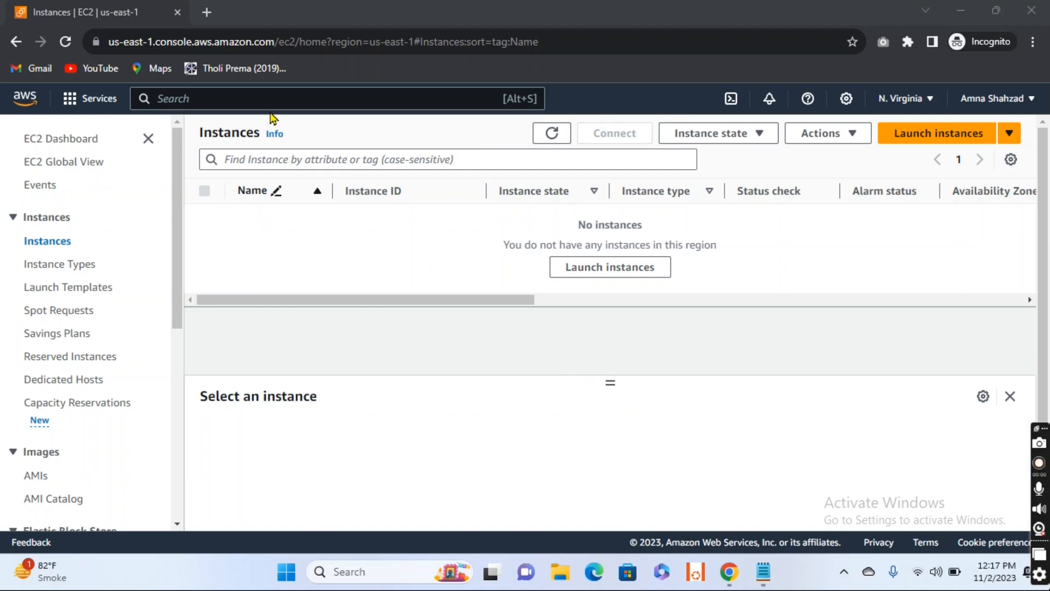
Step: Search the AWS services for "vpc" and go to the VPC console
click(264, 96)
text(vpc)
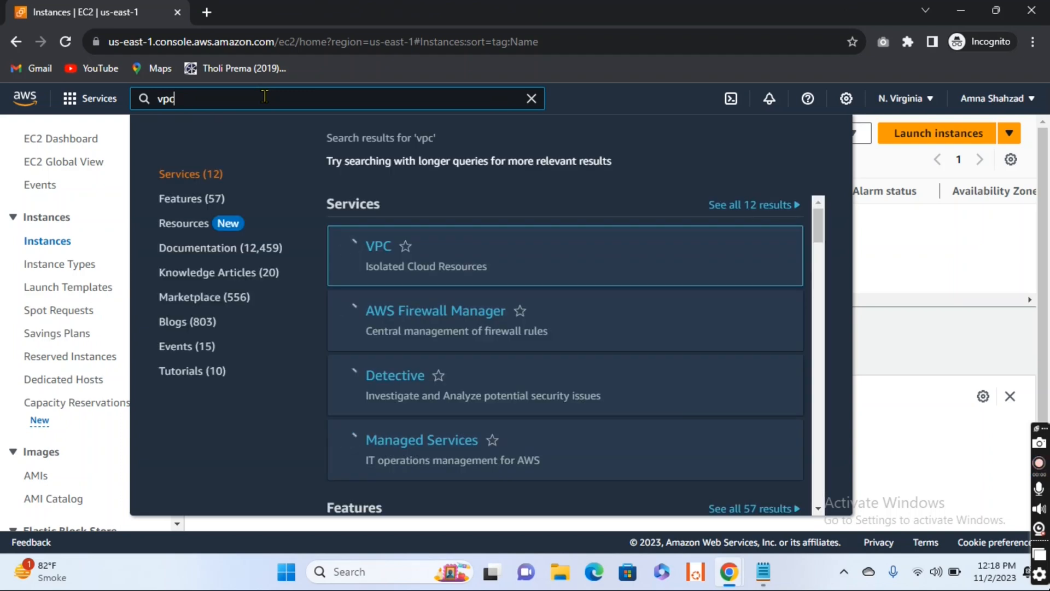
scroll(467, 309, down, 3)
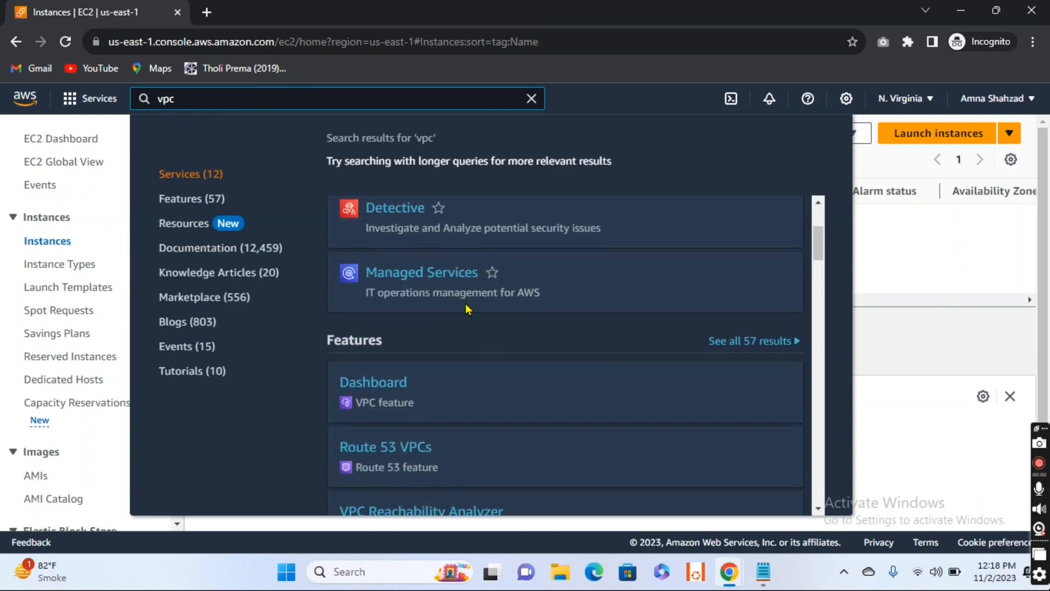
scroll(466, 308, down, 3)
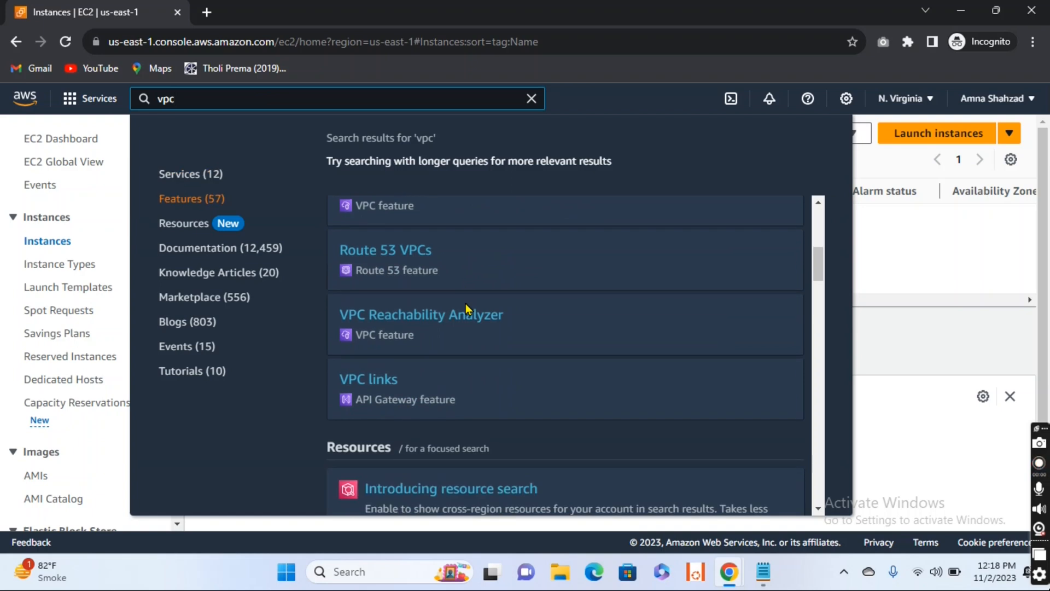
scroll(466, 306, up, 3)
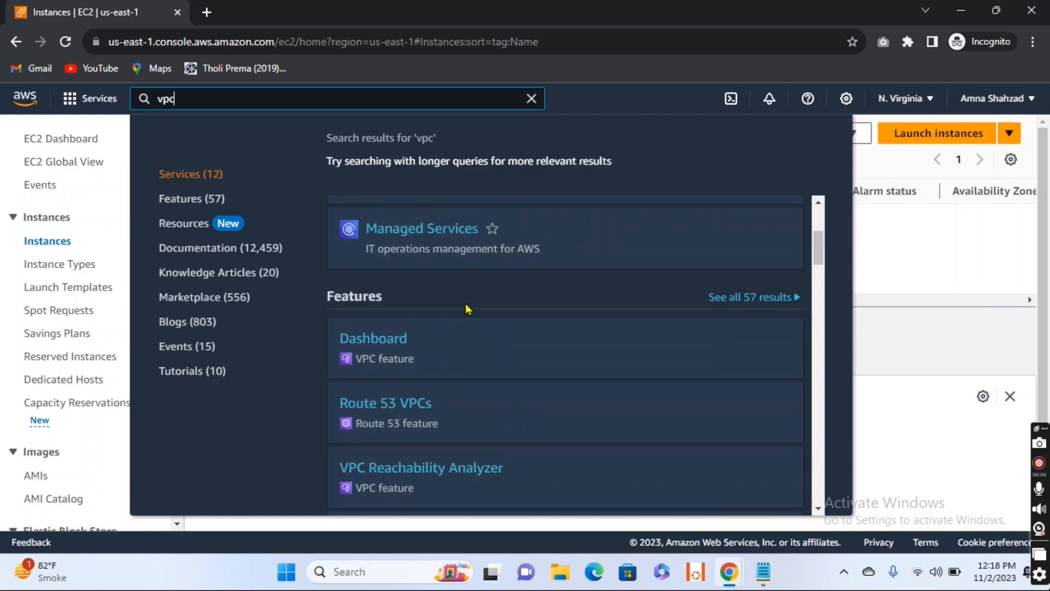
scroll(415, 321, up, 3)
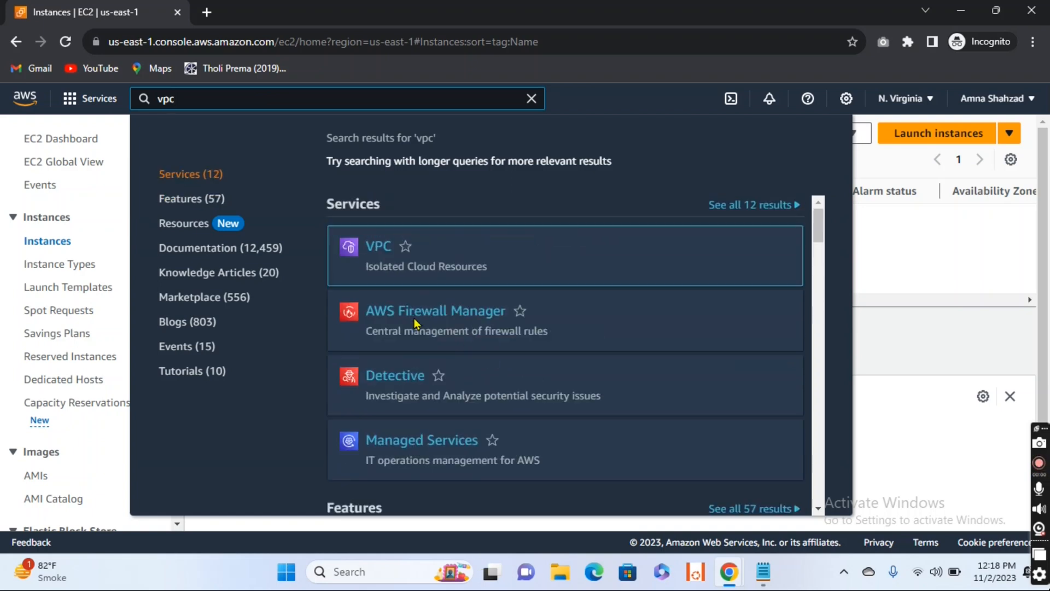
click(382, 249)
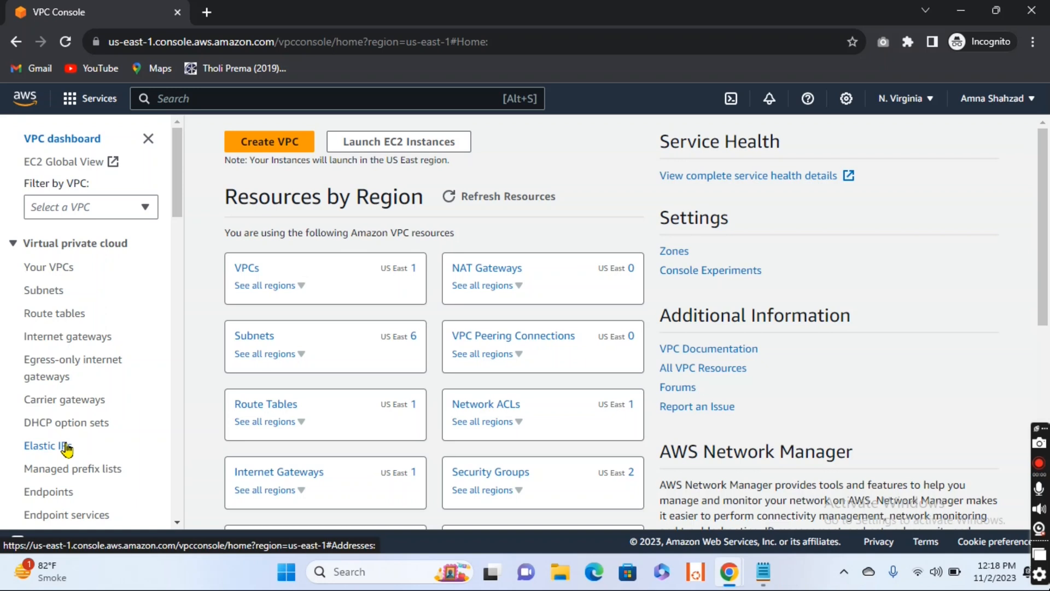
Step: Start creating a new VPC with the VPC only option and name it VPC-1
drag(176, 212, 176, 265)
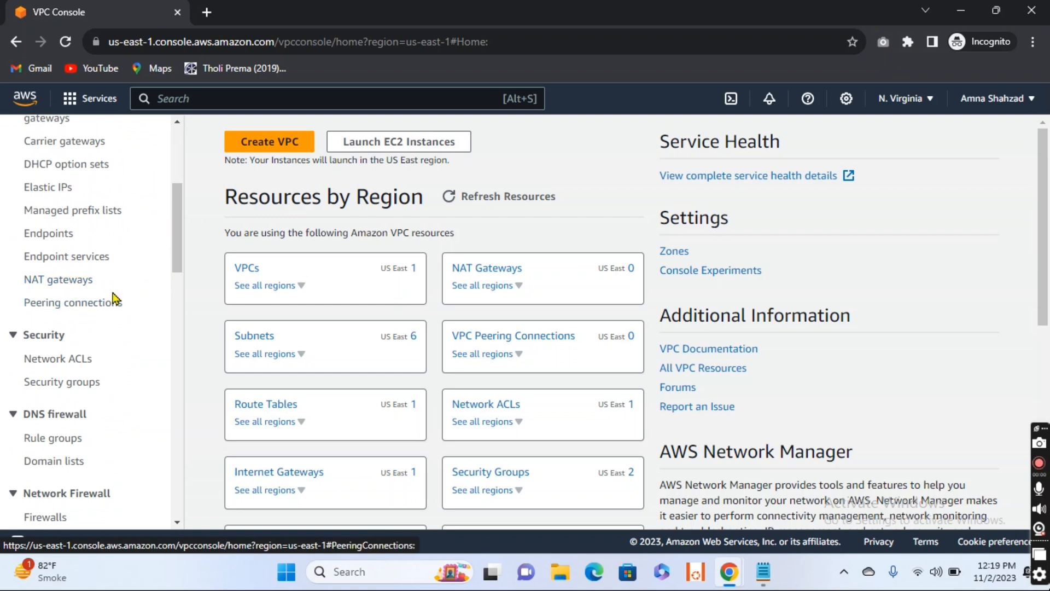
drag(176, 248, 189, 150)
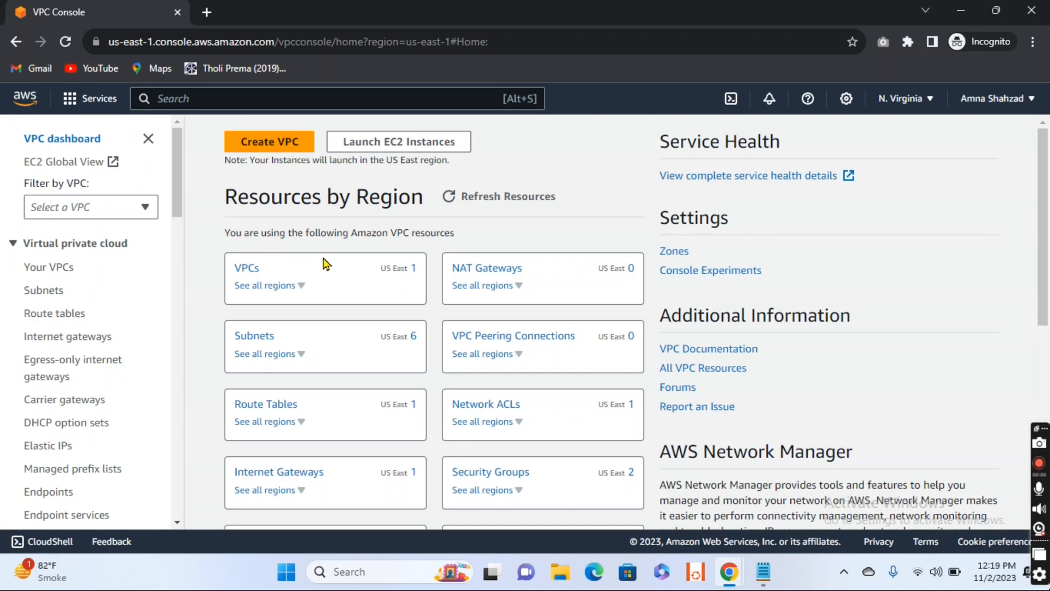
click(274, 144)
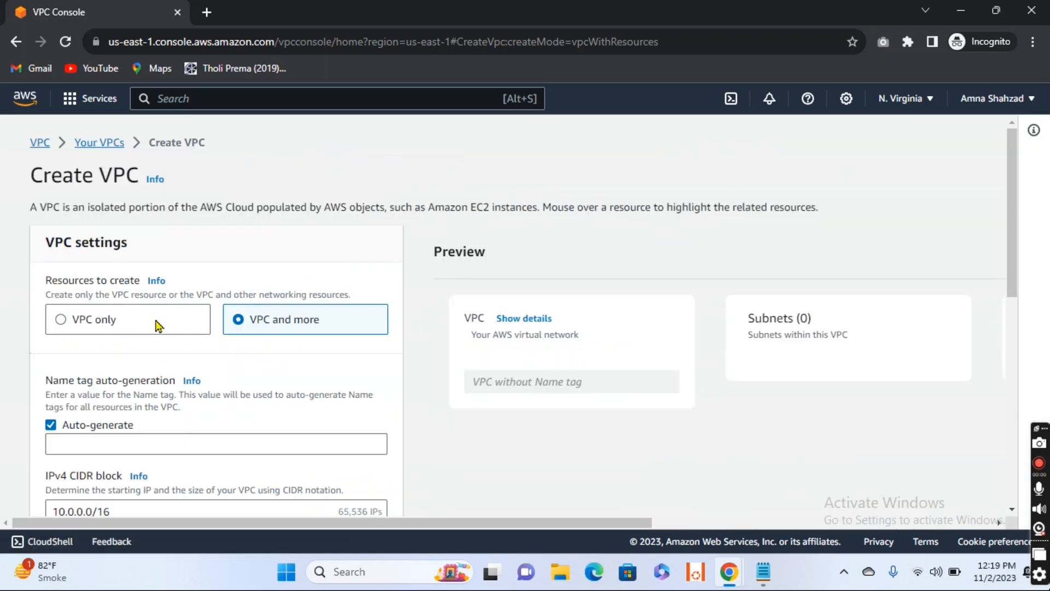
scroll(230, 390, down, 1)
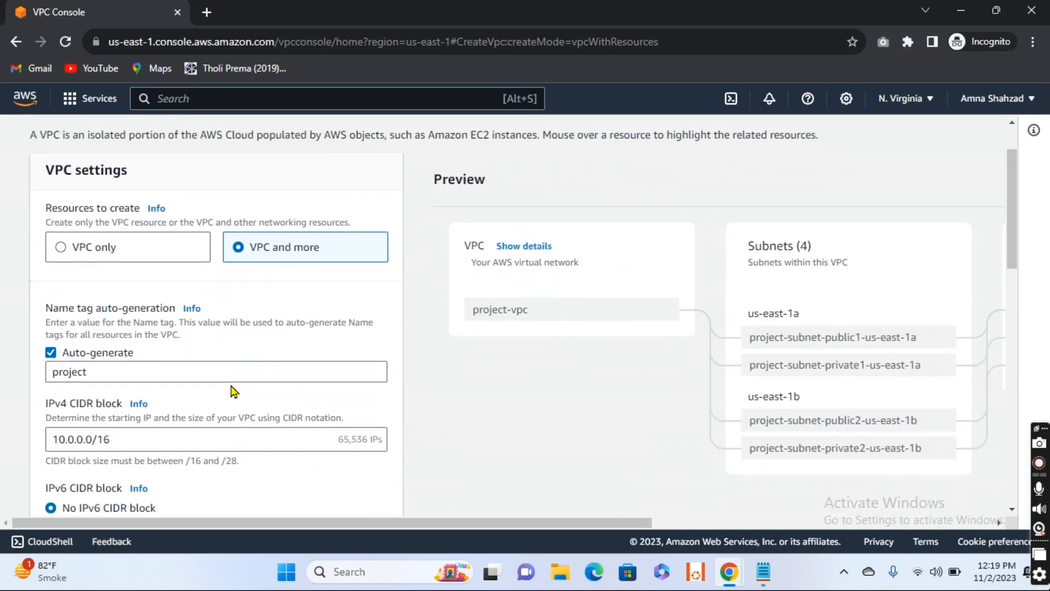
click(61, 248)
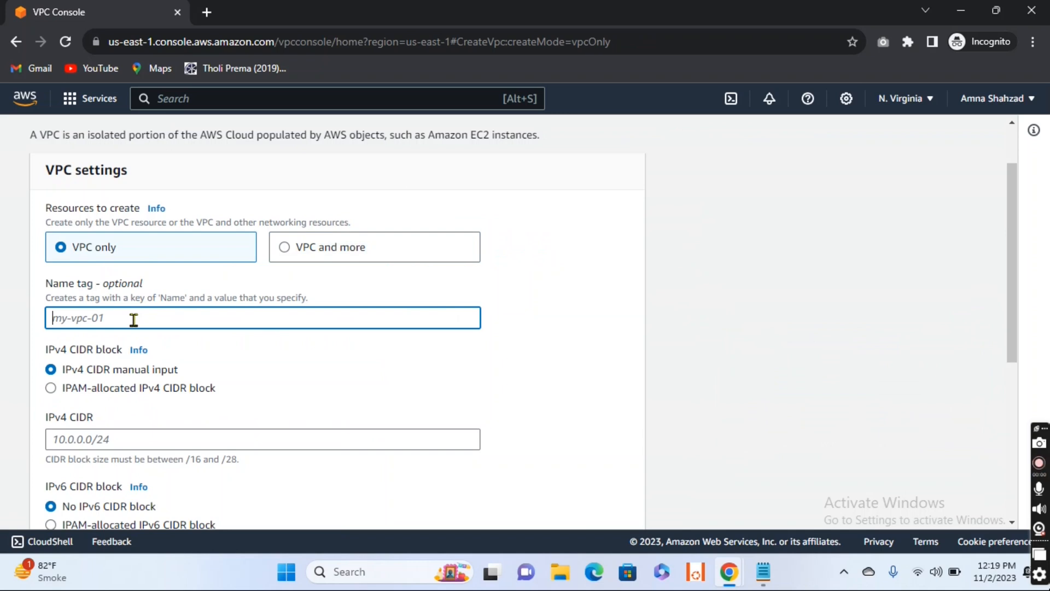
text(VPC-1)
Step: Set the VPC's IPv4 CIDR to 10.0.0.0/16 and create the VPC
scroll(133, 320, down, 1)
click(105, 359)
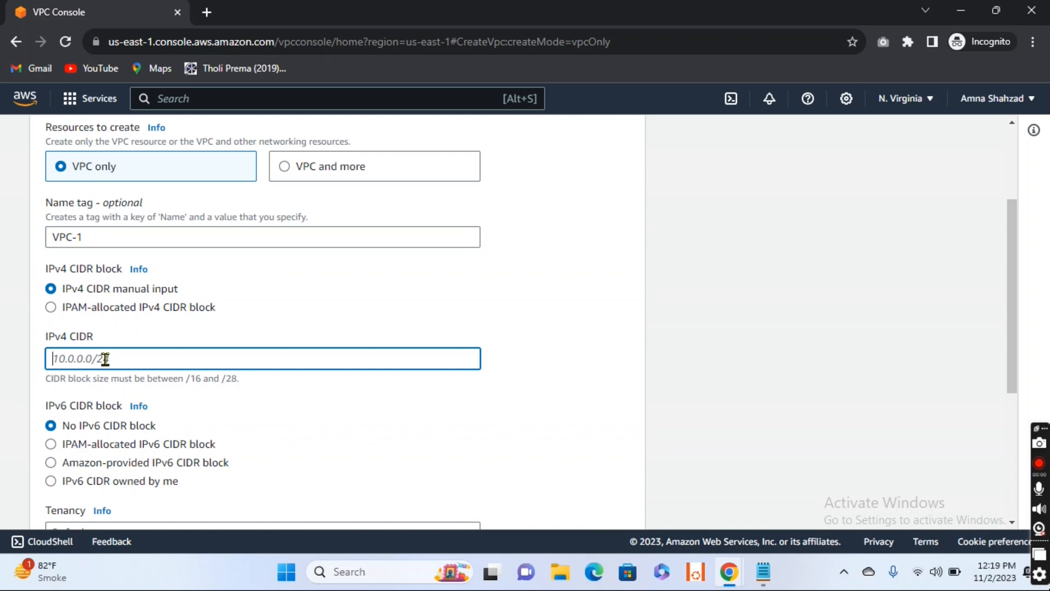
text(10.0.0.0/16)
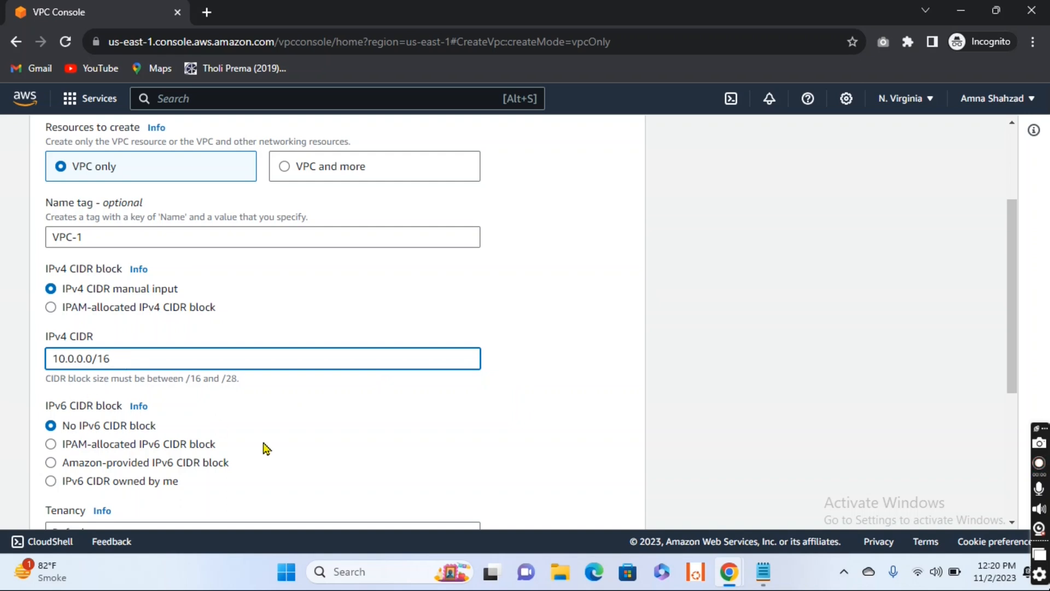
scroll(265, 445, down, 5)
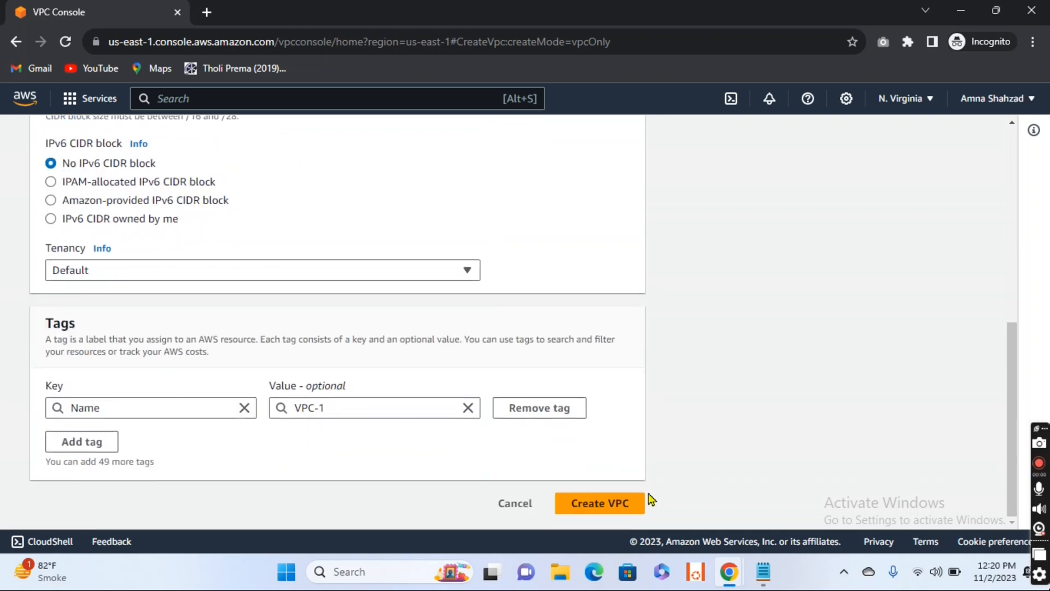
click(618, 505)
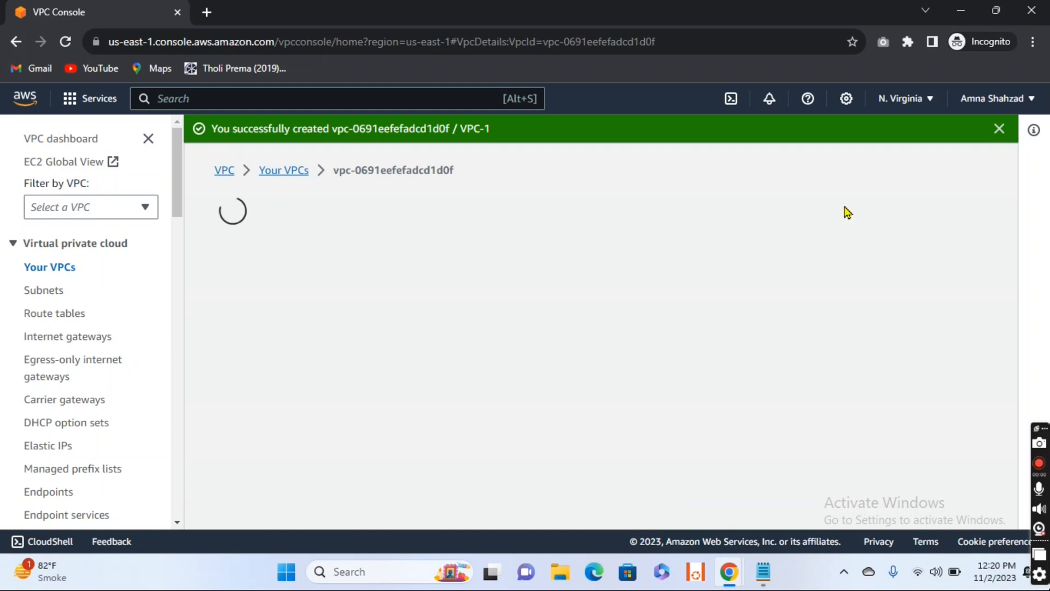
click(999, 129)
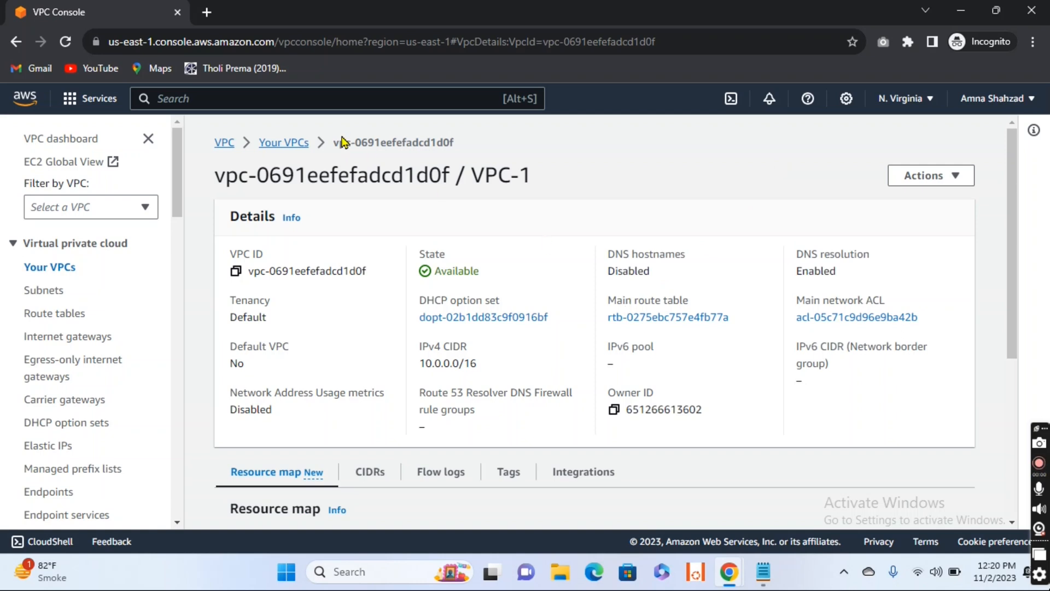
Step: Go to the list of VPCs and review the columns for VPC-1 and the default VPC
click(285, 144)
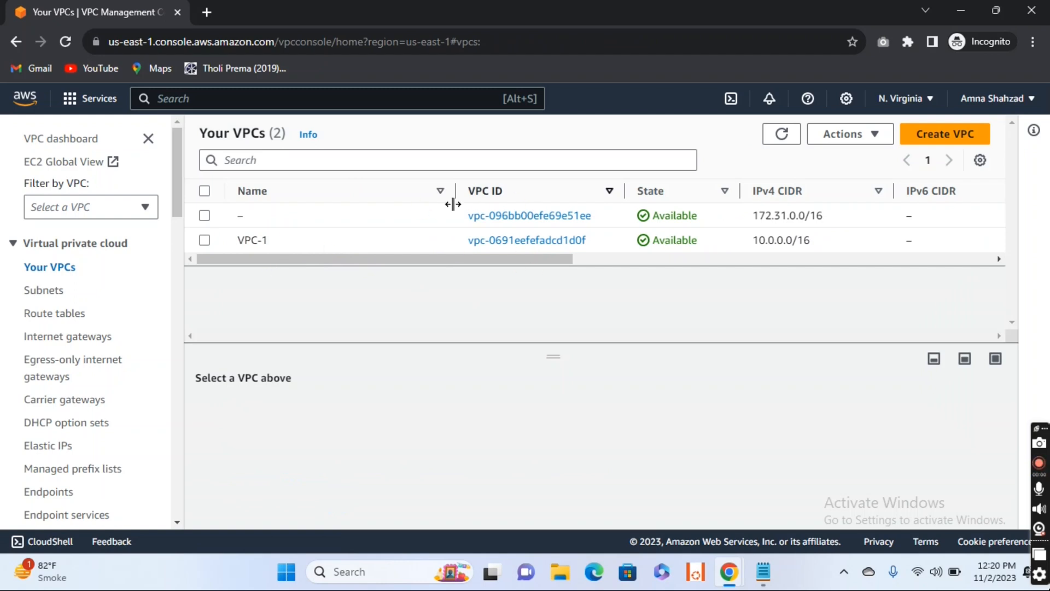
drag(474, 261, 362, 269)
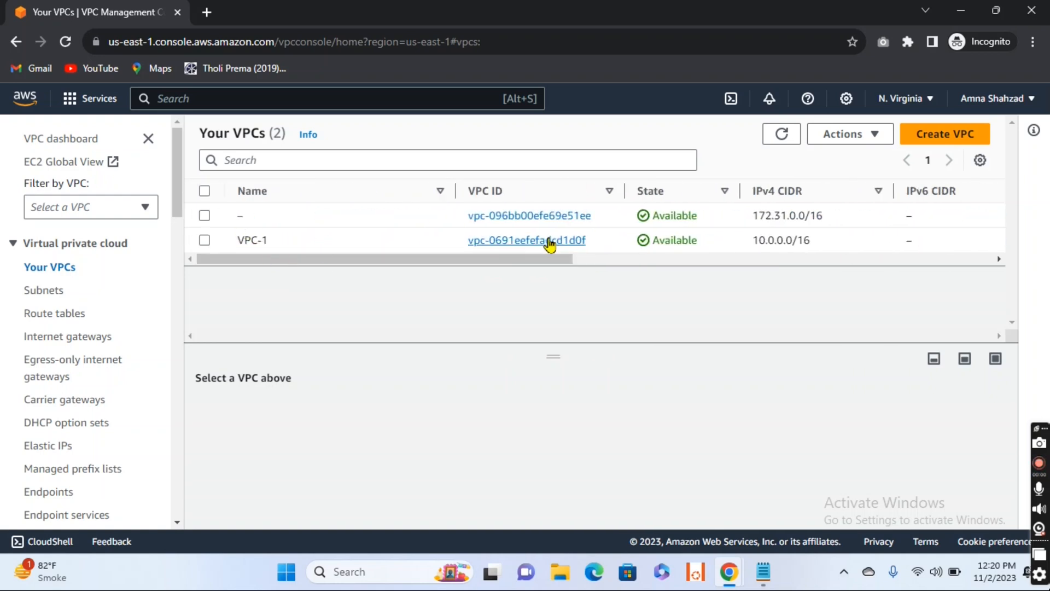
drag(532, 268, 643, 265)
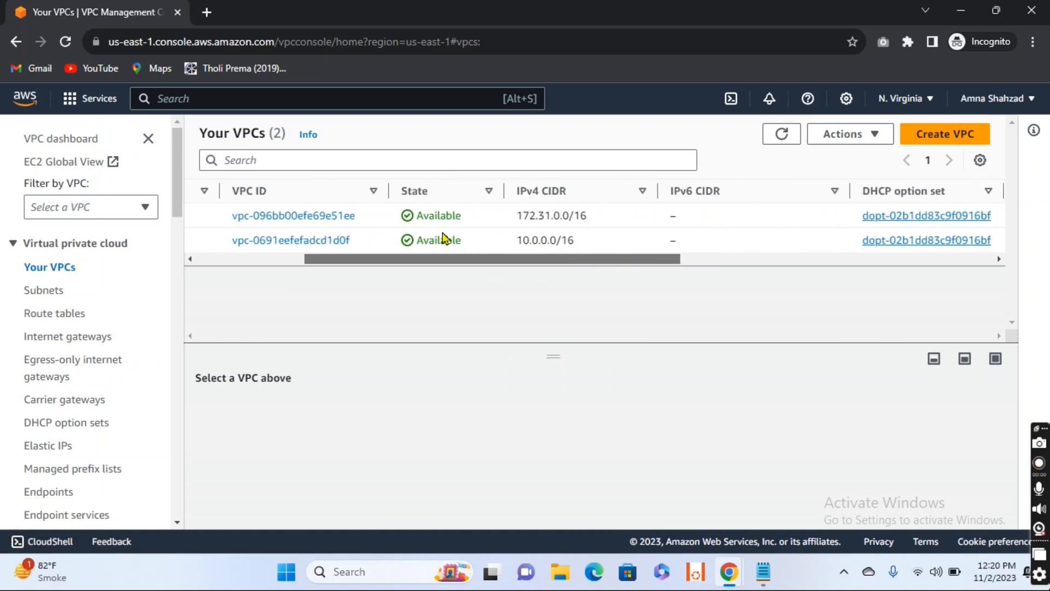
drag(475, 267, 706, 255)
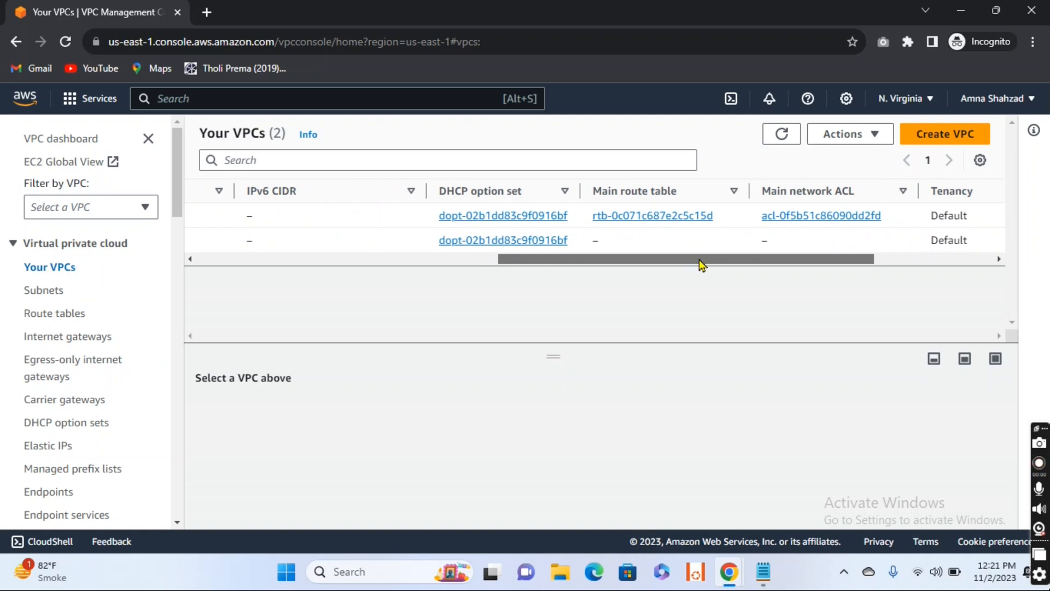
drag(699, 263, 327, 243)
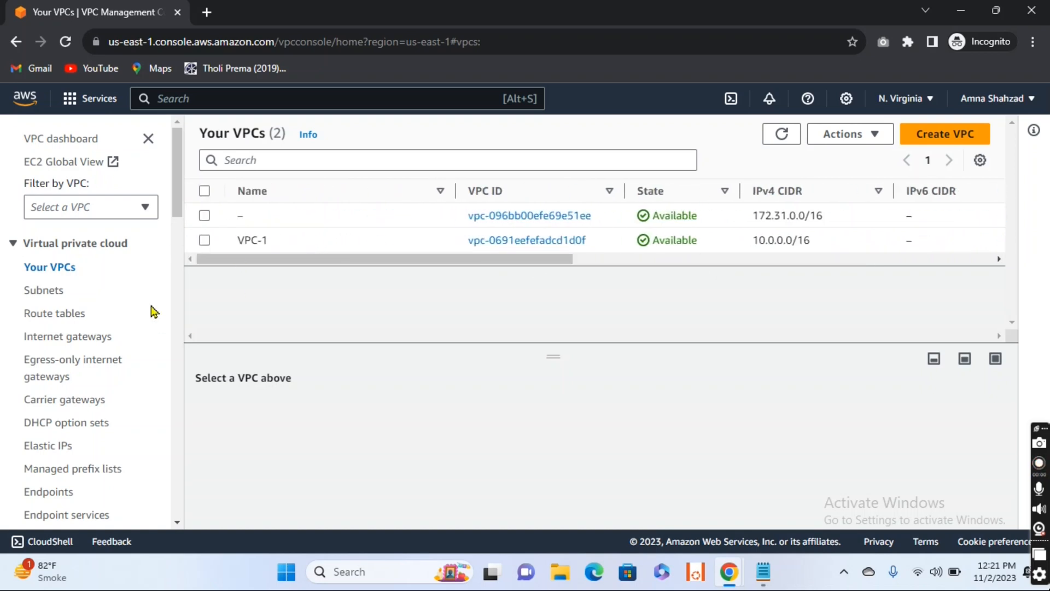
Step: Go to the subnets list and start creating a new subnet in VPC-1
click(37, 292)
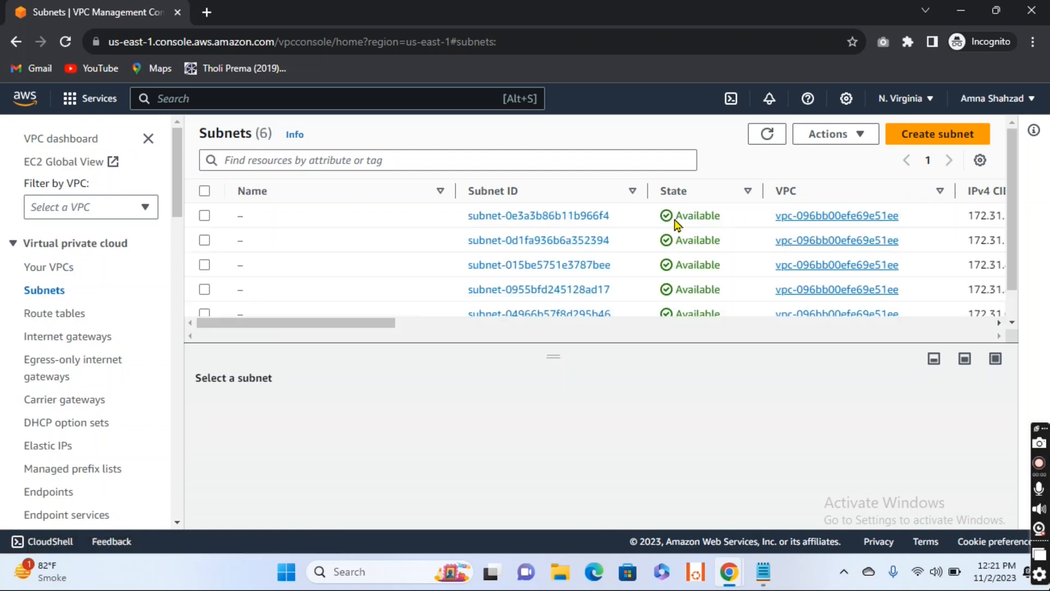
scroll(676, 223, down, 1)
scroll(677, 223, up, 1)
click(941, 141)
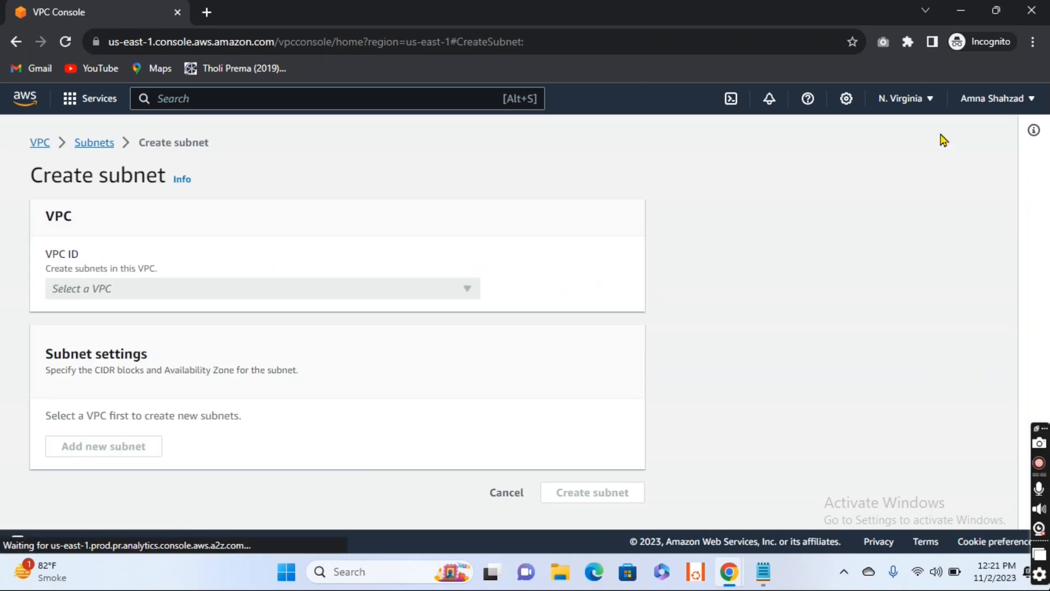
click(229, 292)
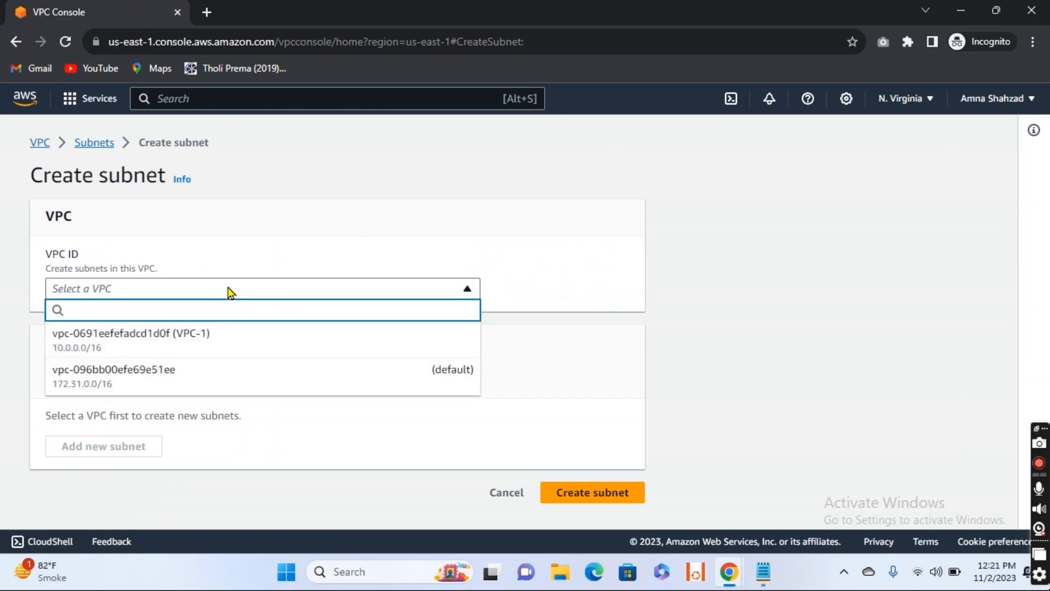
click(220, 353)
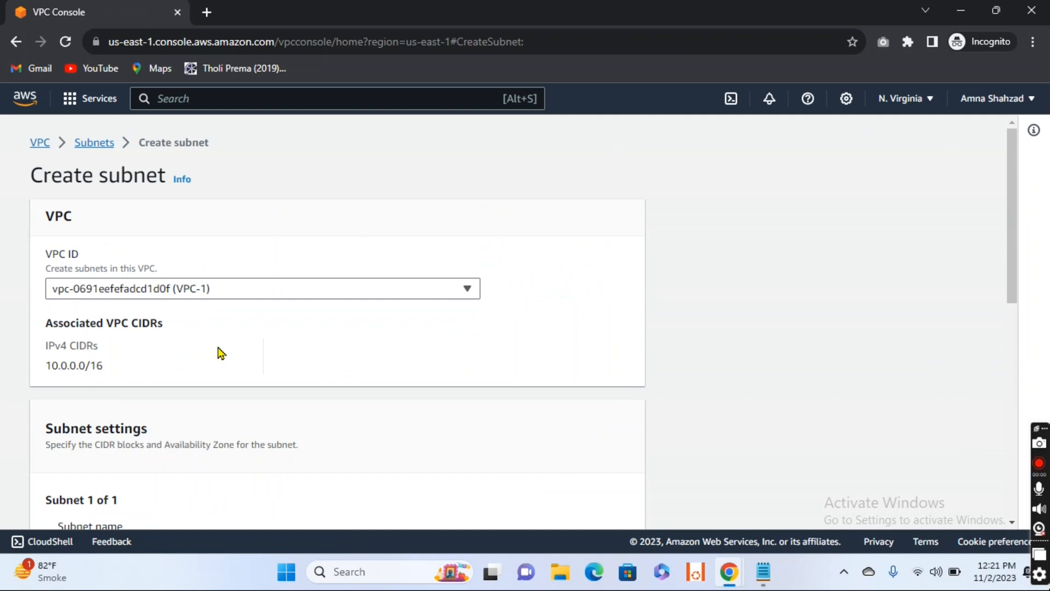
Step: Name the subnet Subnet1 and place it in the us-east-1a Availability Zone
scroll(219, 353, down, 5)
click(174, 290)
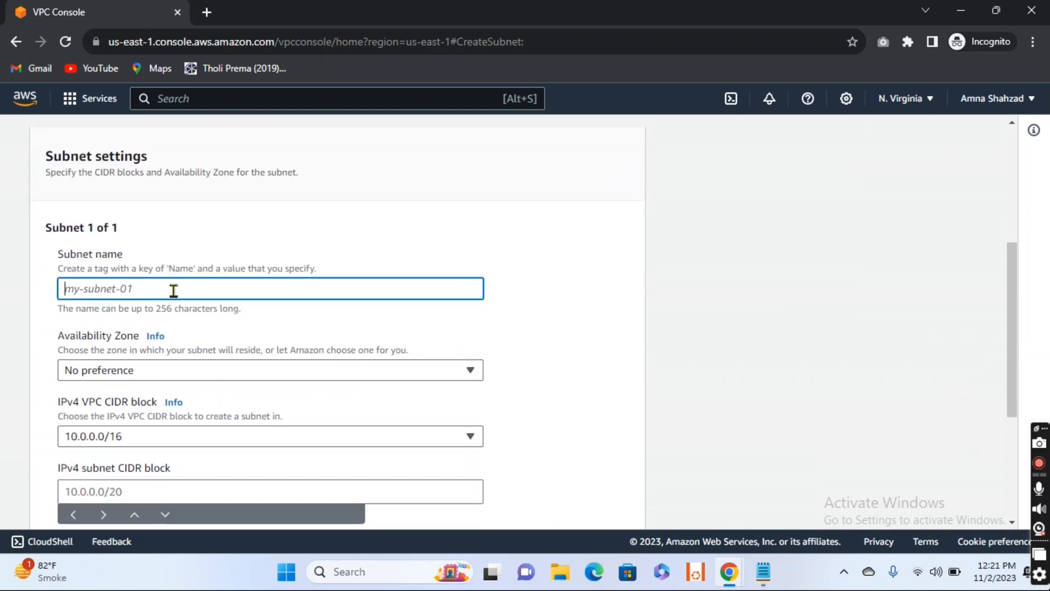
text(S)
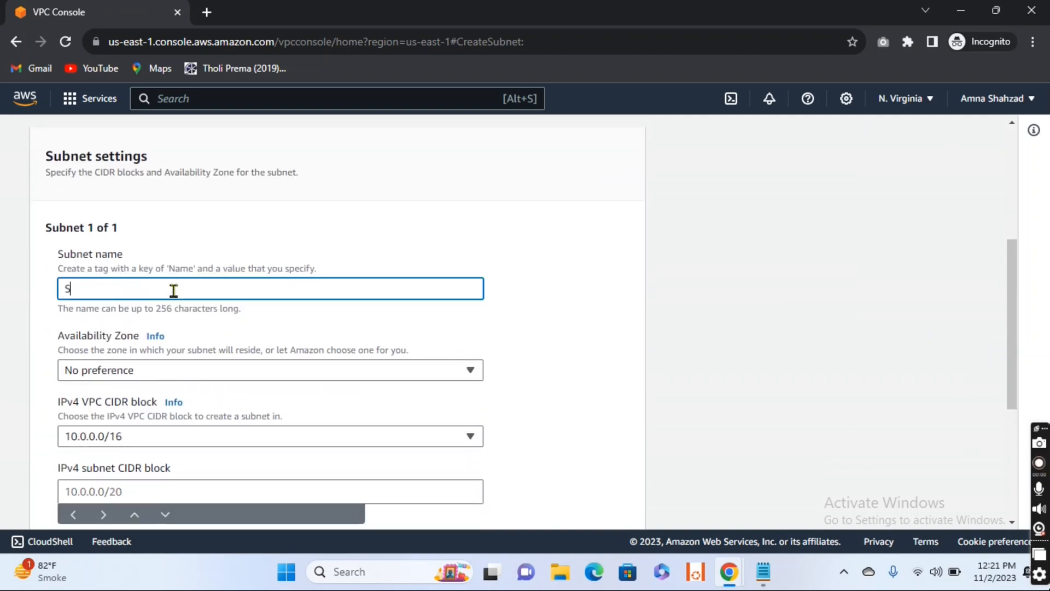
text(ubnet)
scroll(173, 290, down, 1)
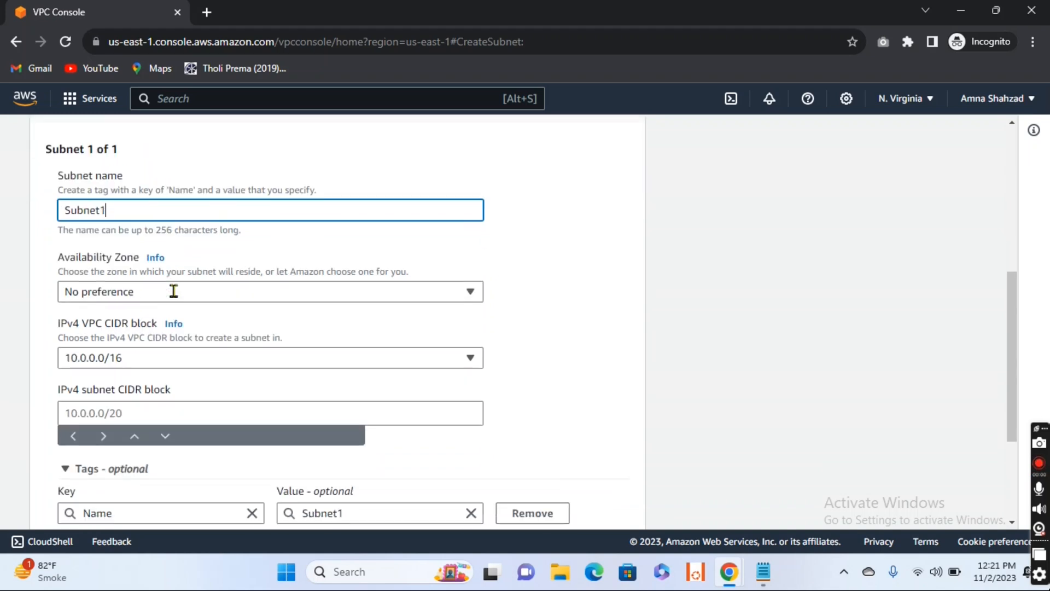
click(212, 294)
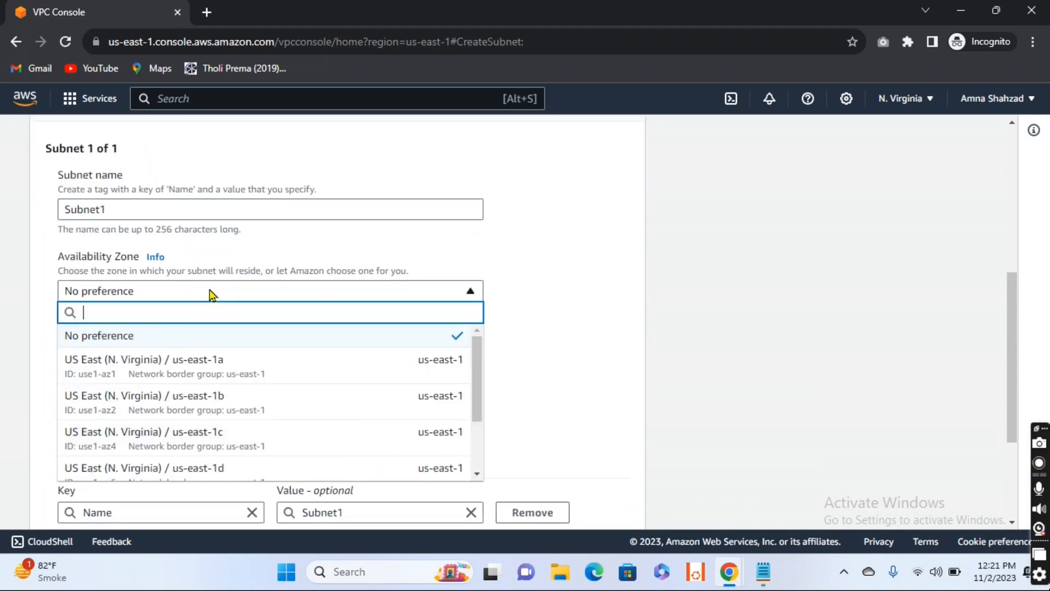
click(221, 366)
Step: Set the IPv4 subnet CIDR block of Subnet1 to 10.0.0.0/24
scroll(221, 369, down, 1)
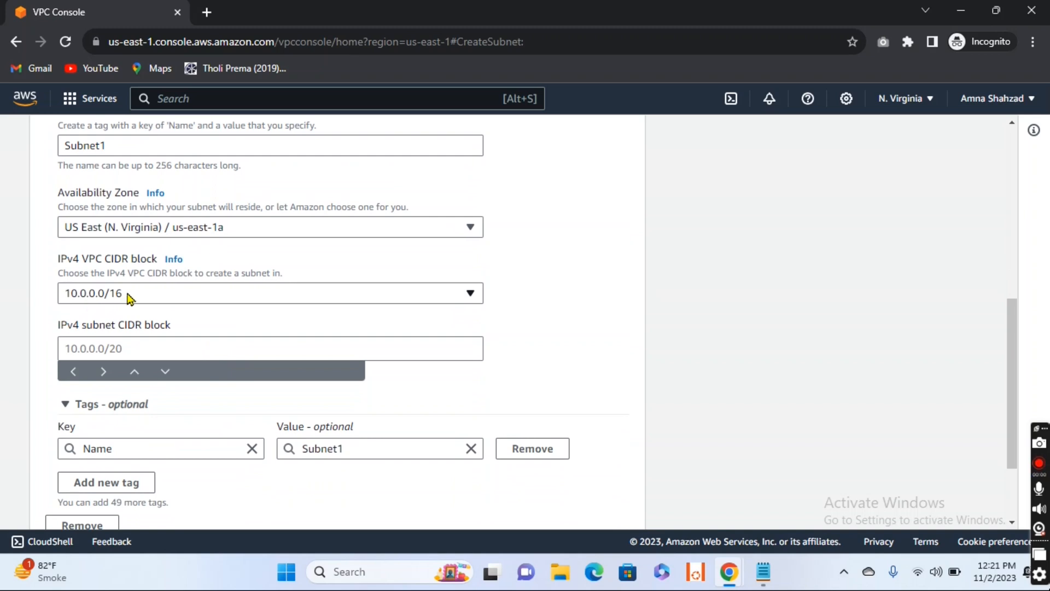
scroll(129, 297, down, 1)
click(108, 292)
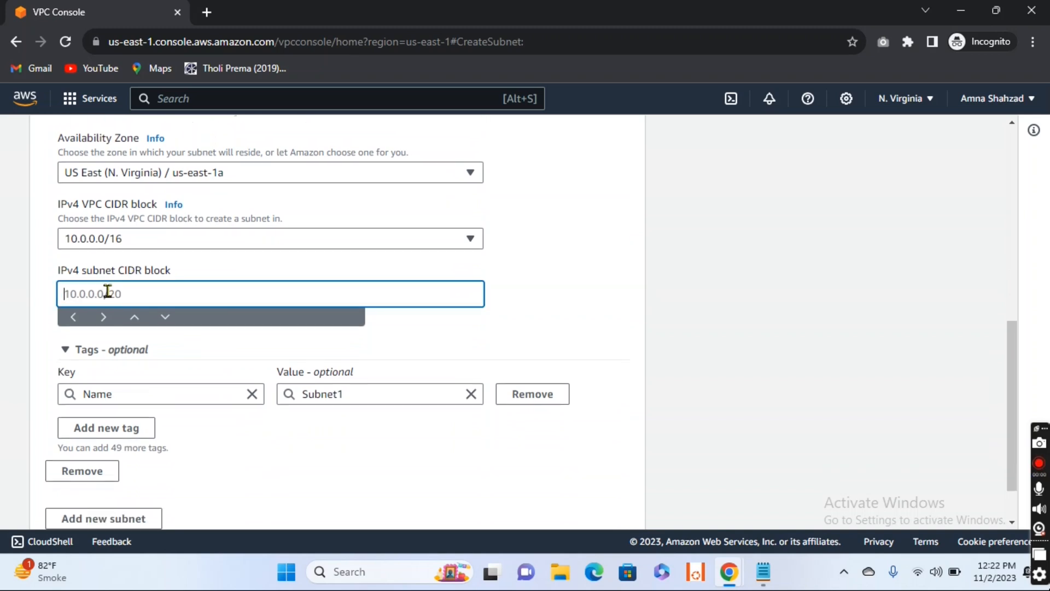
text(10.0.0.0/2)
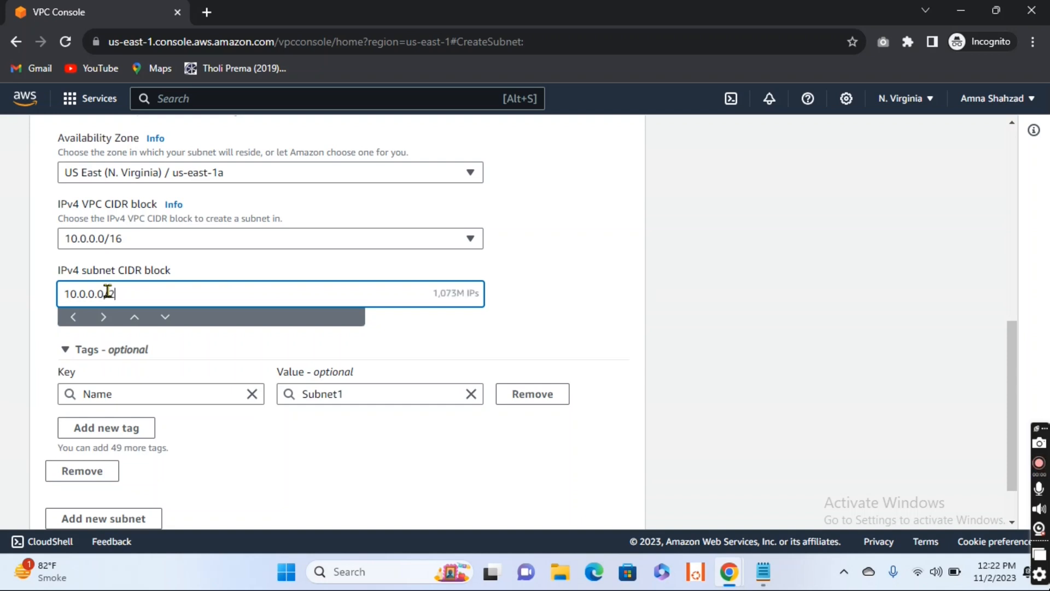
text(4)
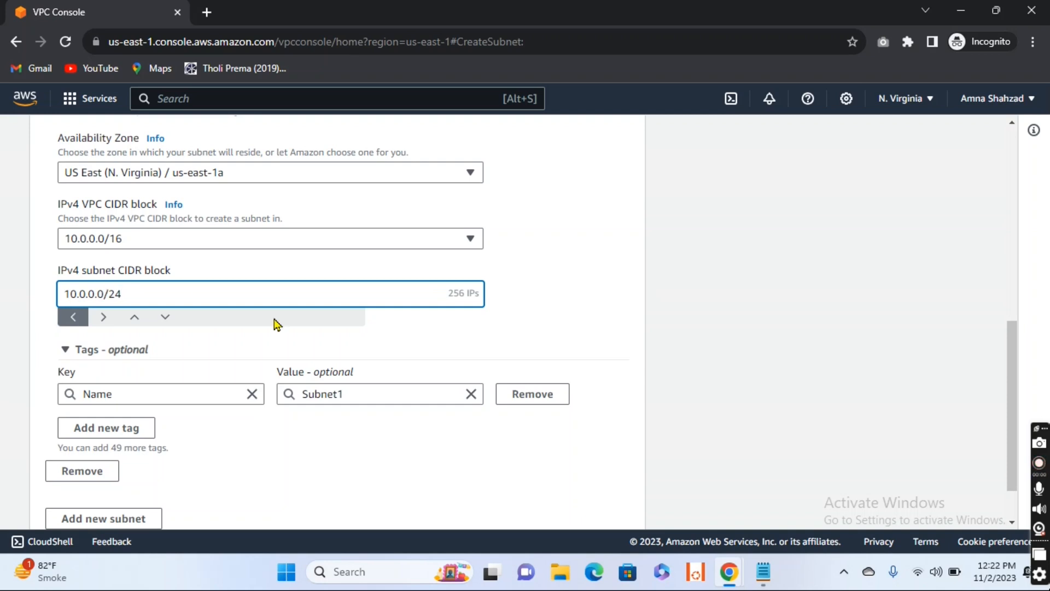
scroll(331, 342, down, 2)
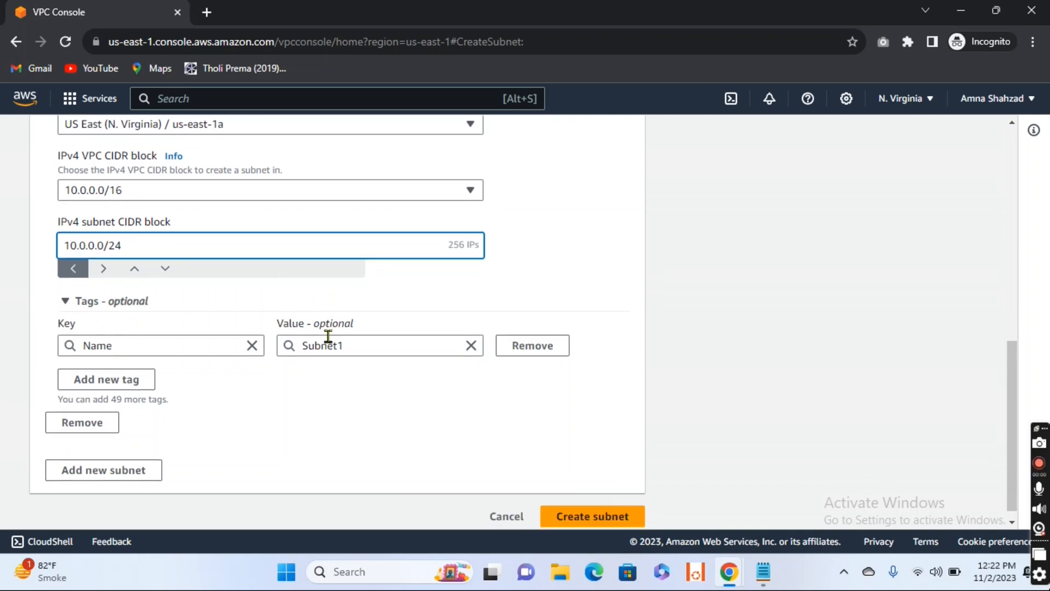
Step: Create Subnet1 with the entered settings and dismiss the confirmation banner
click(602, 507)
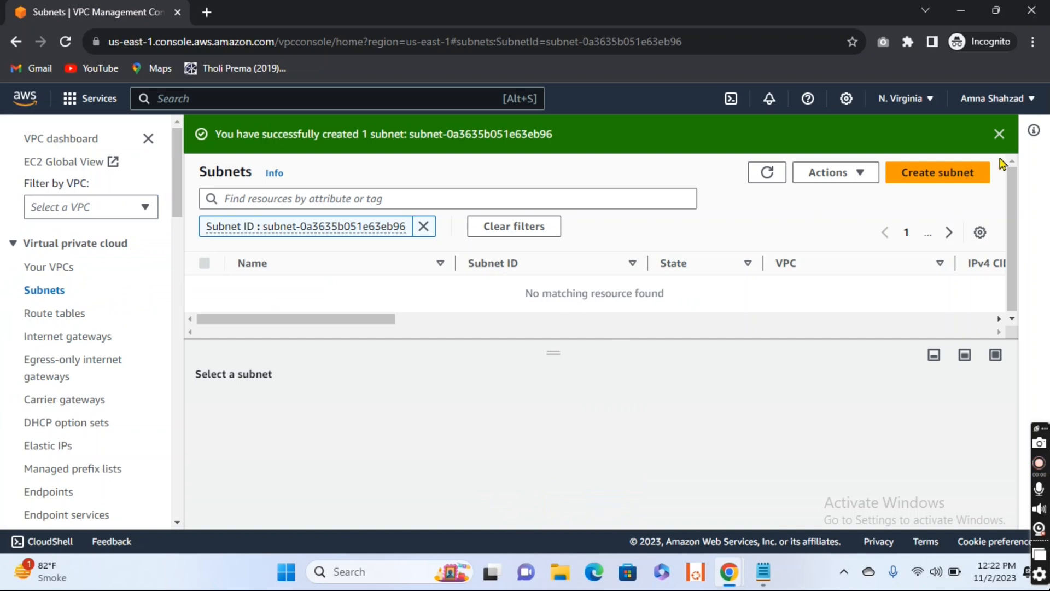
click(999, 134)
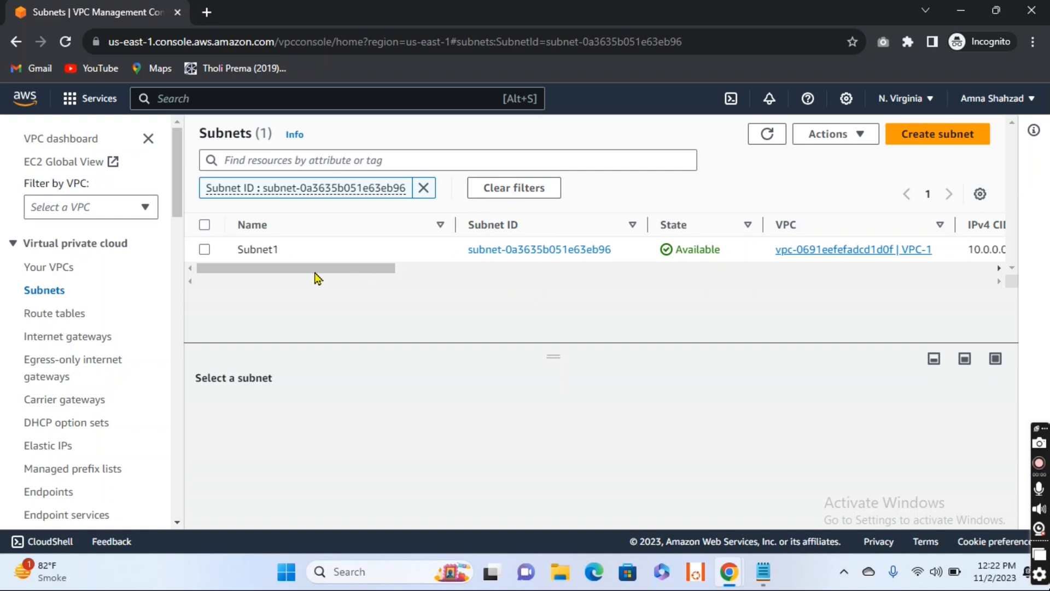
Step: Select Subnet1 and review its details and its columns in the subnets list
click(204, 249)
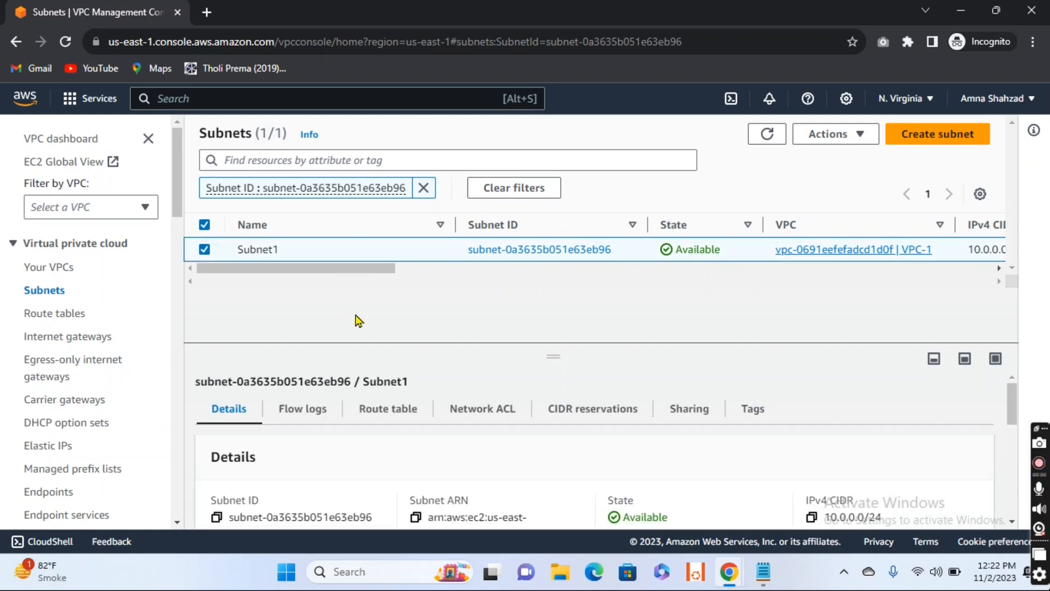
scroll(453, 411, down, 2)
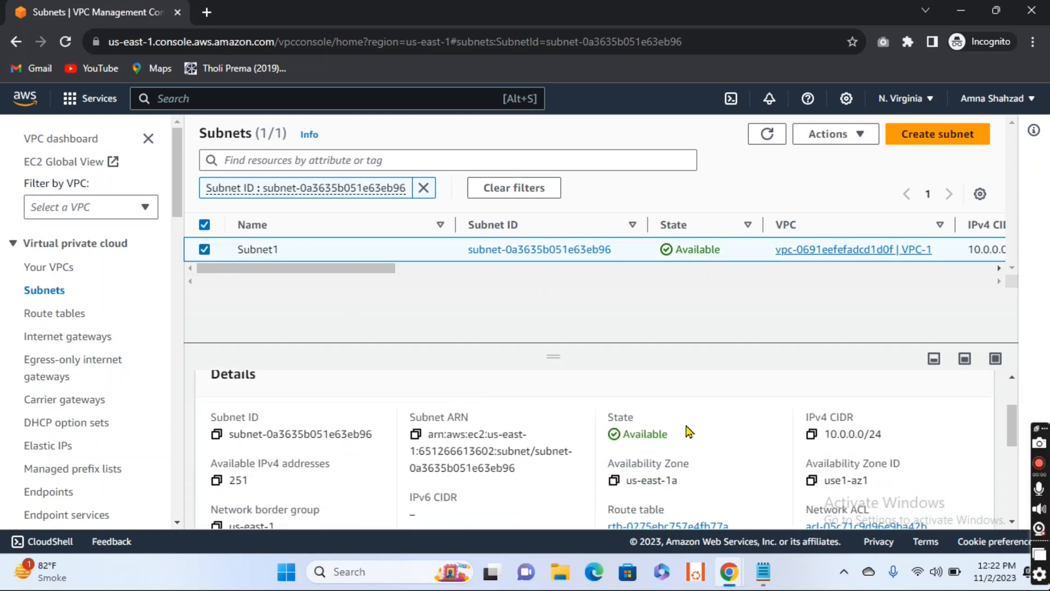
scroll(771, 474, down, 1)
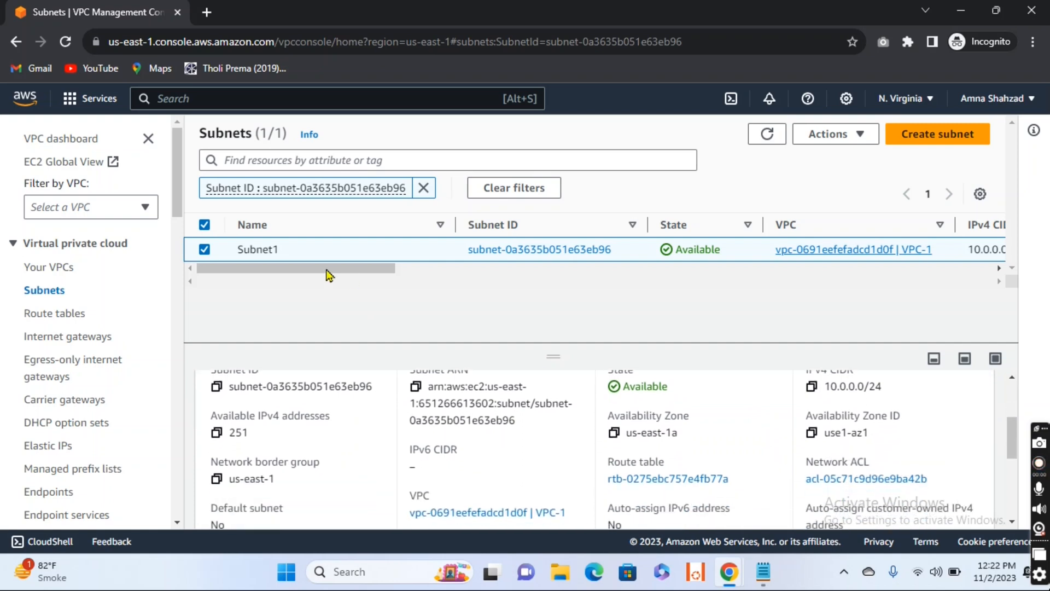
scroll(392, 283, right, 8)
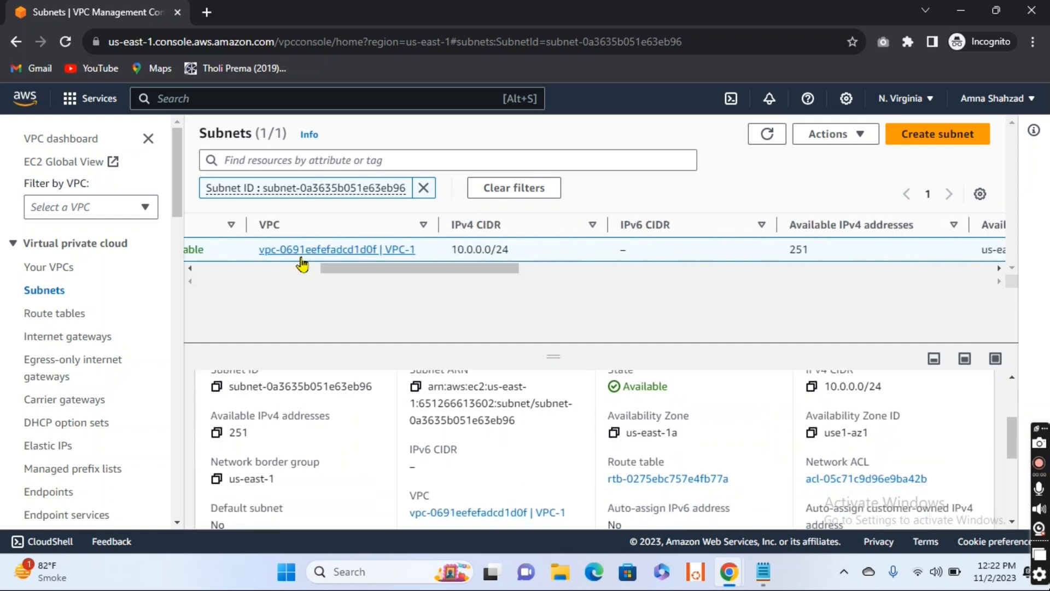
drag(389, 271, 531, 262)
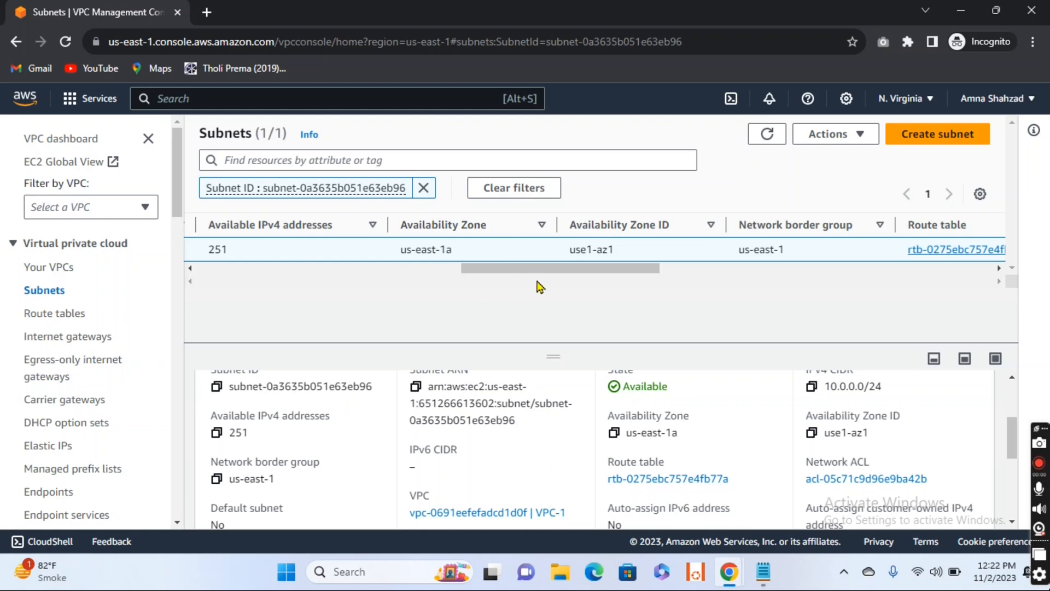
drag(536, 273, 319, 251)
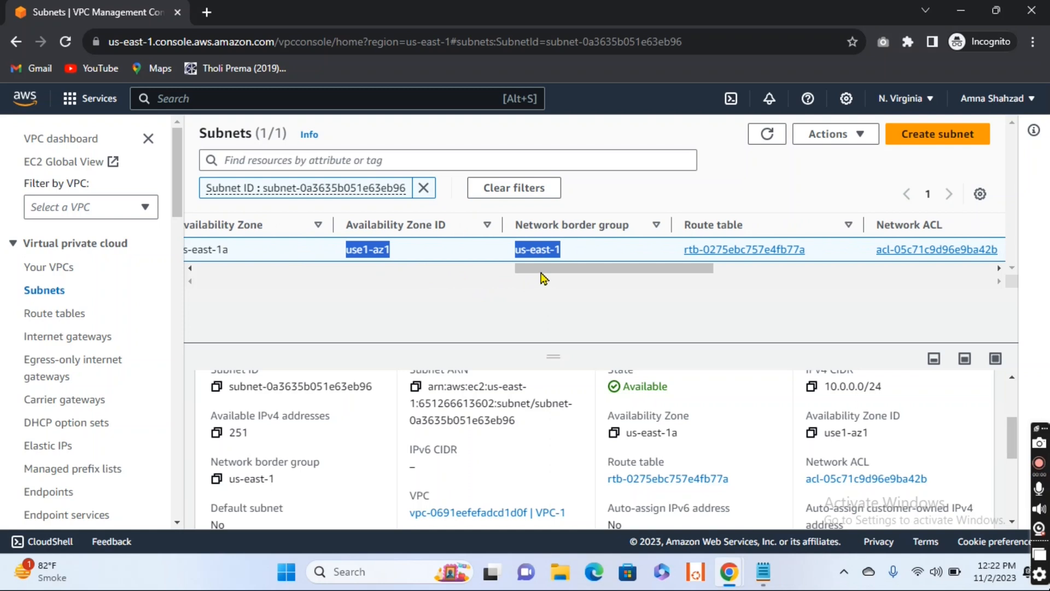
drag(544, 274, 203, 269)
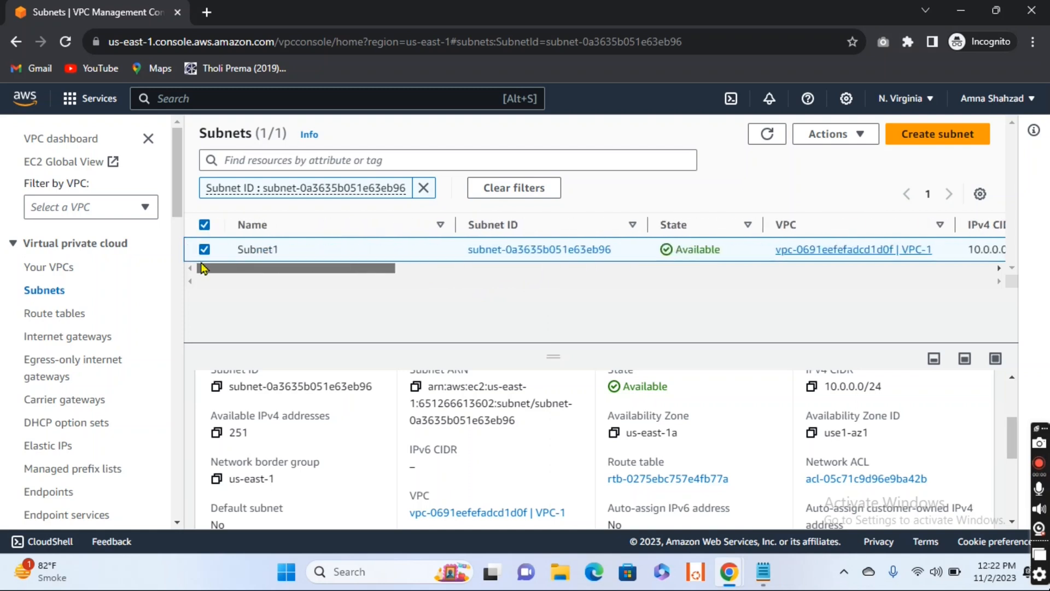
Step: Create a route table named Route1 in VPC-1
click(53, 315)
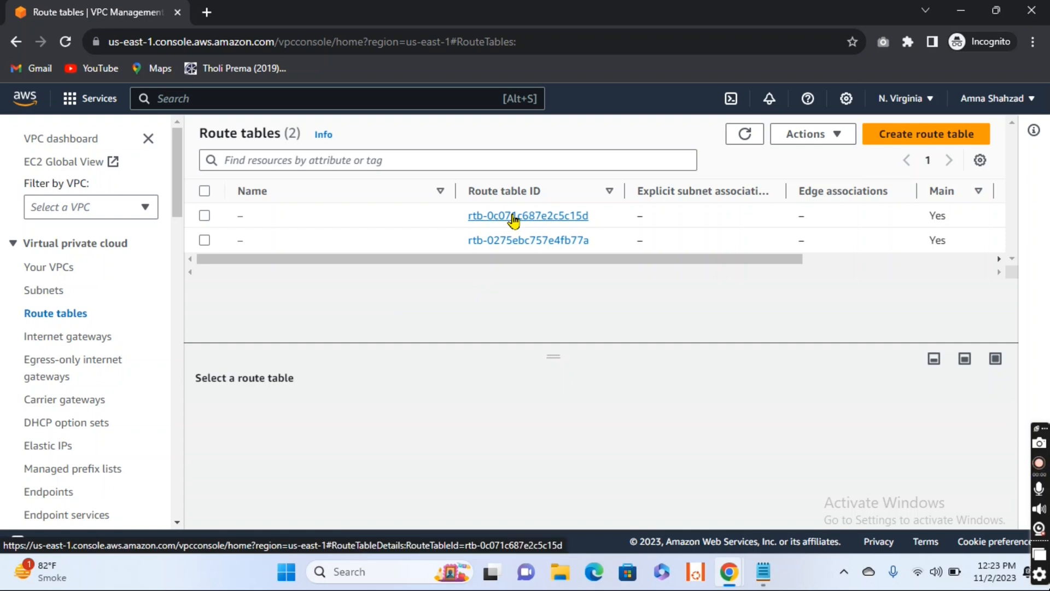
click(907, 141)
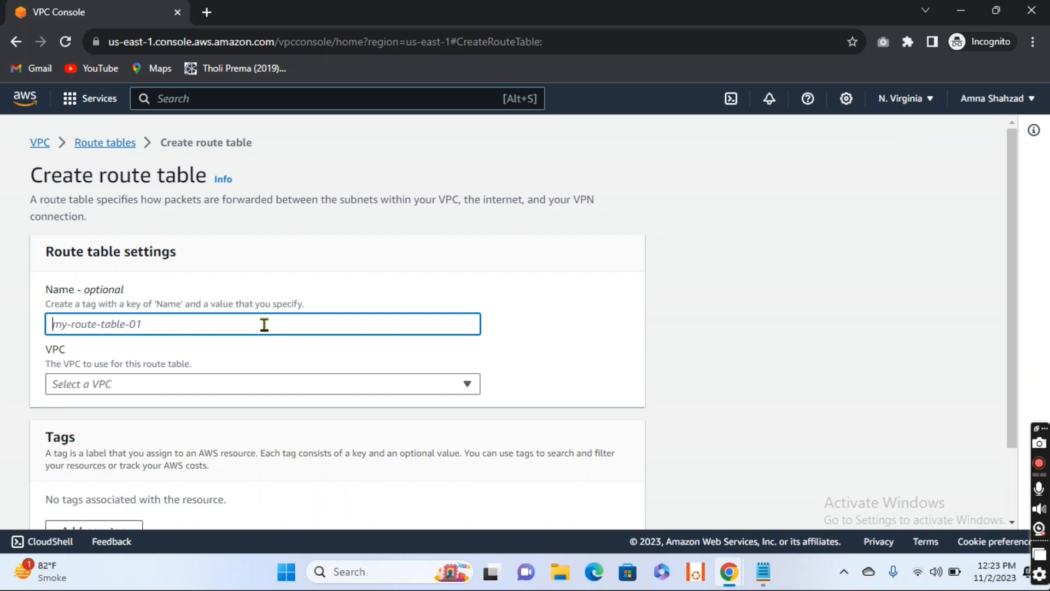
text(Ro)
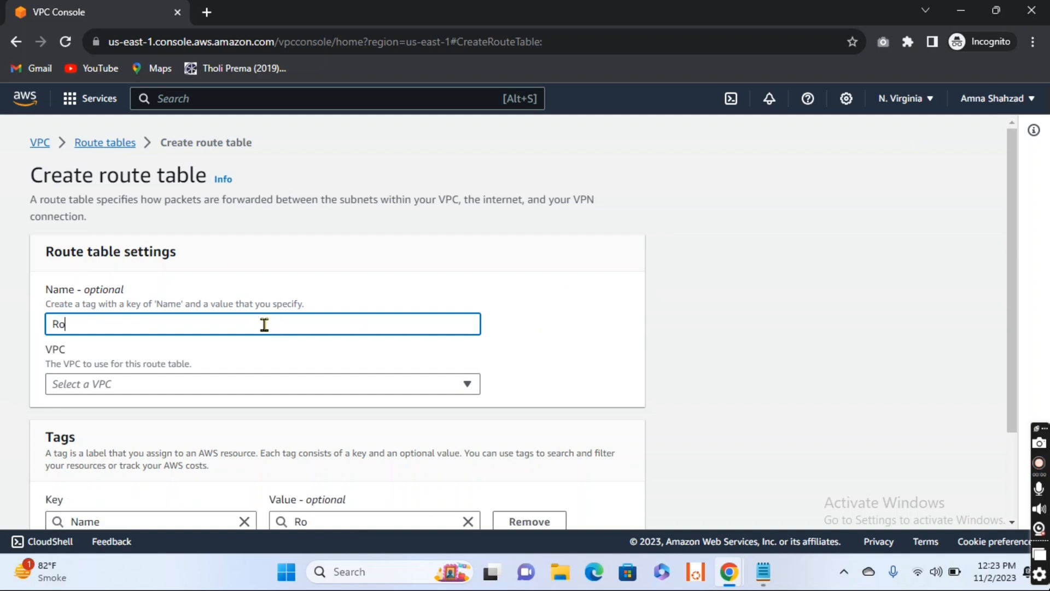
text(ute1)
scroll(264, 324, down, 2)
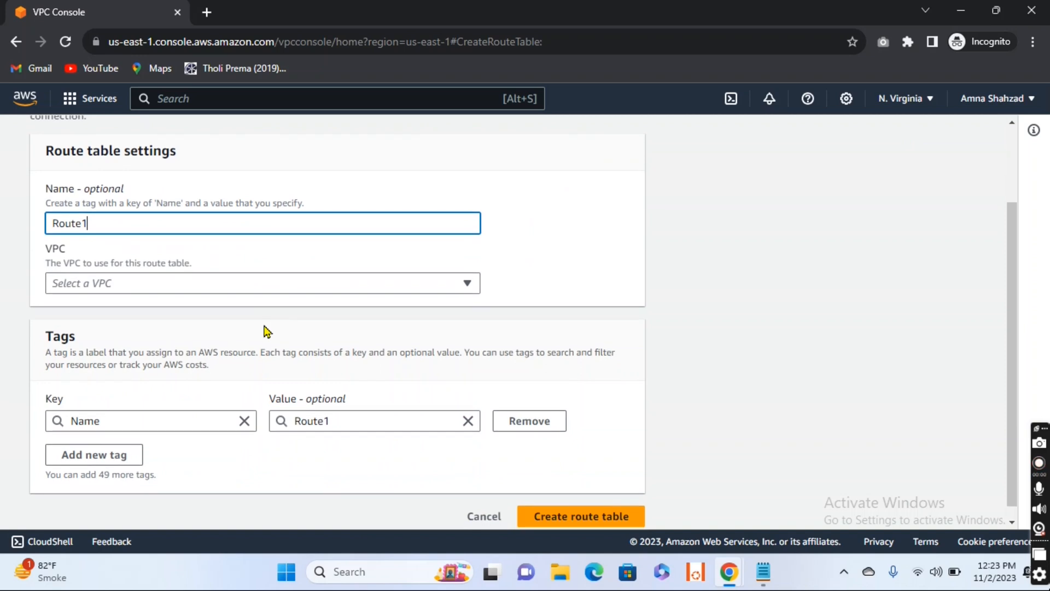
click(319, 284)
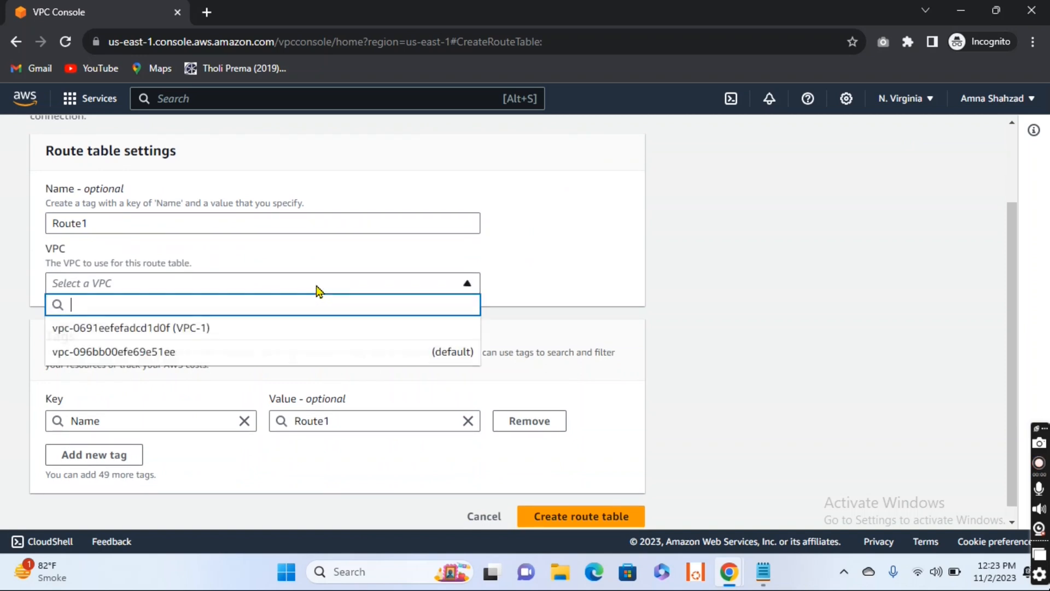
click(251, 329)
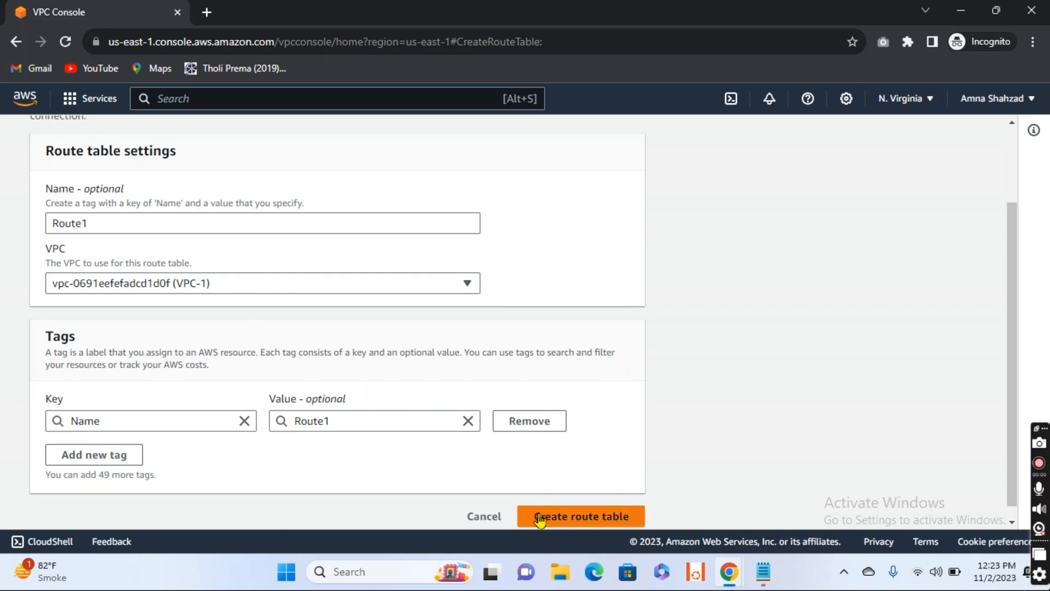
click(558, 518)
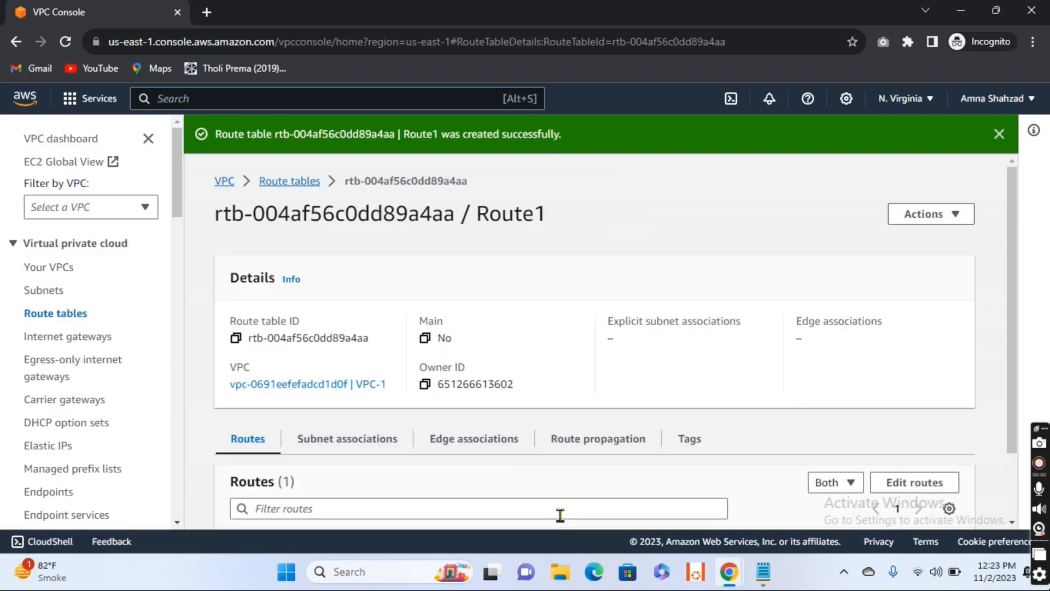
Step: Return to the list of route tables and review the columns, including each table's VPC
click(291, 187)
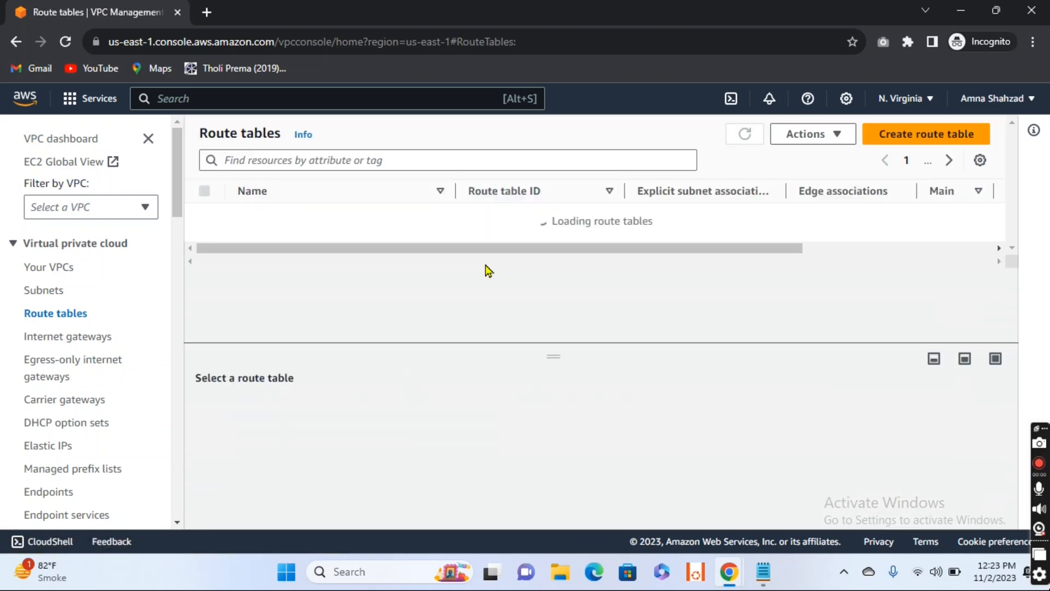
drag(374, 286, 597, 291)
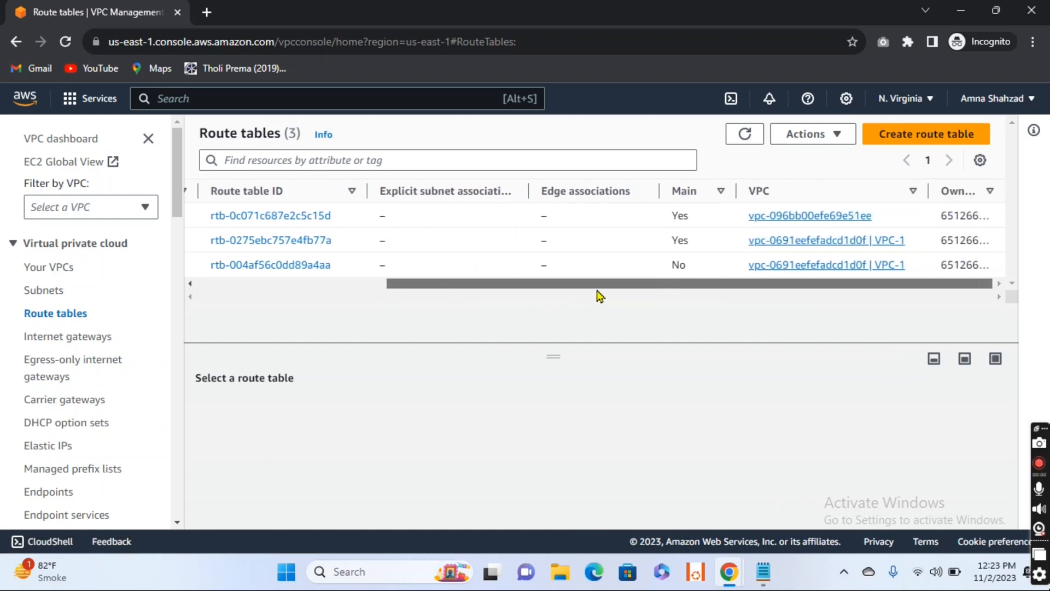
drag(586, 293, 340, 324)
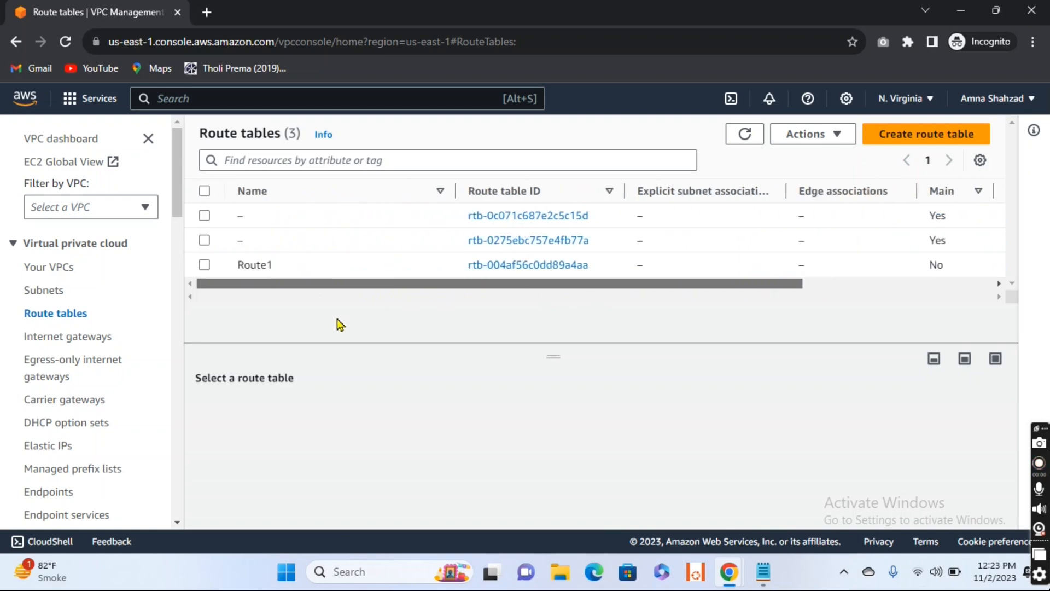
Step: Associate Subnet1 with the Route1 route table and save the association
click(205, 265)
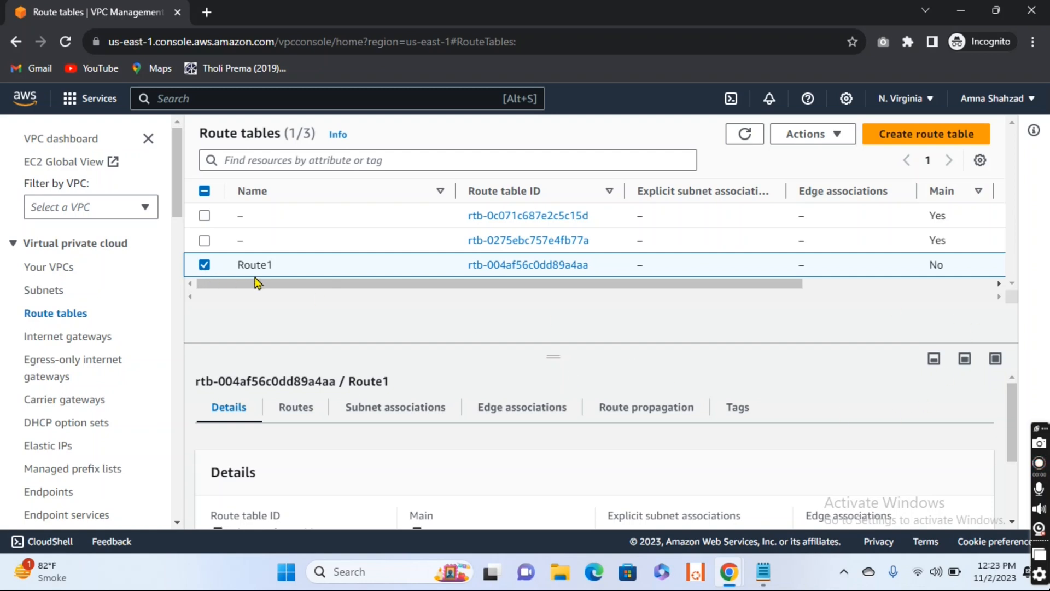
click(374, 418)
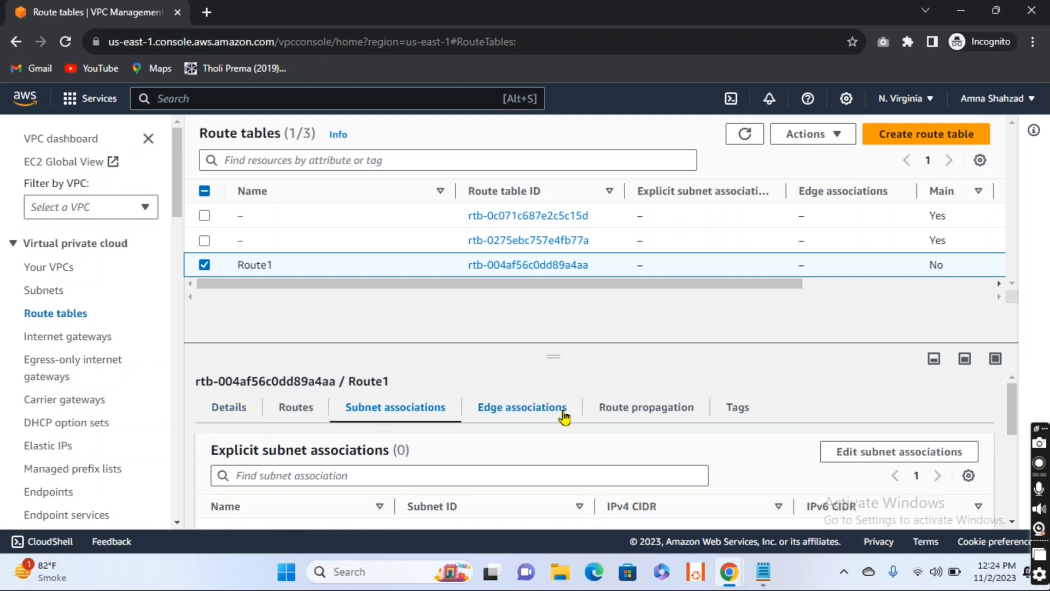
scroll(562, 417, down, 3)
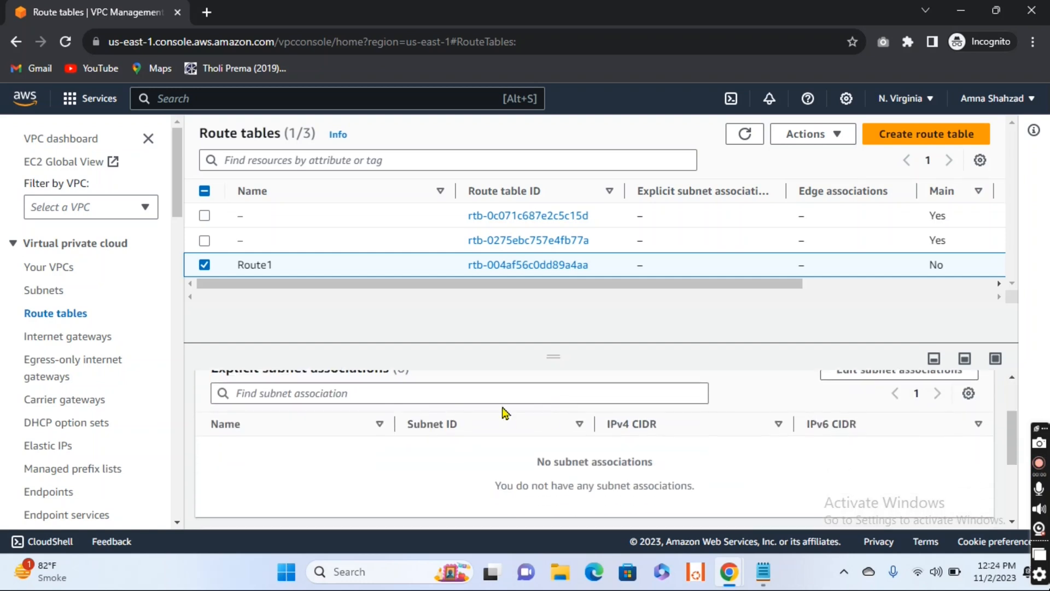
scroll(502, 413, up, 1)
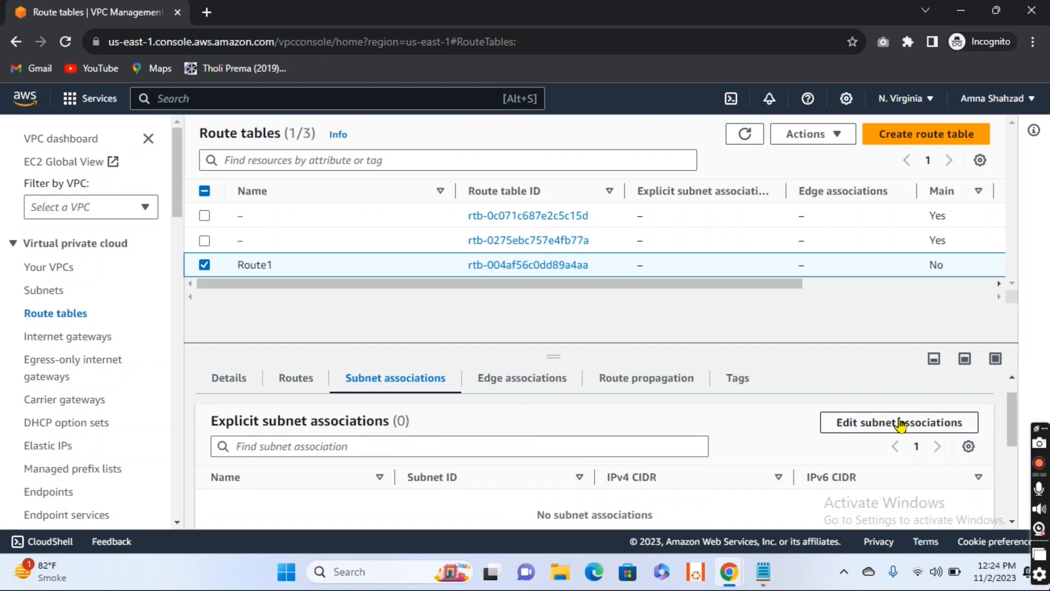
click(886, 431)
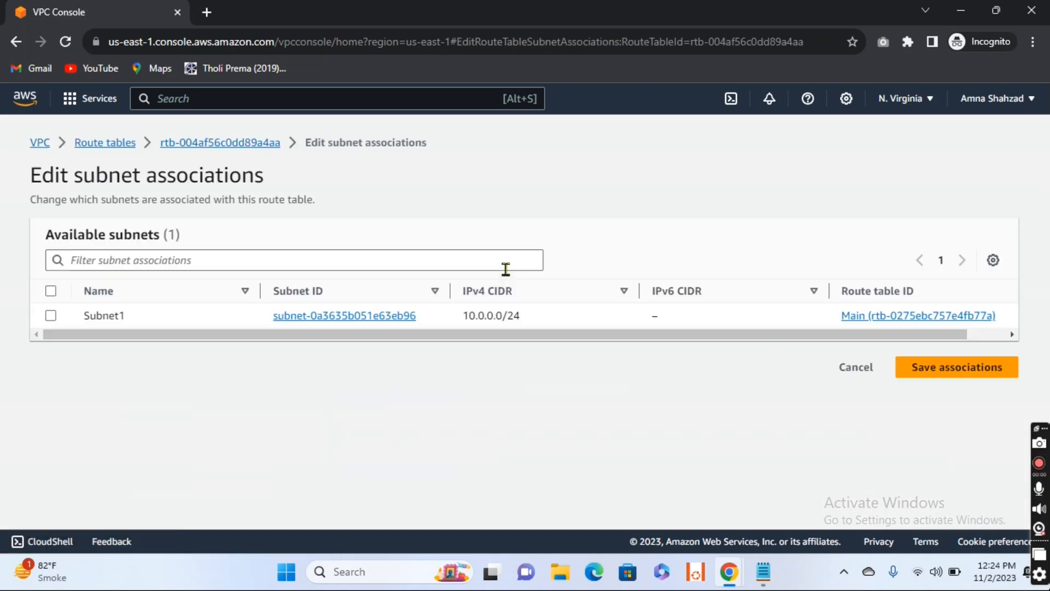
click(50, 316)
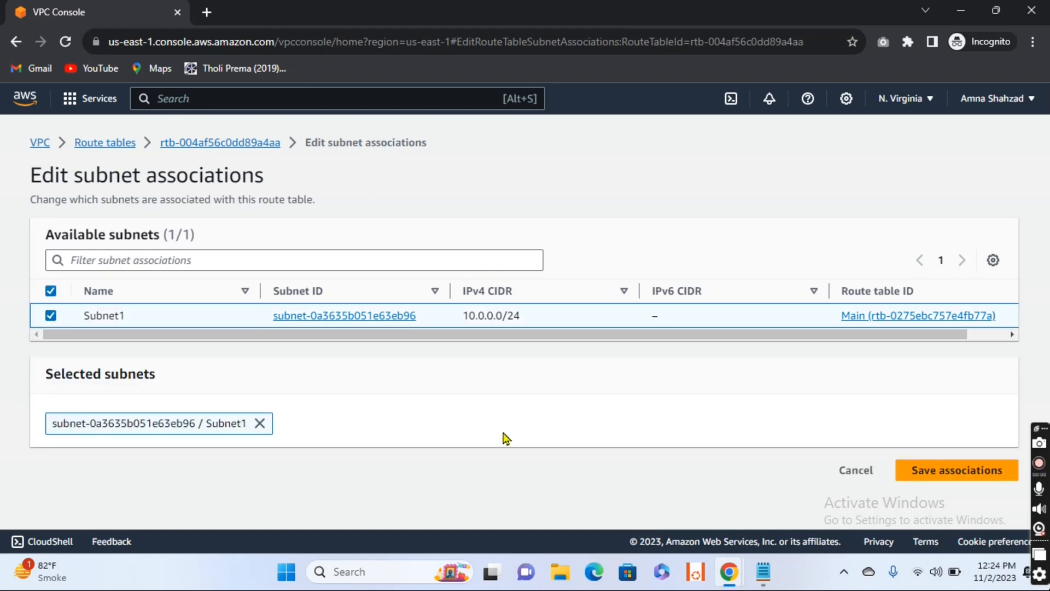
click(954, 475)
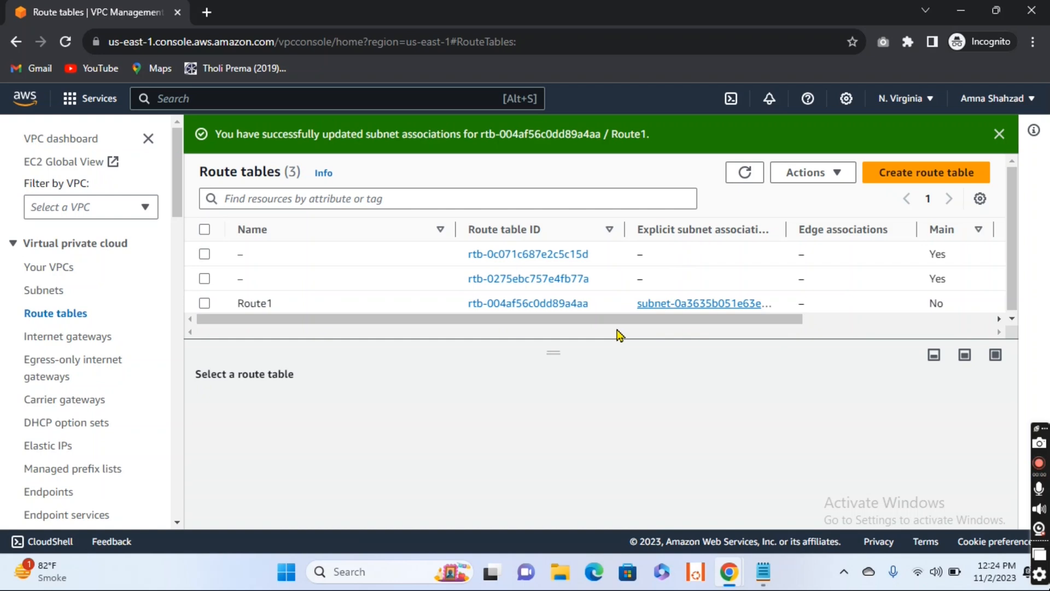
Step: Examine the routes of Route1, including in the route editor, and leave the editor without saving
click(205, 304)
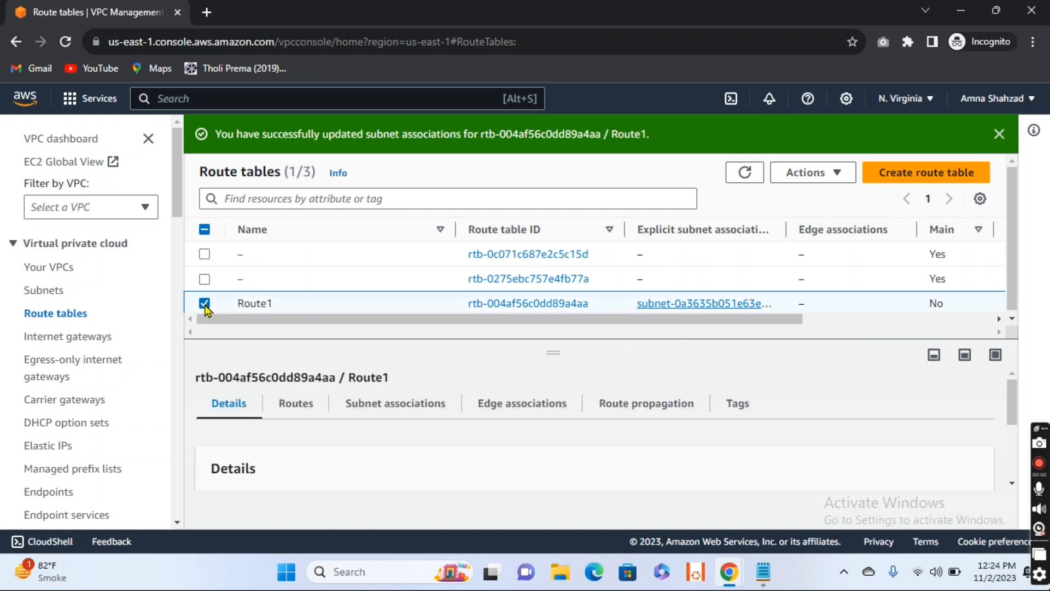
click(296, 404)
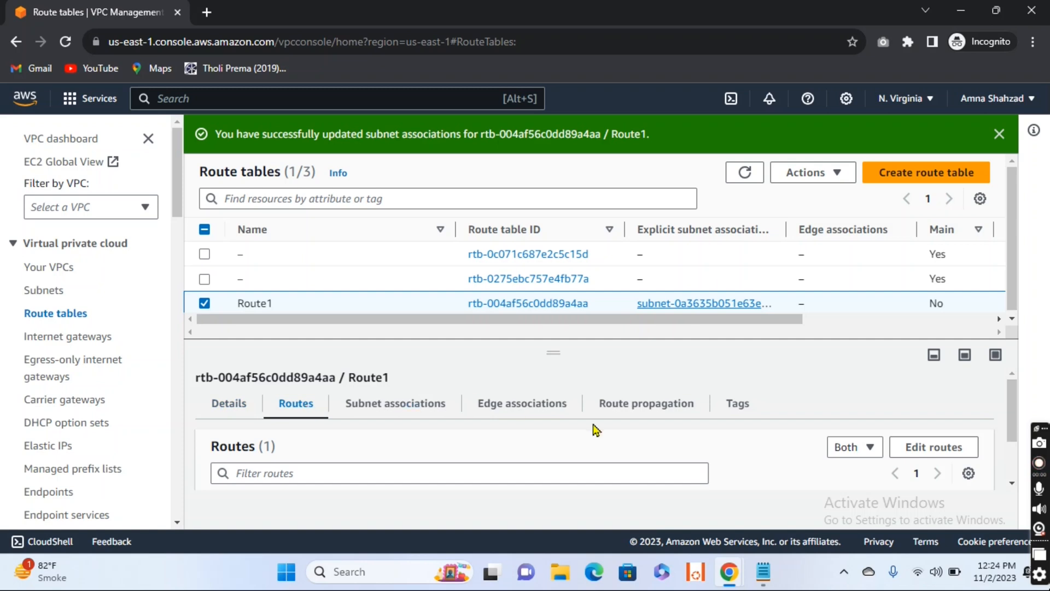
scroll(595, 430, down, 2)
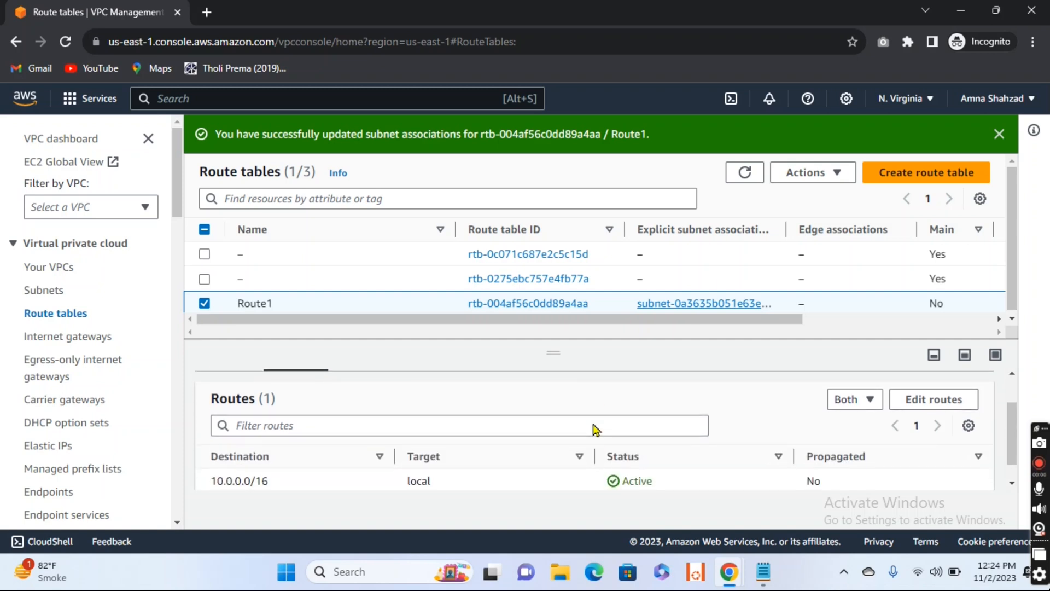
click(954, 378)
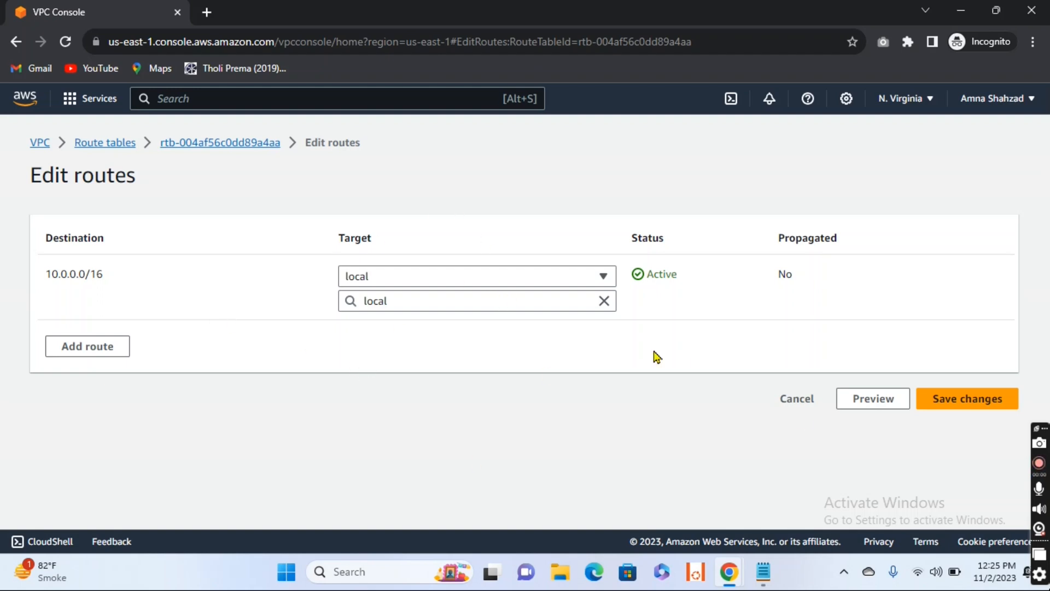
click(793, 402)
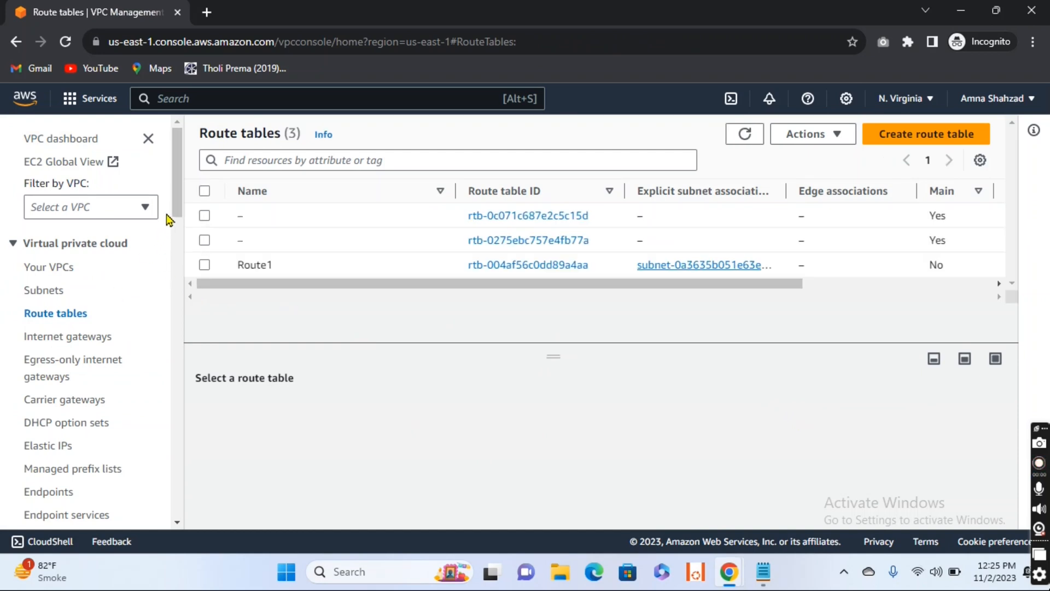
Step: Search for the EC2 service, go to its running instances and start launching a new instance
drag(179, 188, 206, 117)
click(210, 98)
text(ec2)
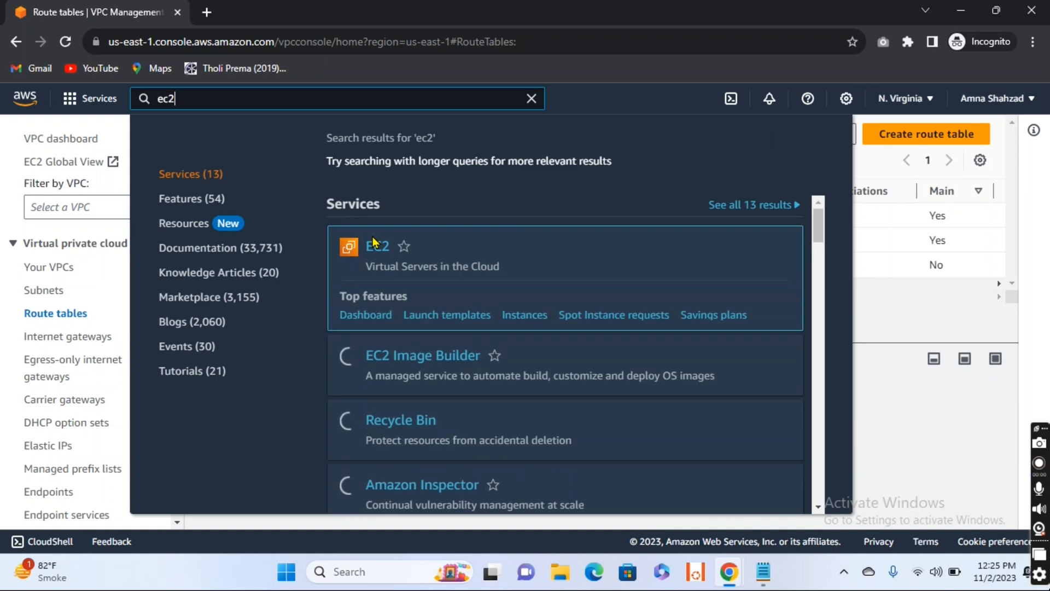
click(376, 249)
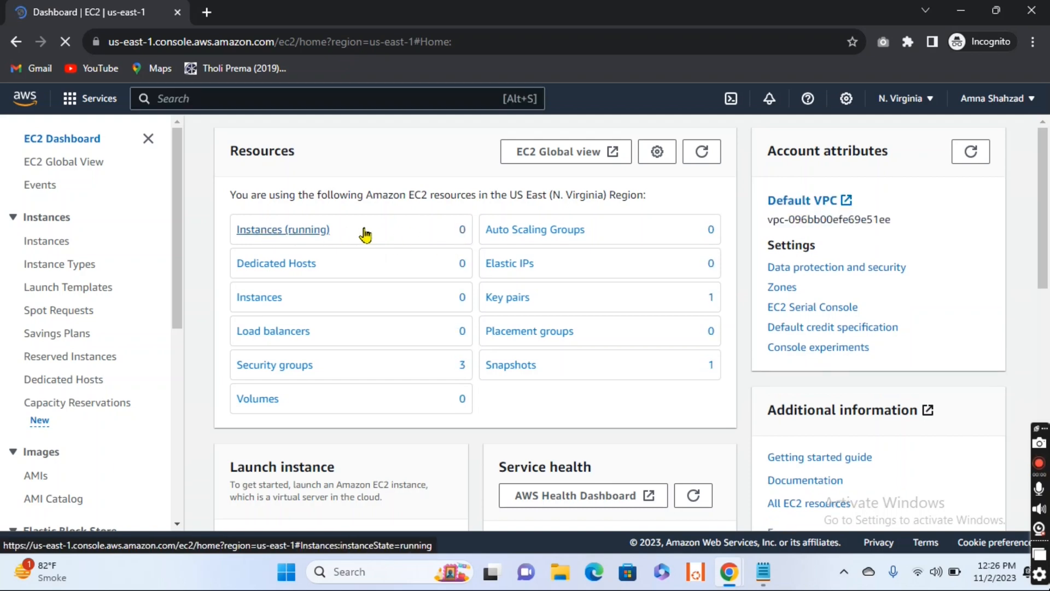
click(312, 232)
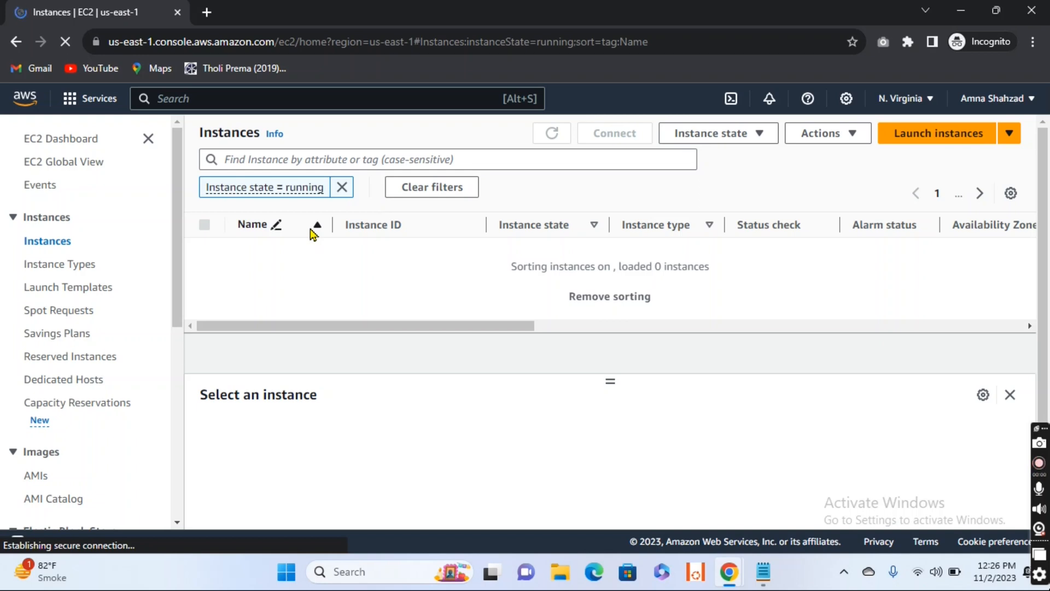
click(928, 142)
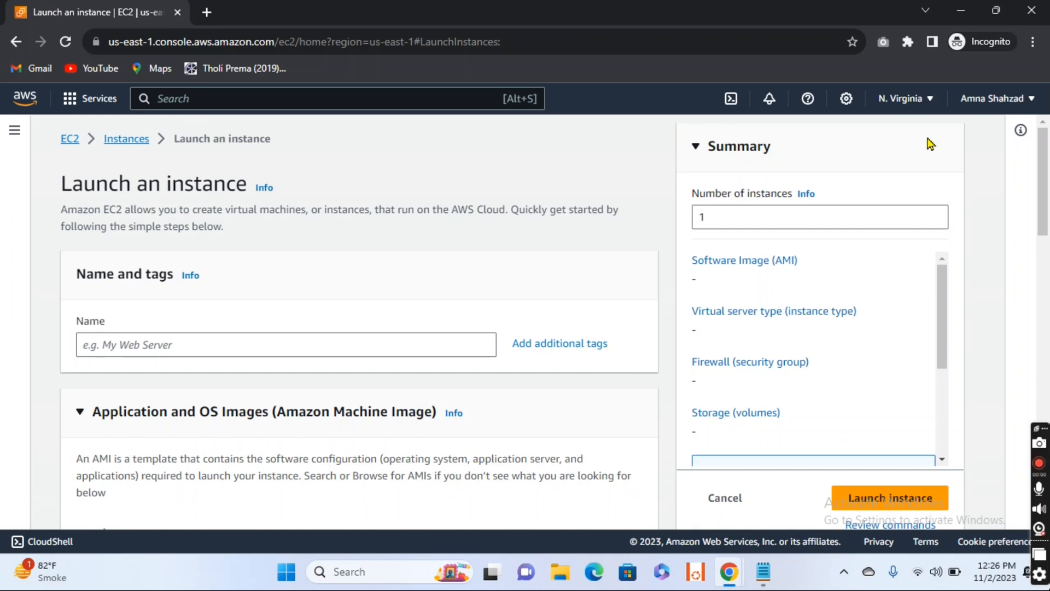
Step: Name the new instance EC2-1 and choose Windows as its operating system image
click(321, 353)
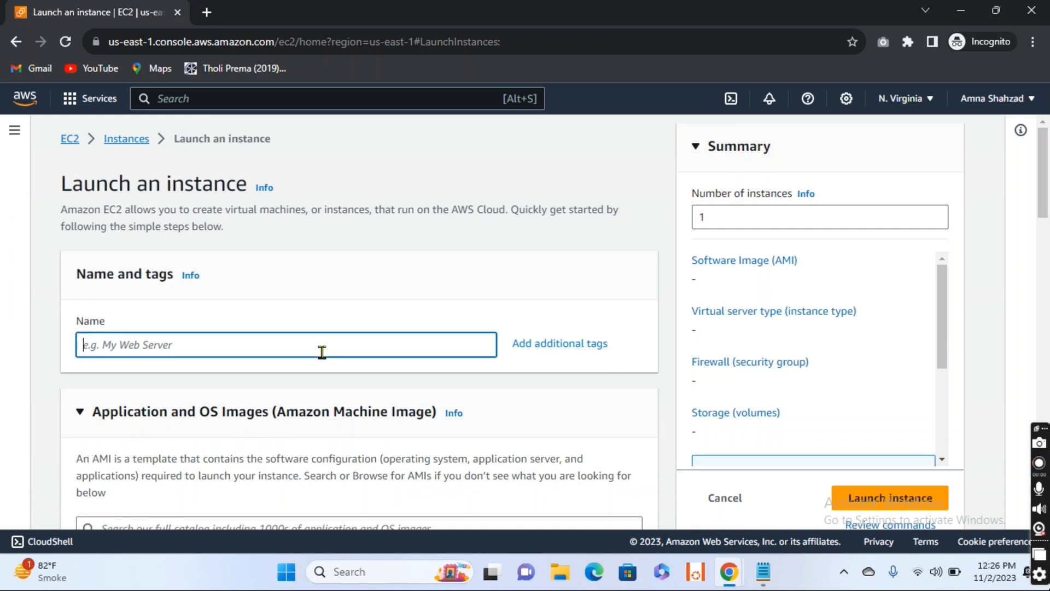
text(EC)
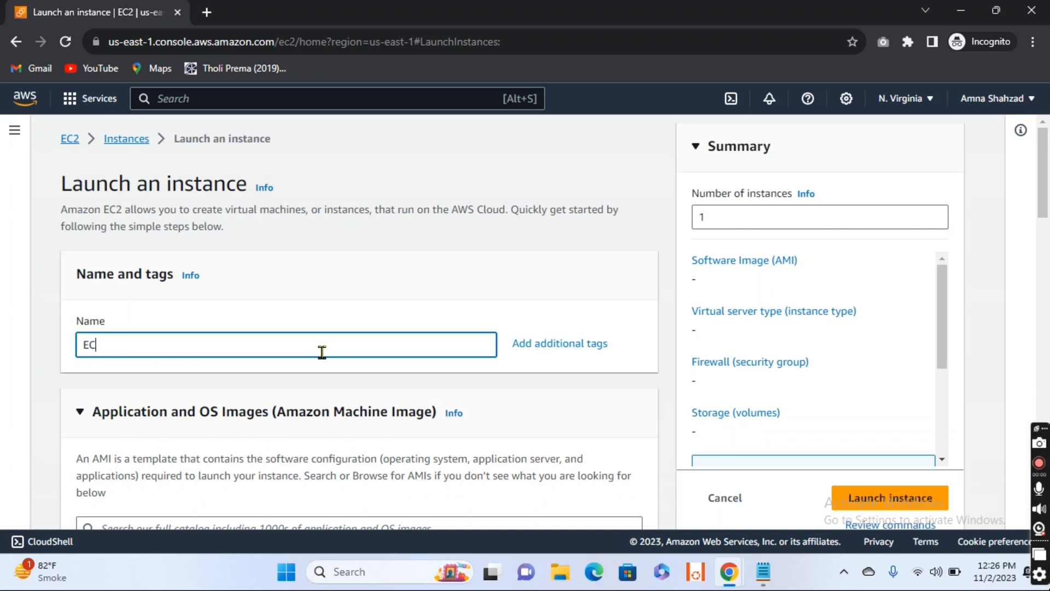
text(2-1)
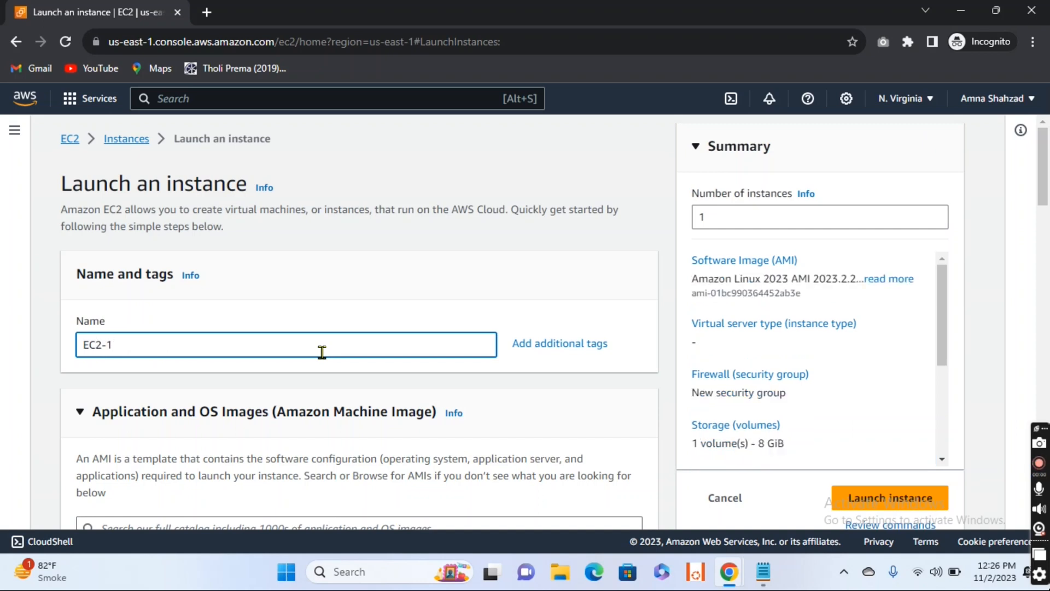
scroll(322, 352, down, 3)
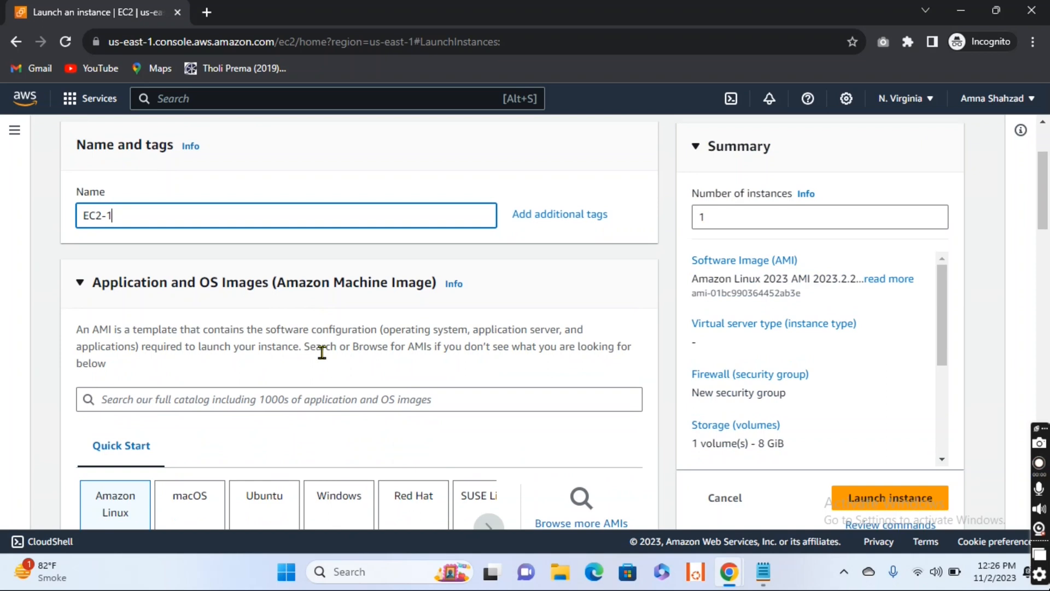
scroll(331, 363, down, 1)
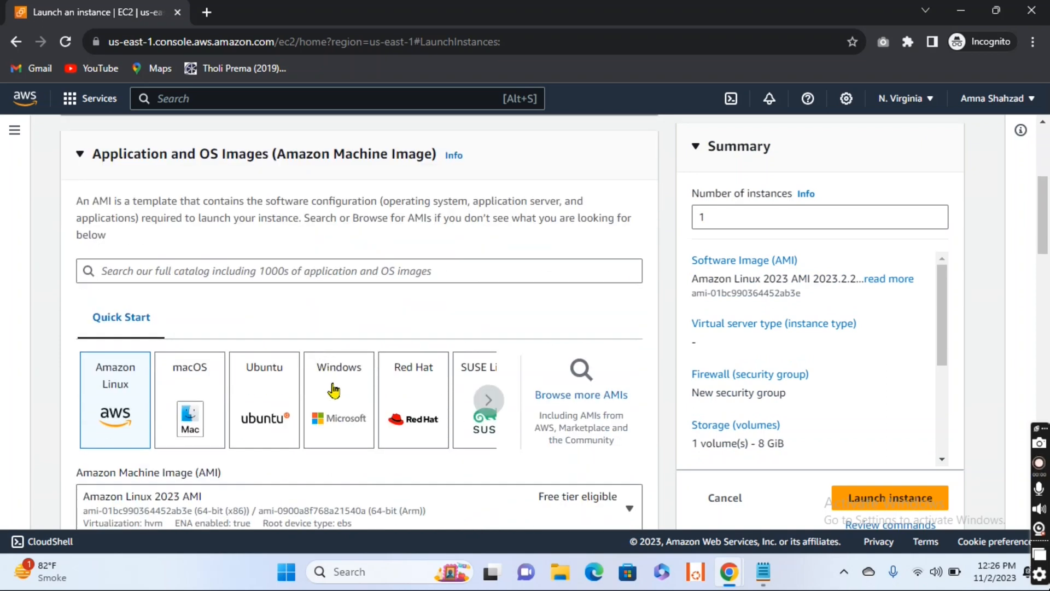
click(333, 389)
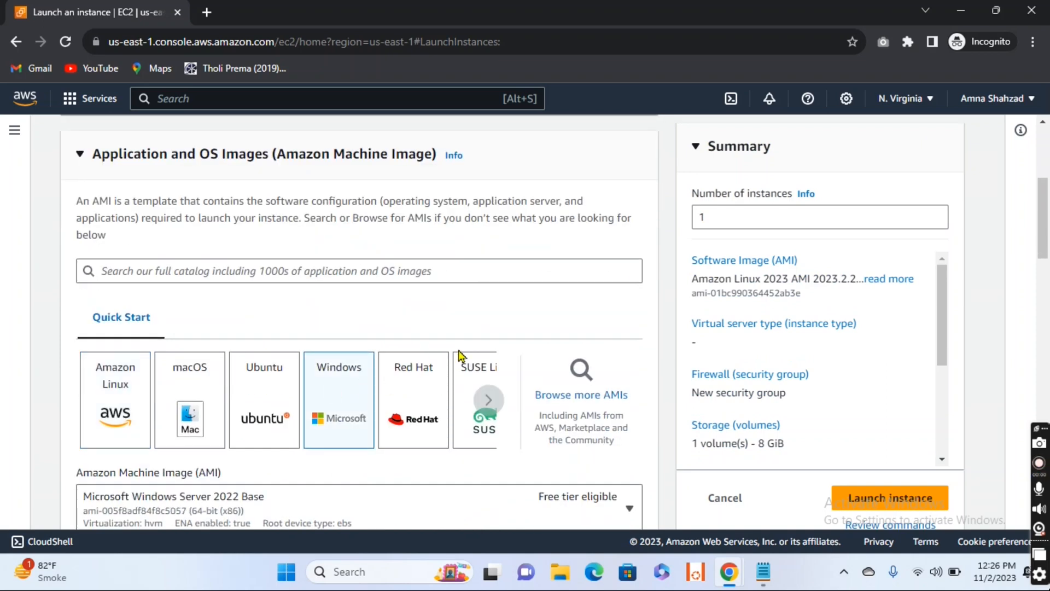
Step: Assign the existing key pair EC2-Keypair to the instance for login
scroll(471, 333, down, 2)
scroll(481, 314, down, 5)
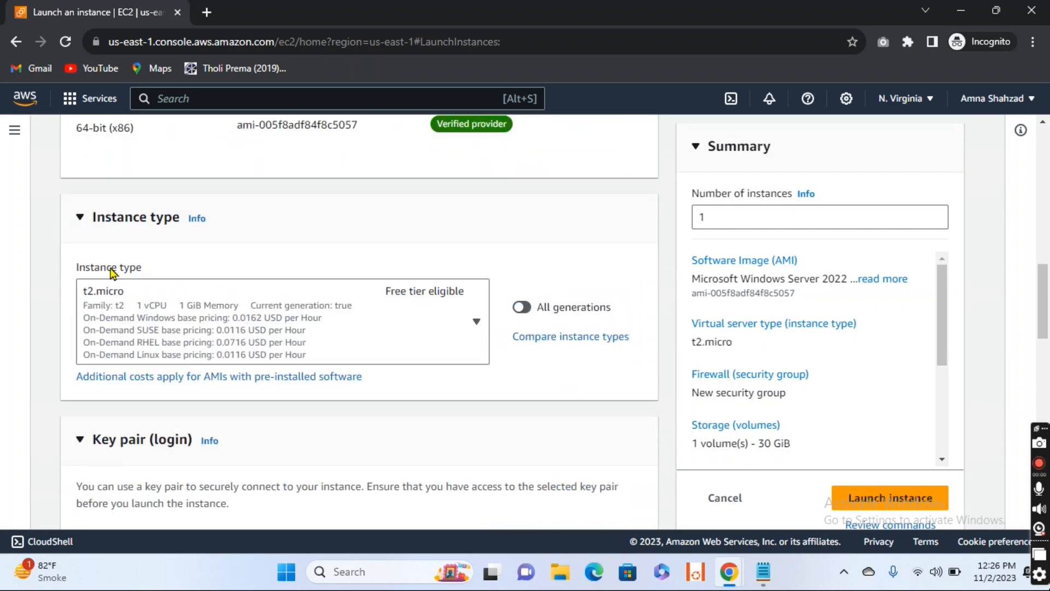
scroll(173, 318, down, 5)
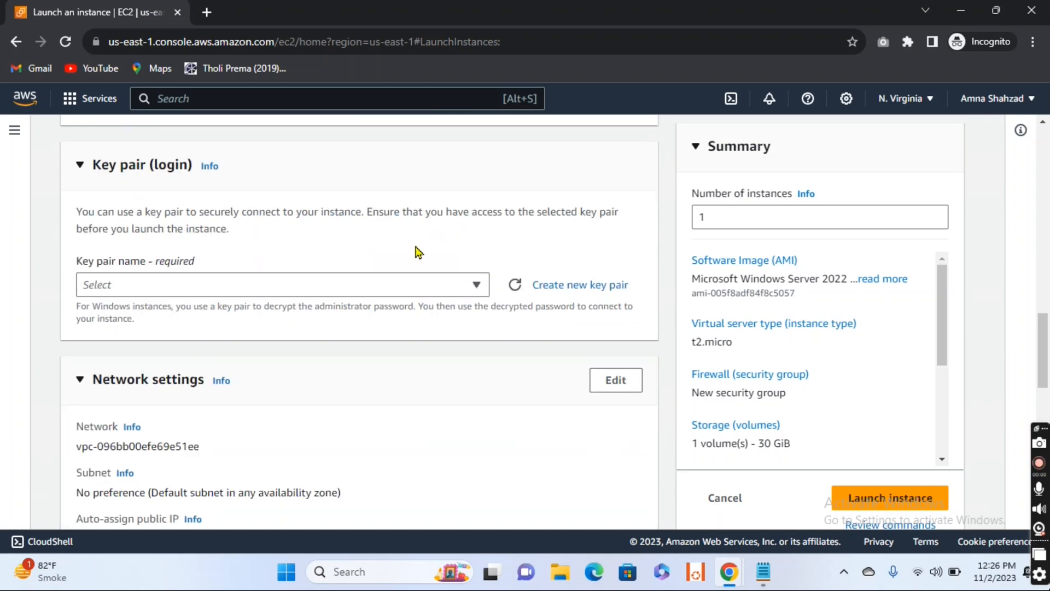
click(479, 294)
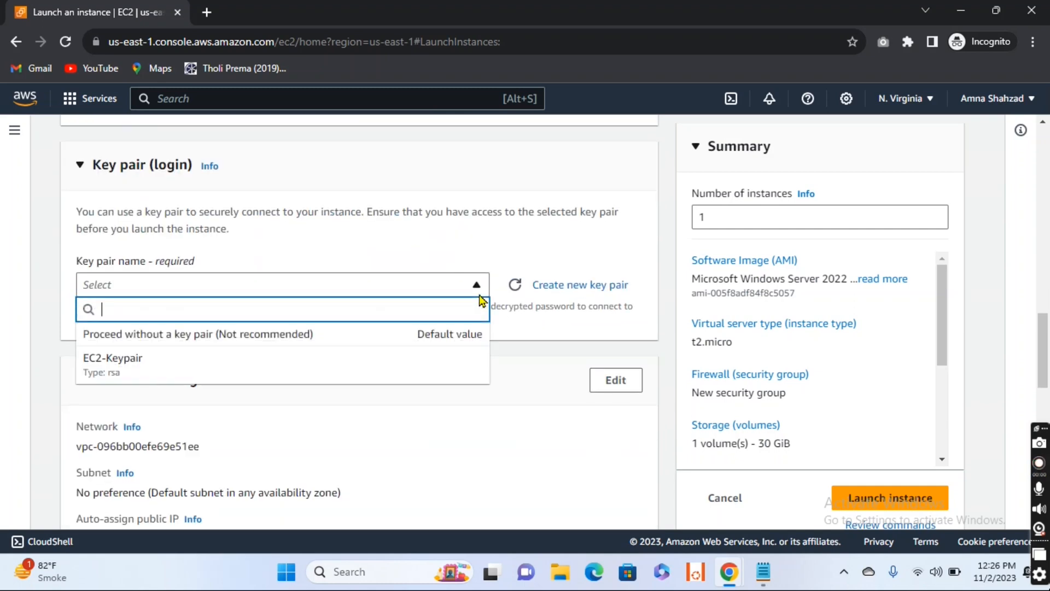
click(252, 369)
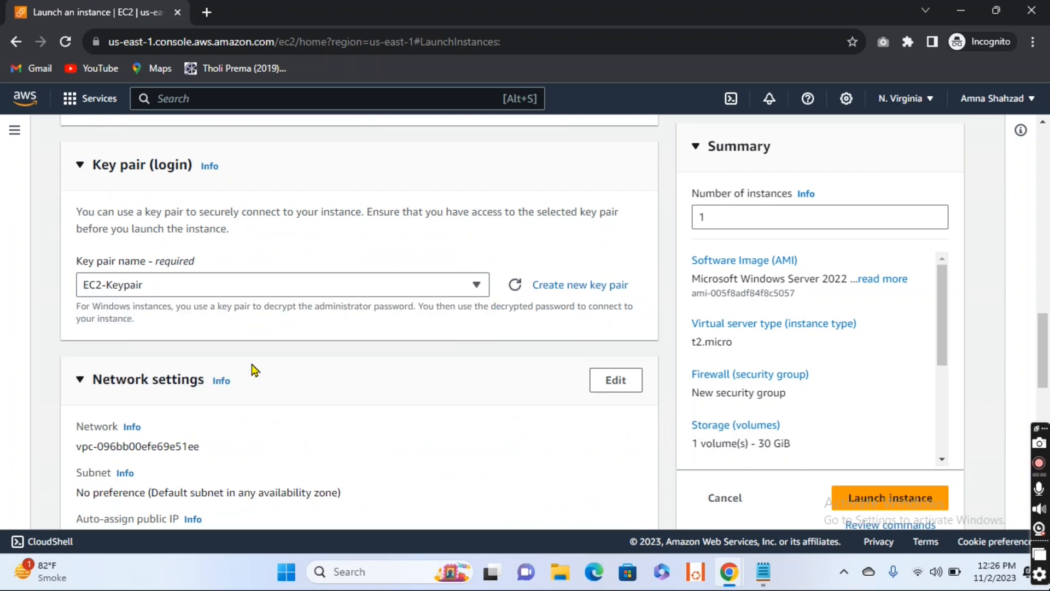
Step: Edit the instance's network settings and set the VPC to VPC-1 (10.0.0.0/16)
scroll(253, 369, down, 3)
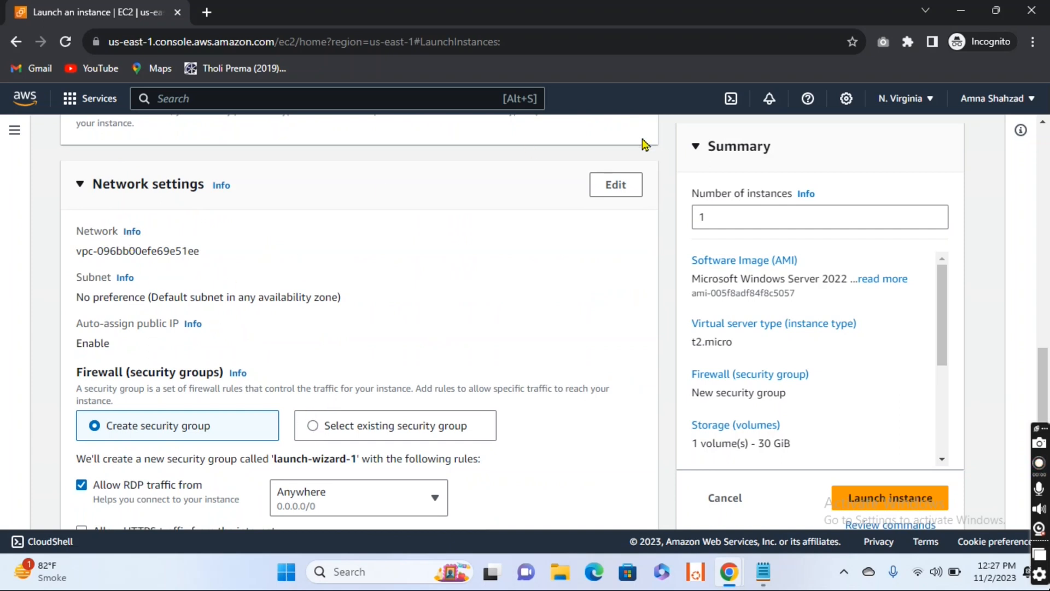
click(616, 186)
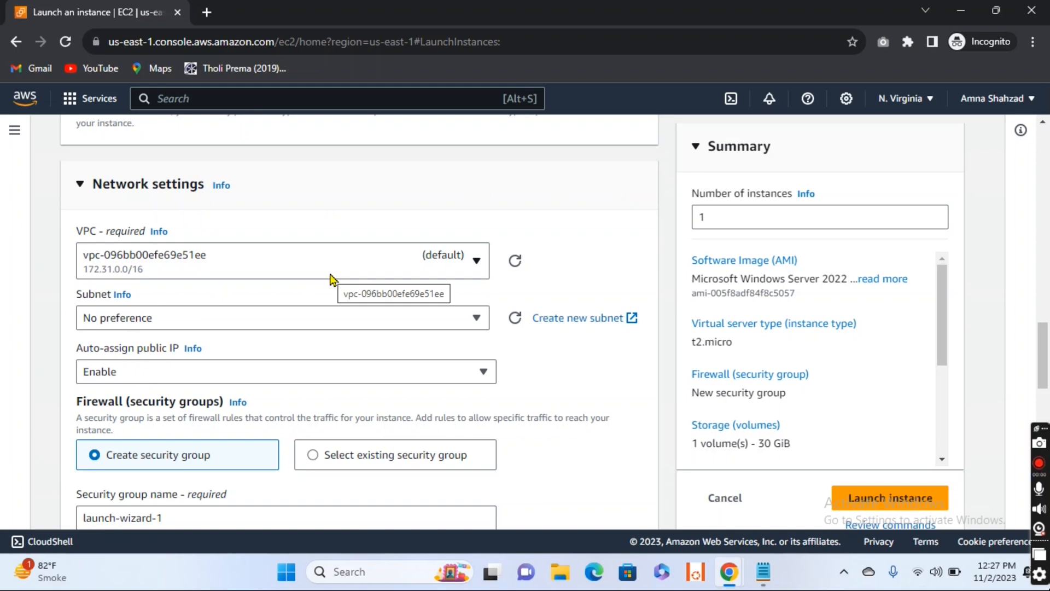
click(477, 263)
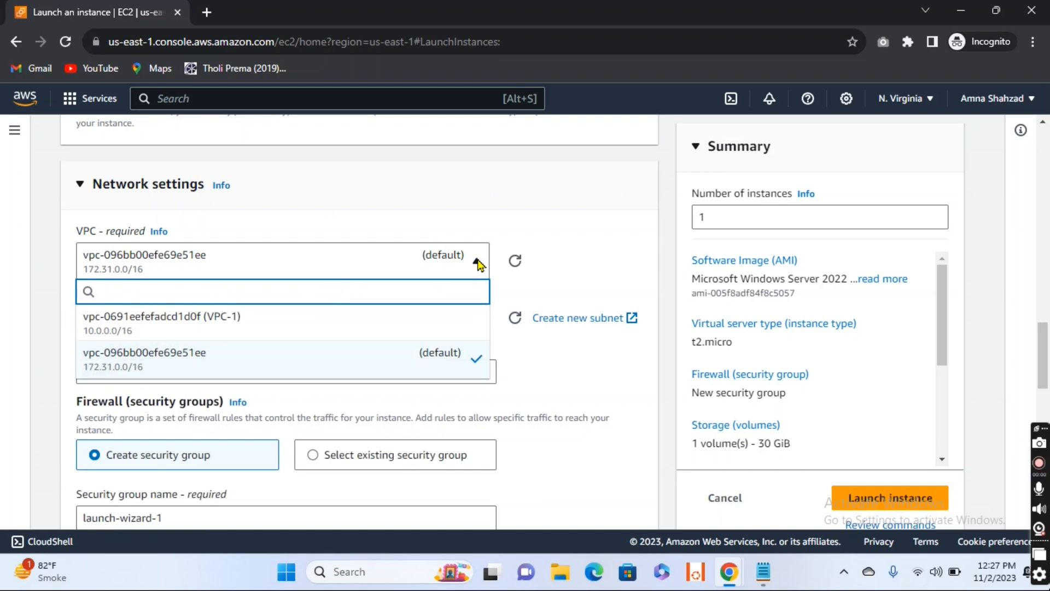
click(203, 331)
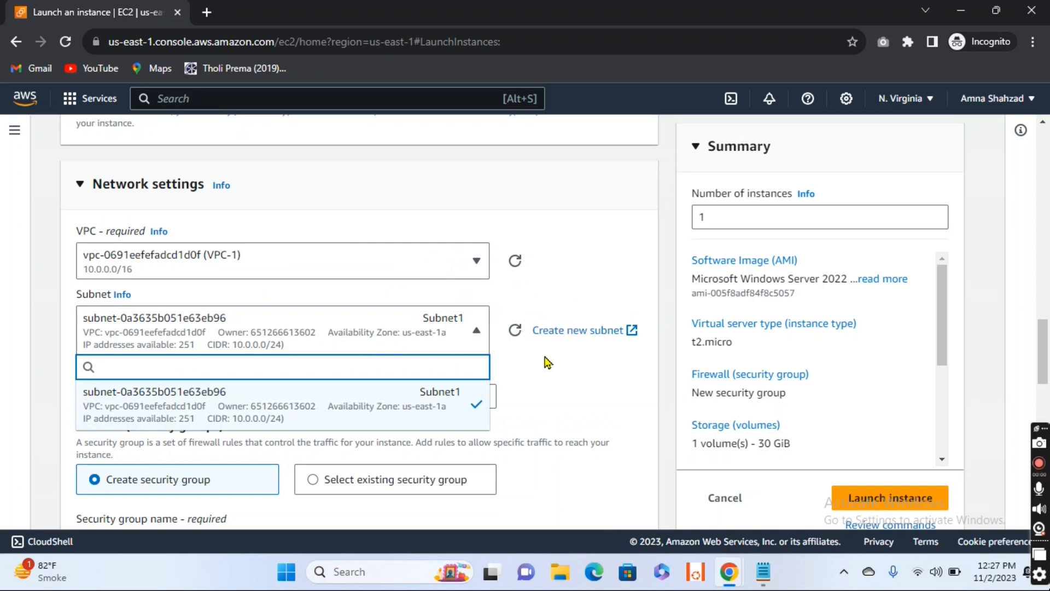
Step: Choose Subnet1 as the instance's subnet and enable auto-assigning of a public IP
scroll(547, 360, down, 2)
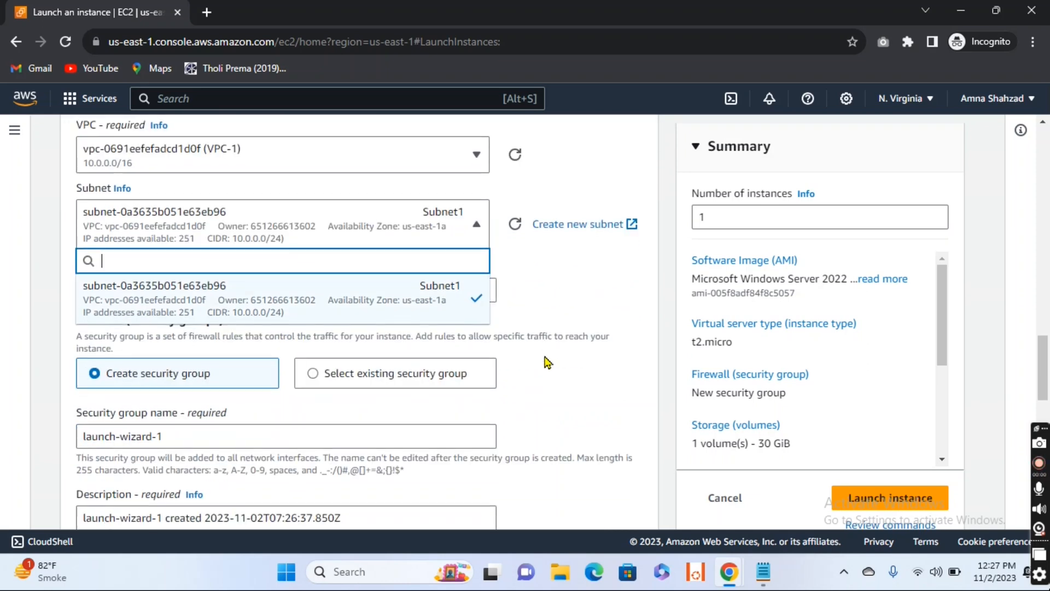
click(346, 306)
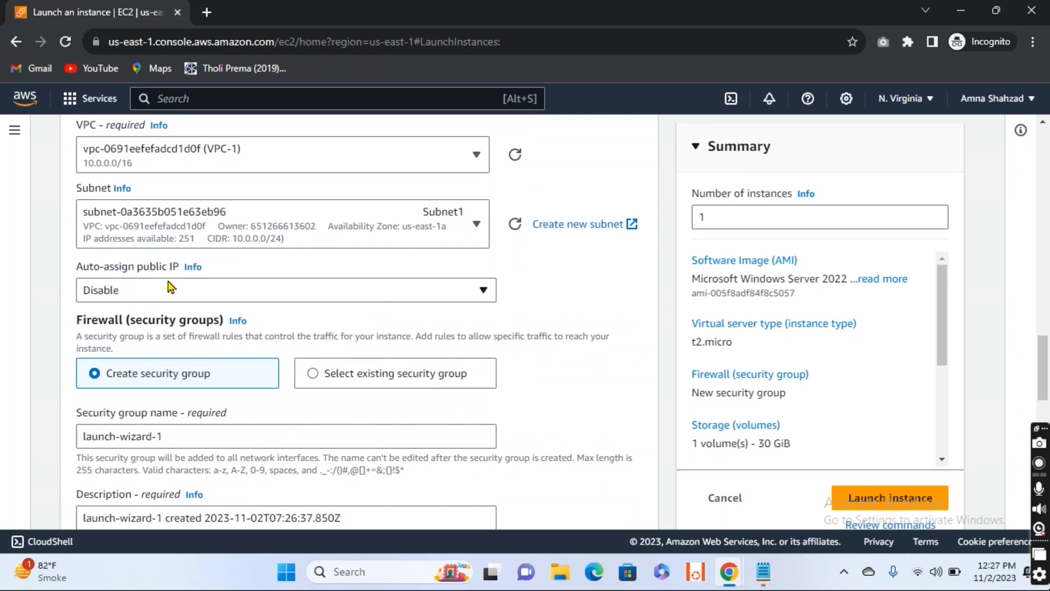
click(484, 295)
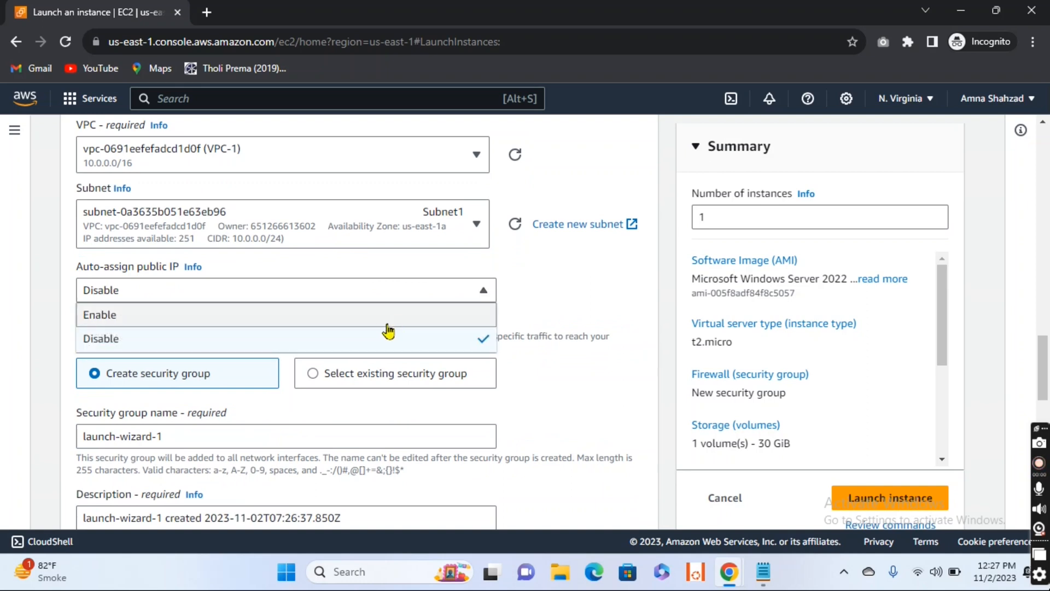
click(385, 324)
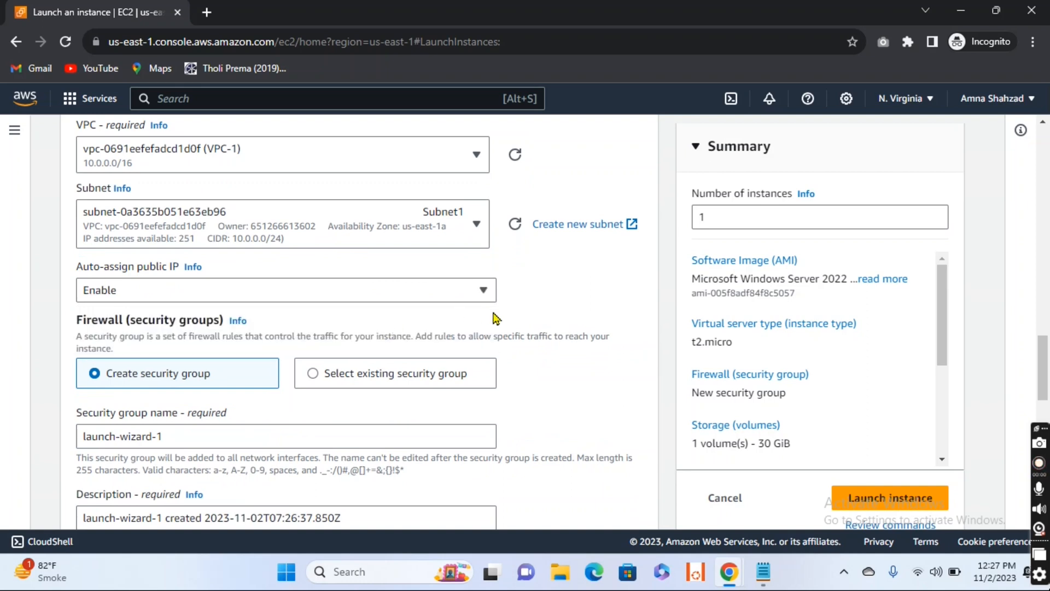
Step: Try using an existing security group for the instance's firewall, selecting the default group of VPC-1
scroll(495, 316, down, 2)
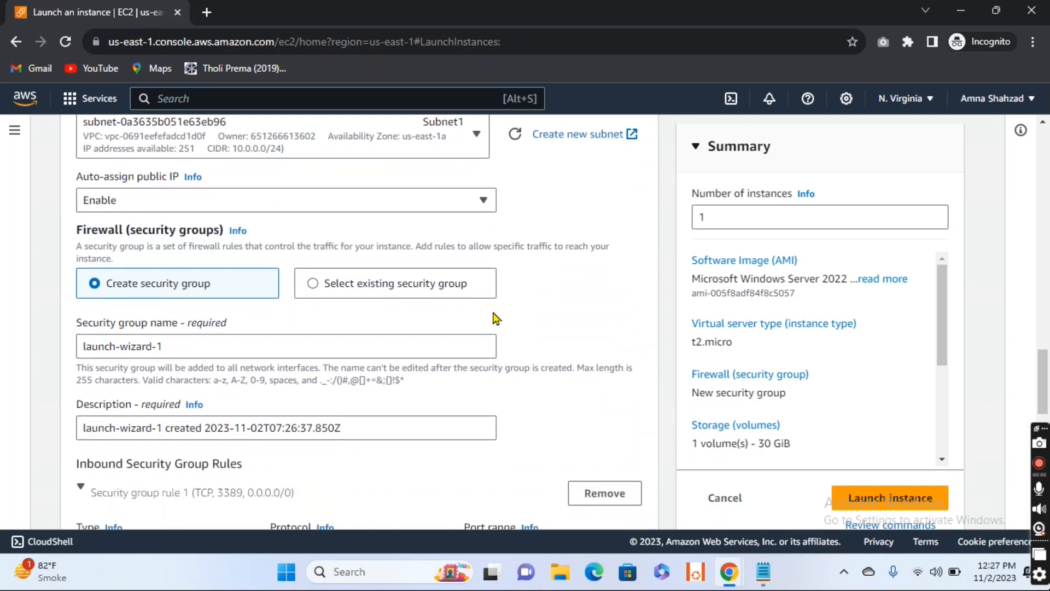
click(312, 284)
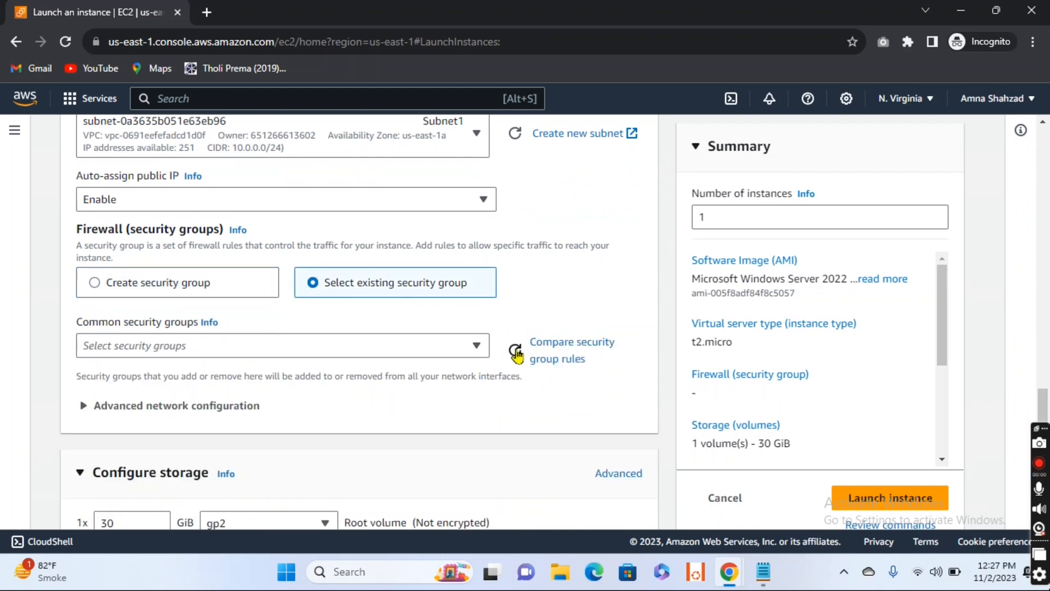
click(476, 348)
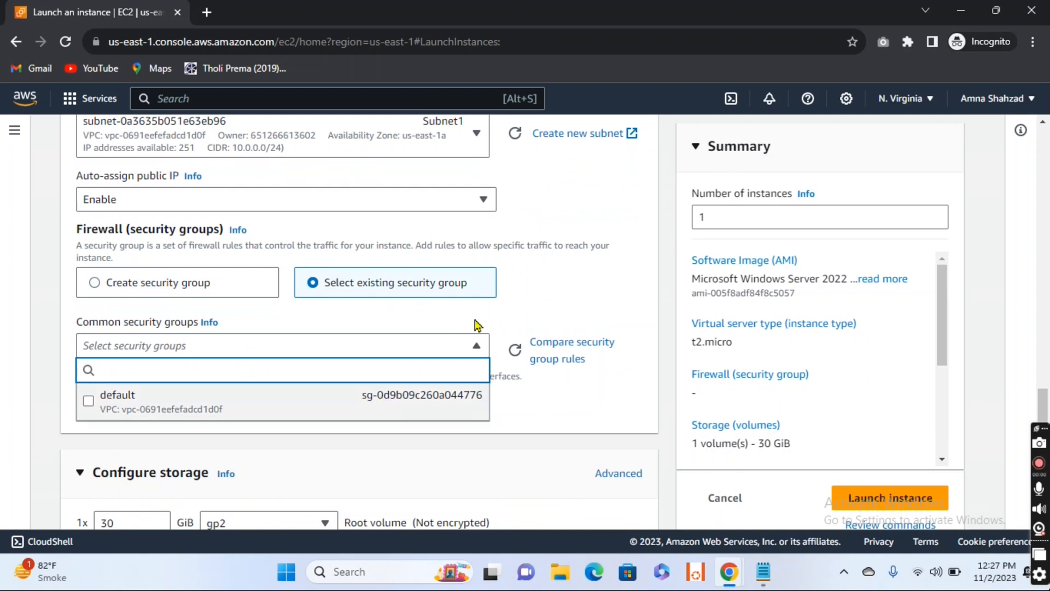
scroll(475, 324, down, 1)
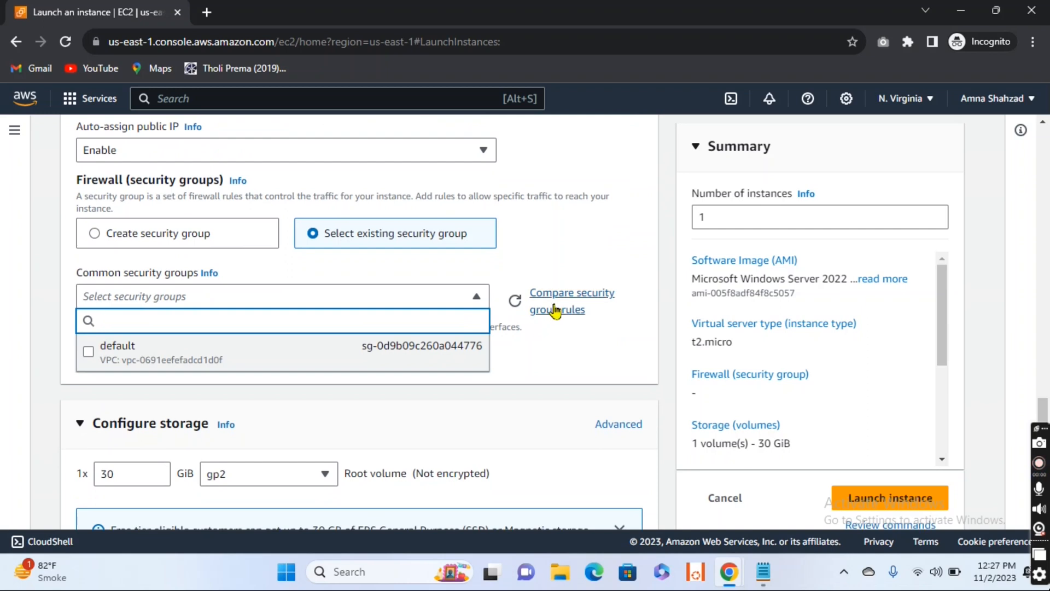
click(514, 306)
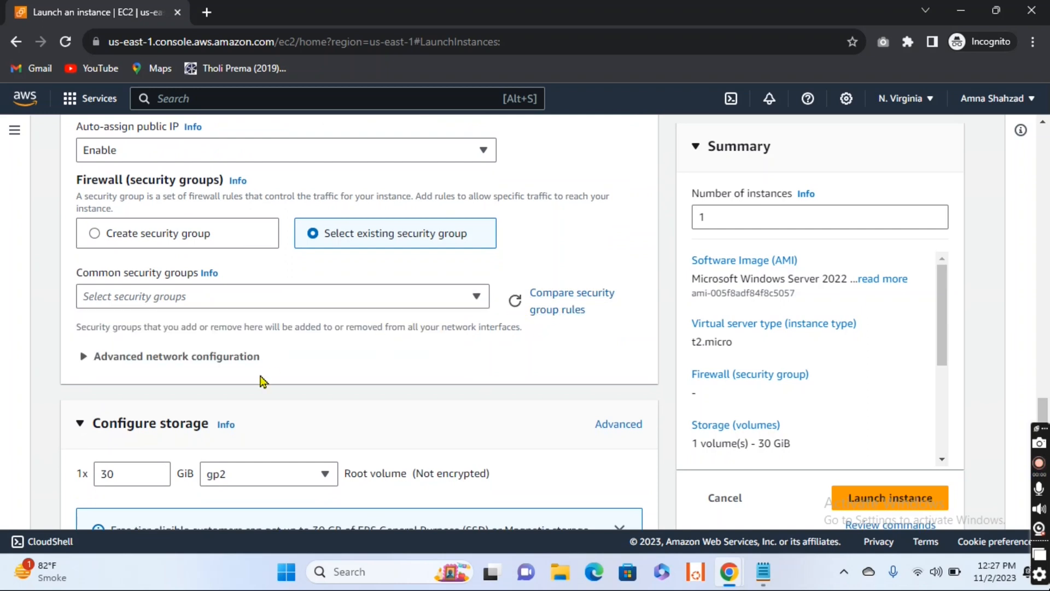
click(516, 301)
click(475, 298)
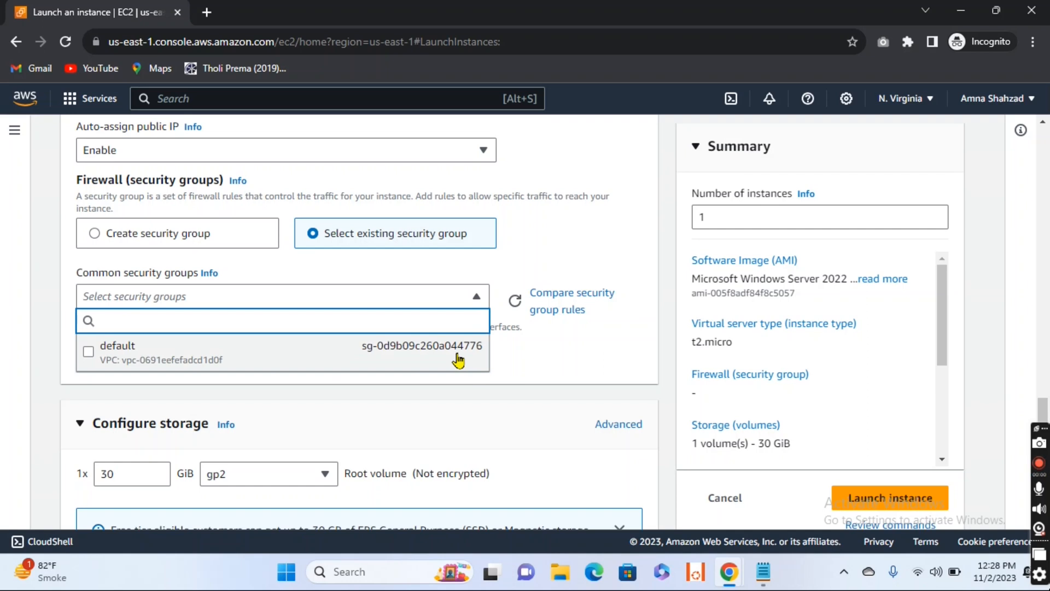
click(457, 357)
click(476, 300)
click(476, 301)
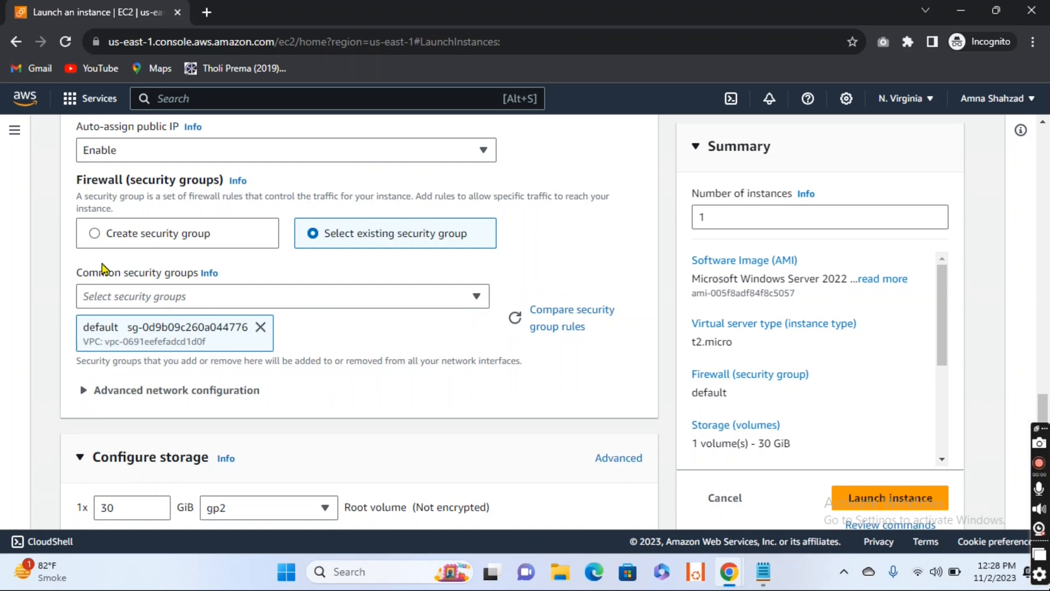
click(95, 236)
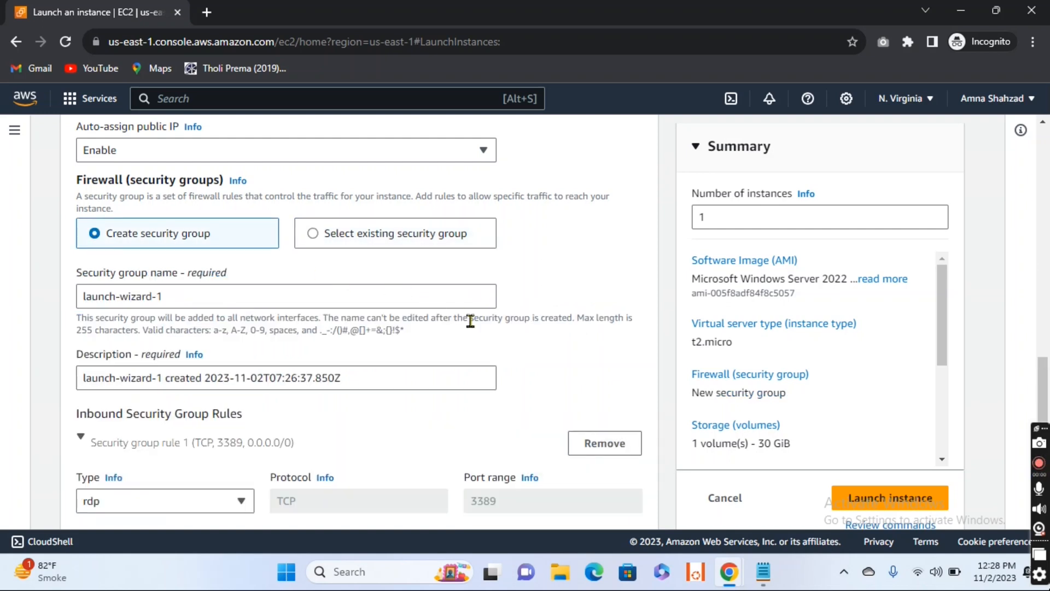
click(313, 235)
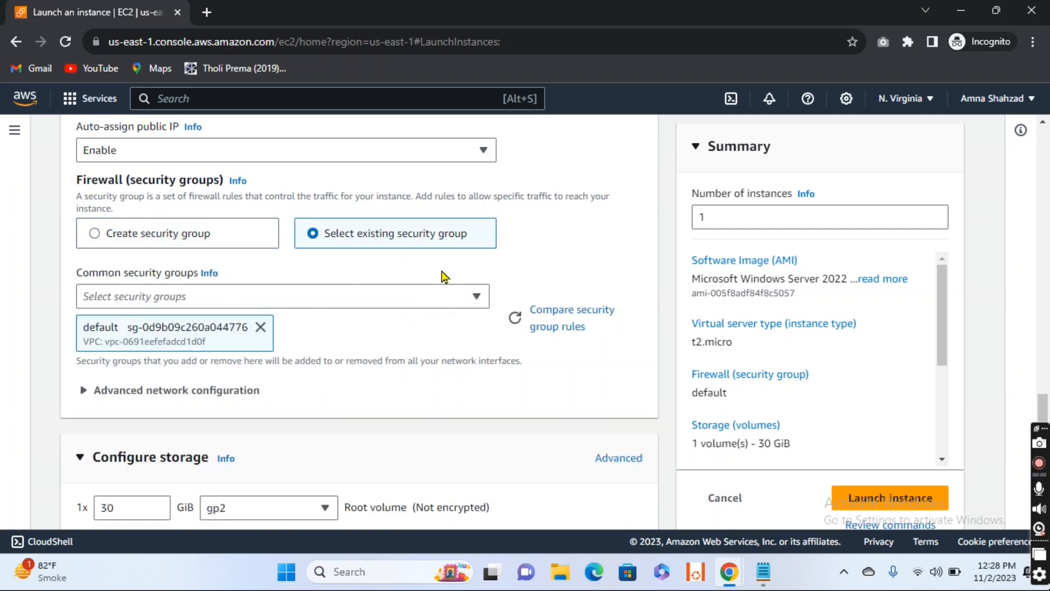
click(475, 298)
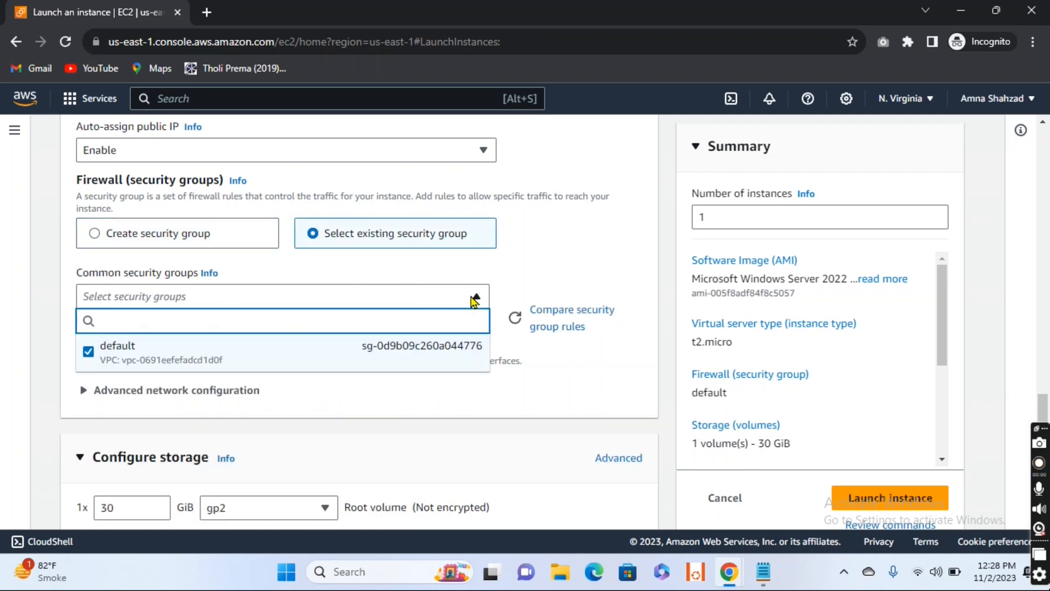
click(473, 300)
click(474, 300)
click(474, 300)
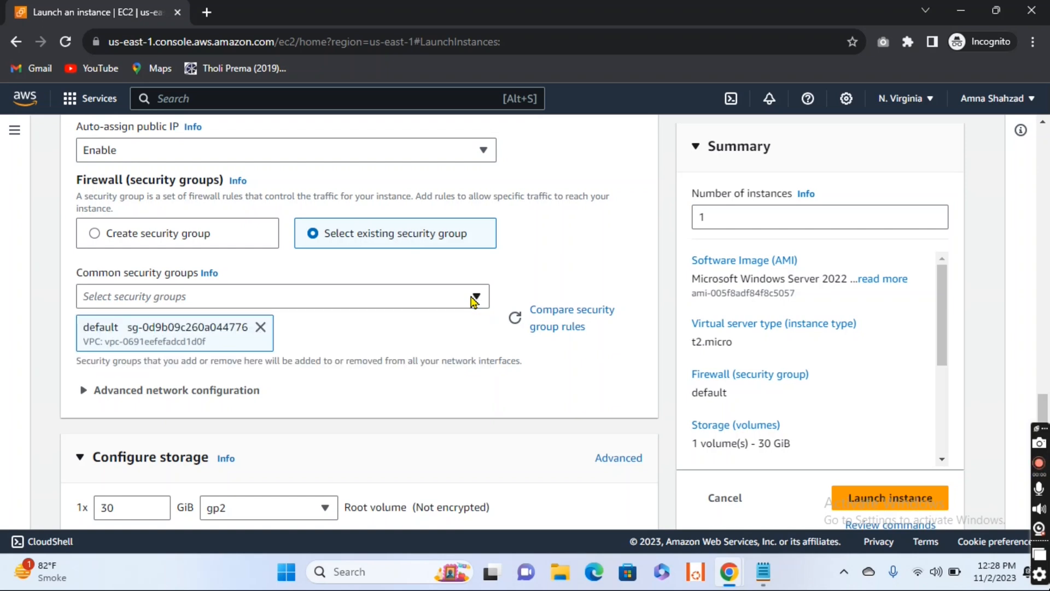
Step: Set the firewall to create a new security group and name it VPC-SG
click(95, 235)
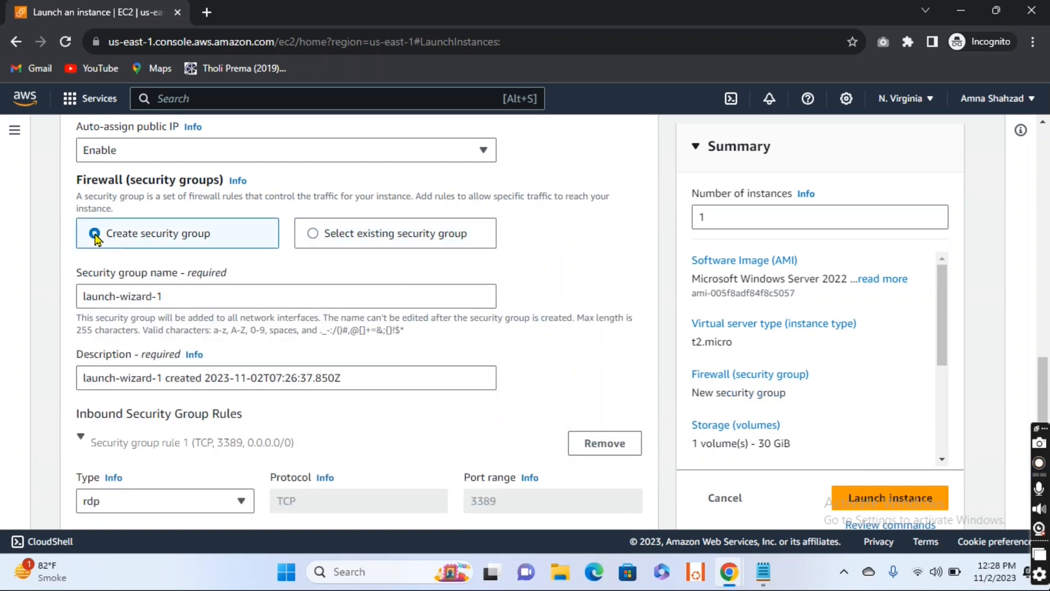
click(208, 287)
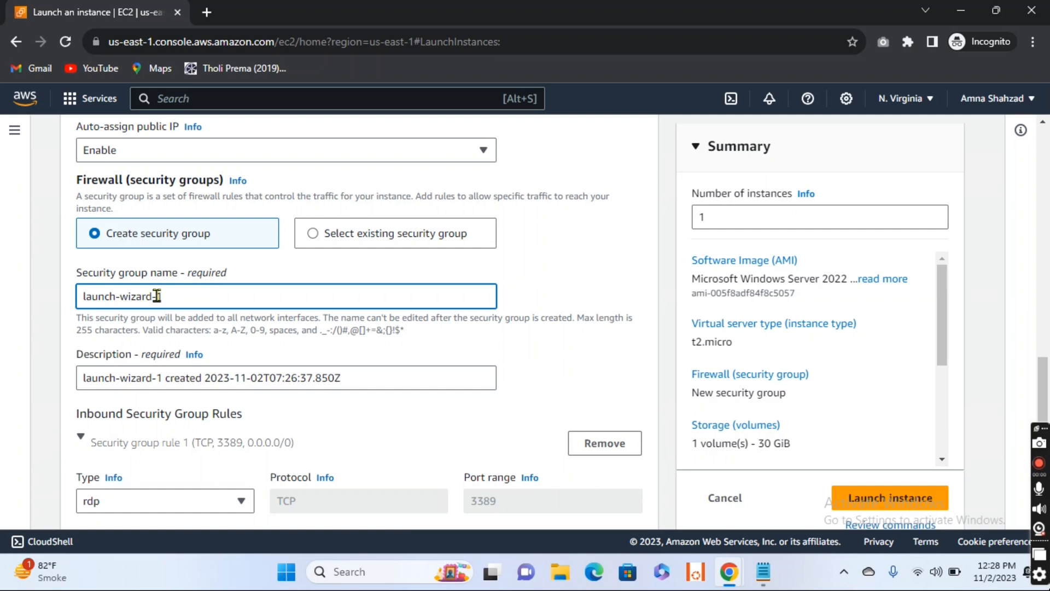
key(ctrl+a)
text(l)
key(BackSpace)
text(VPC-SG)
Step: Replace the new security group's description with VPC
scroll(179, 303, down, 1)
drag(353, 302, 78, 306)
key(BackSpace)
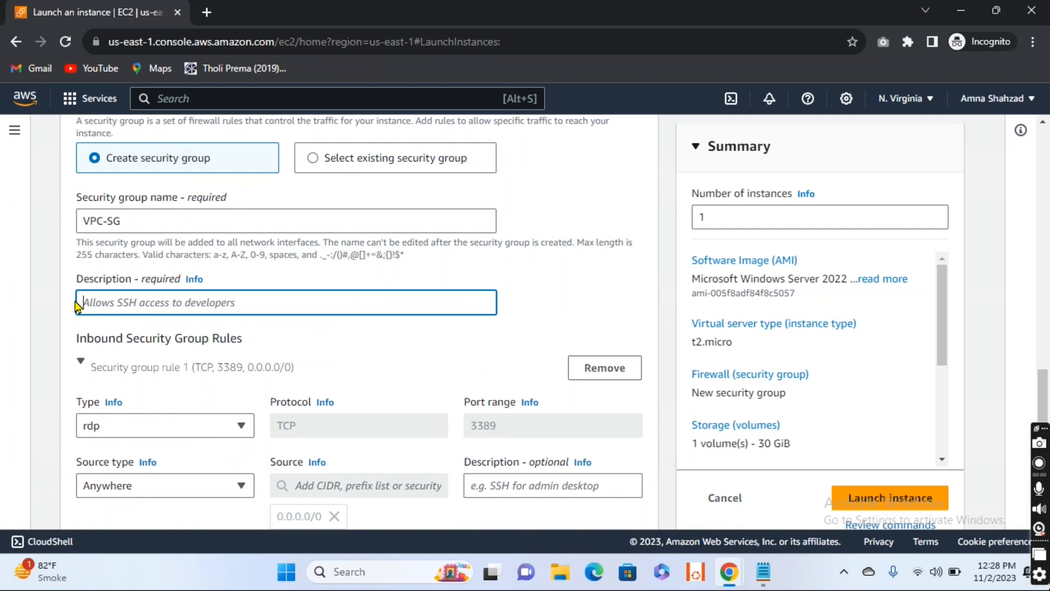
text(VPC)
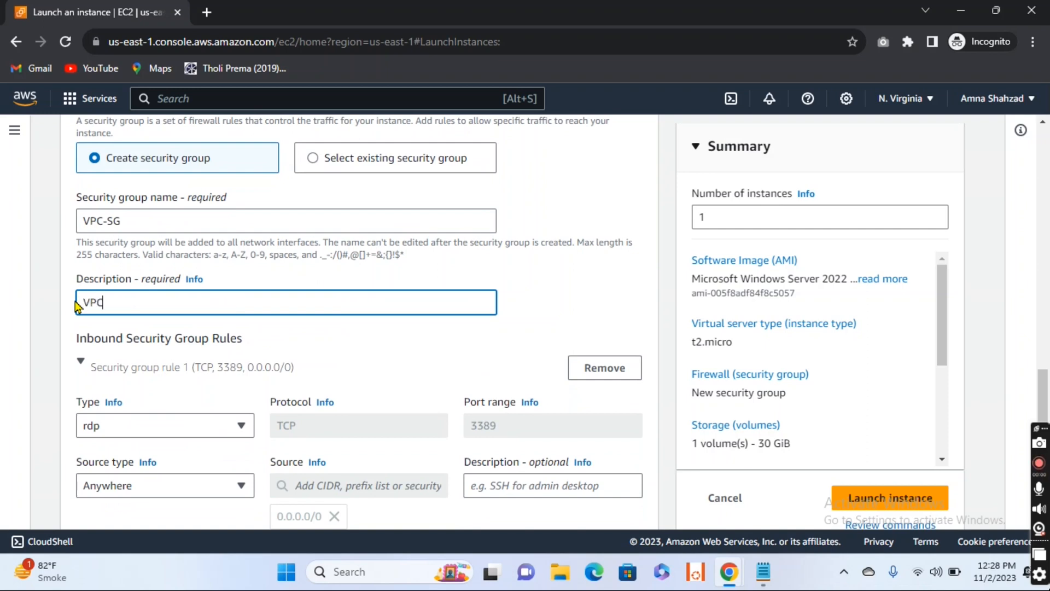
Step: Change the first inbound security group rule to All ICMP - IPv4, keeping Anywhere as its source type, and describe it as ICMP
scroll(275, 363, down, 2)
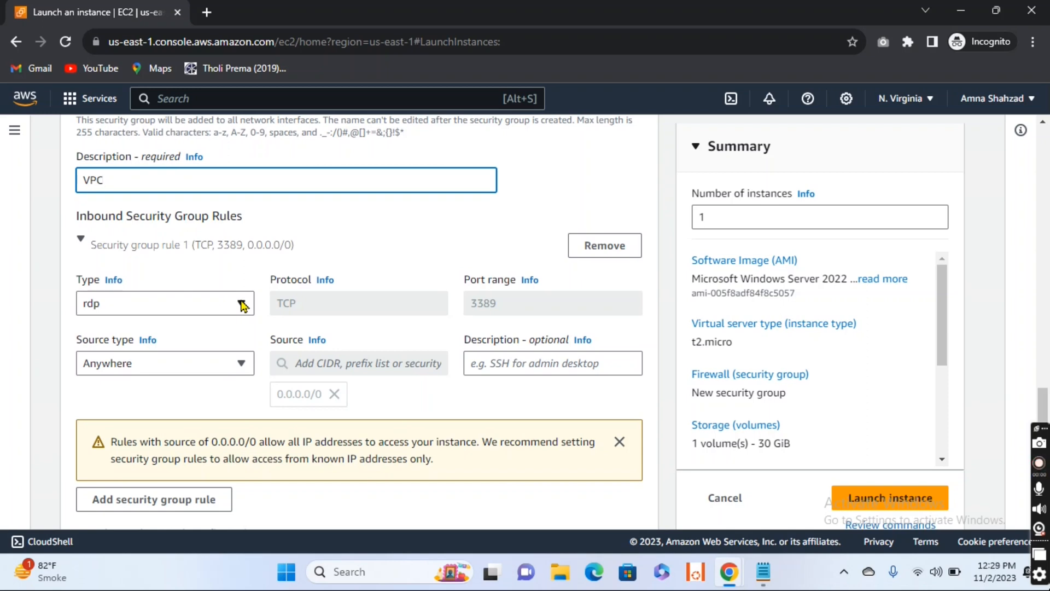
click(241, 304)
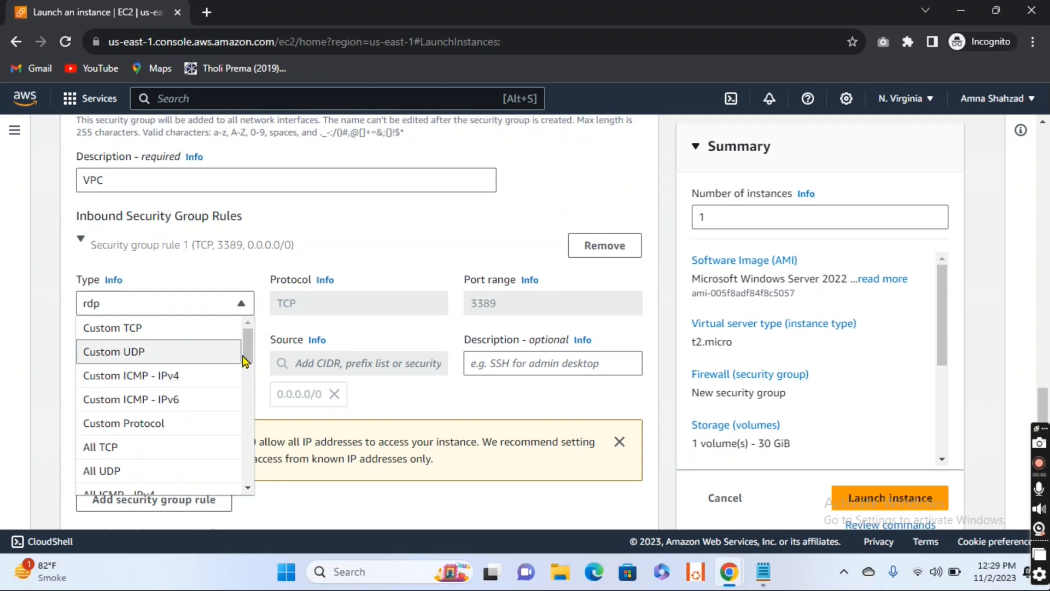
drag(244, 351, 246, 375)
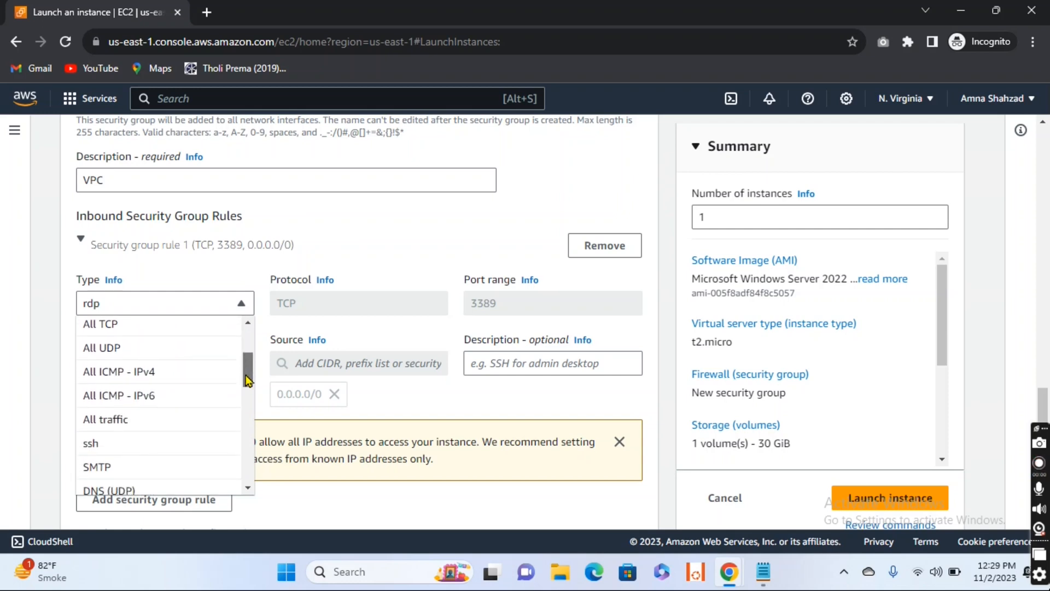
click(156, 378)
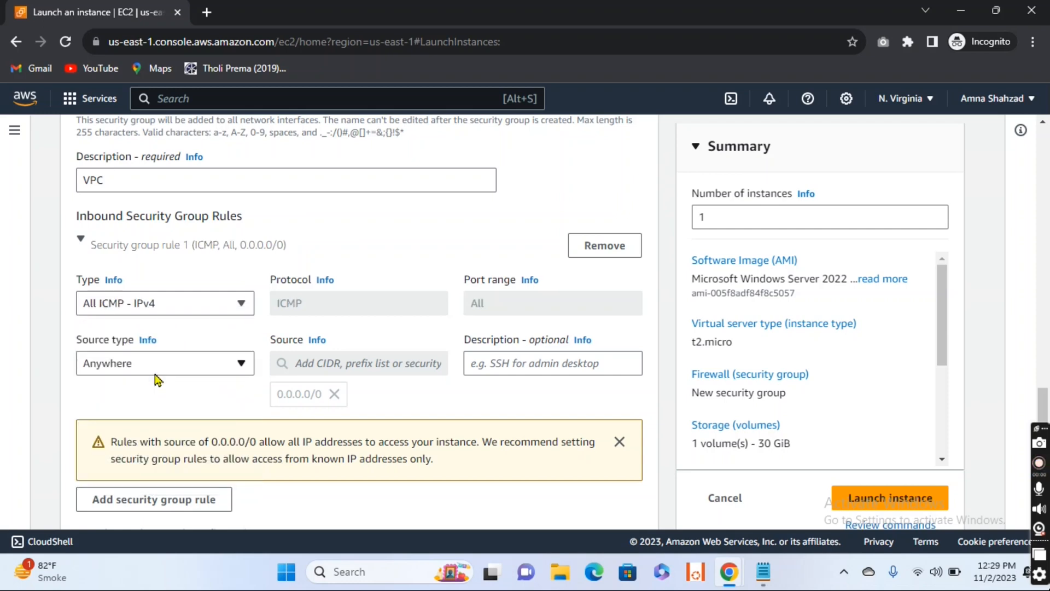
click(242, 364)
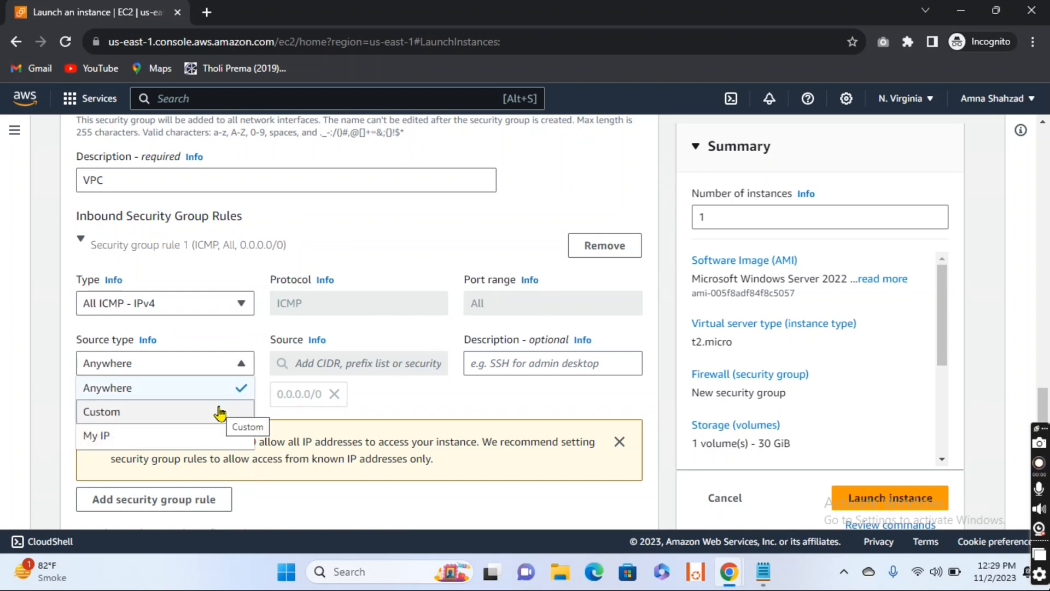
click(397, 370)
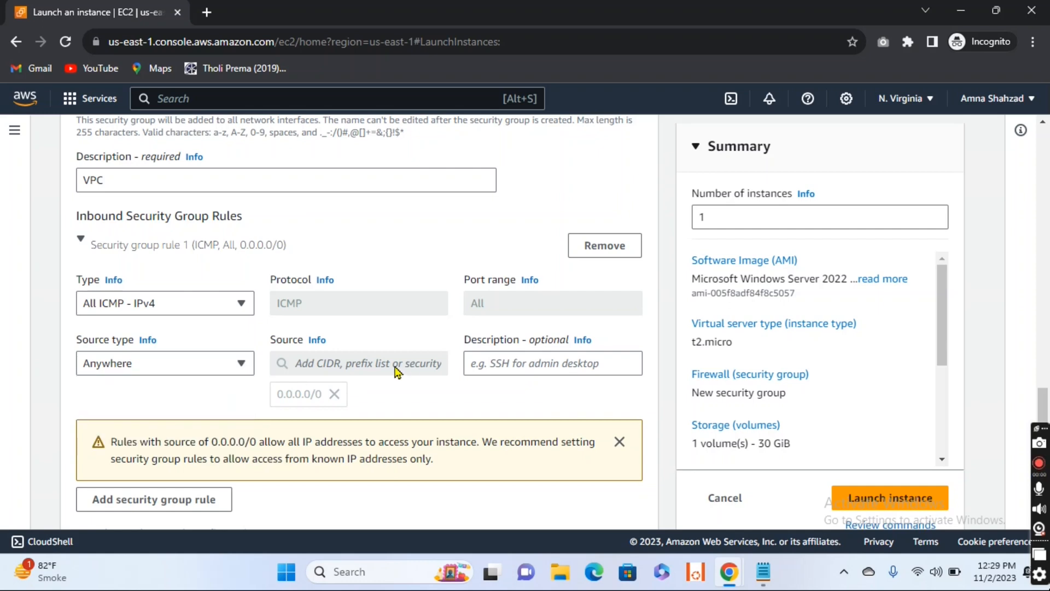
click(238, 367)
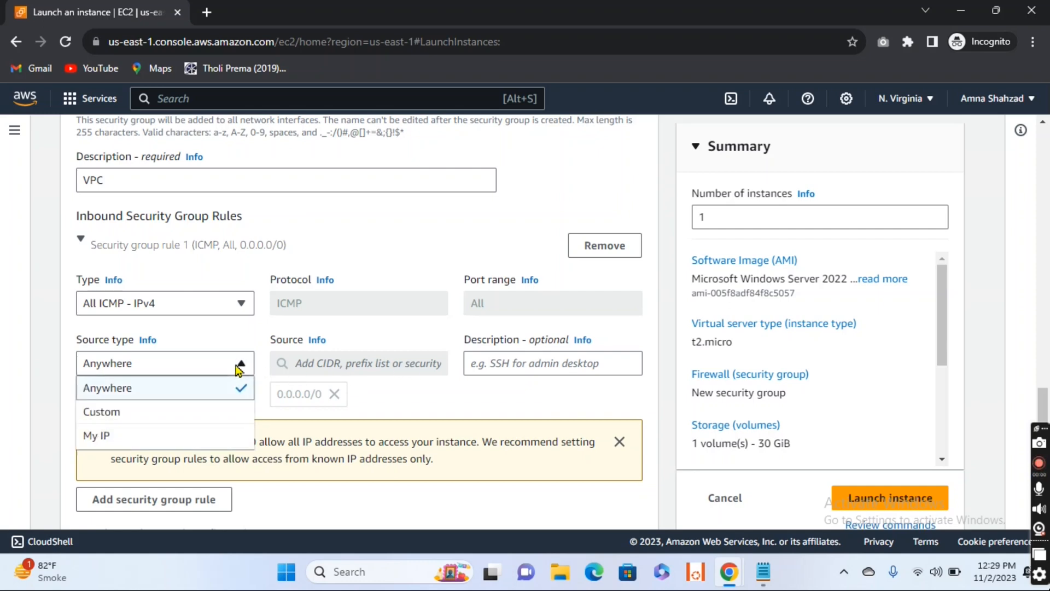
click(239, 368)
click(528, 367)
text(ICMP)
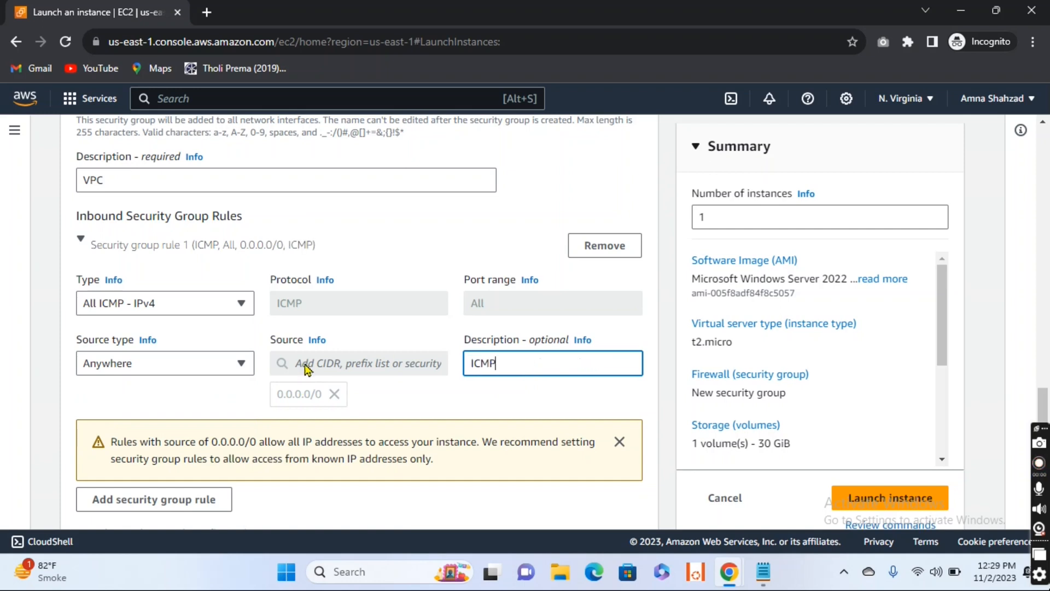
Step: Add a second inbound security group rule of type rdp with source type Anywhere and the description RDP
click(206, 505)
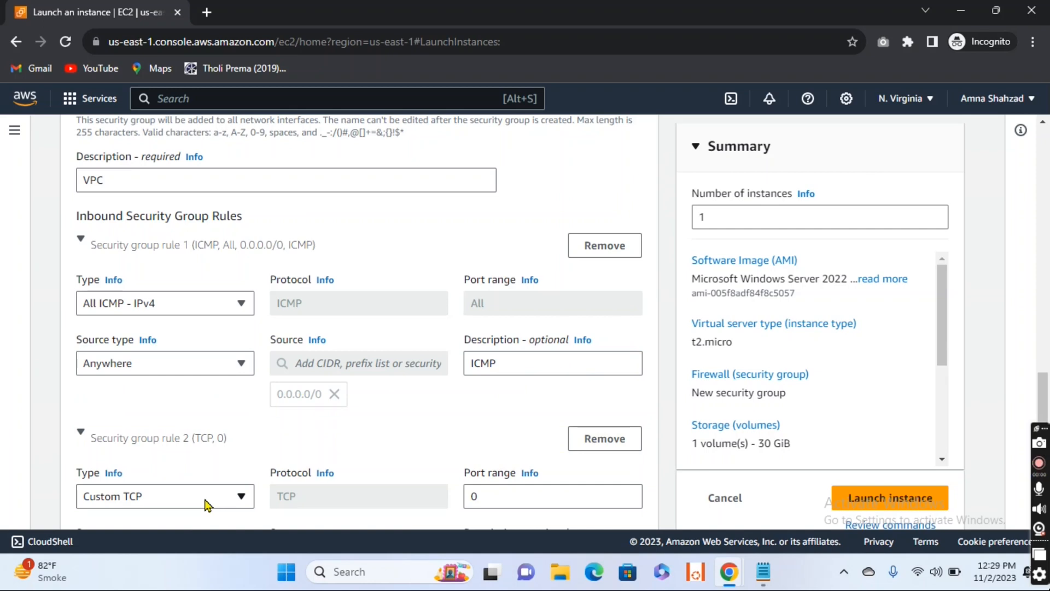
scroll(244, 494, down, 3)
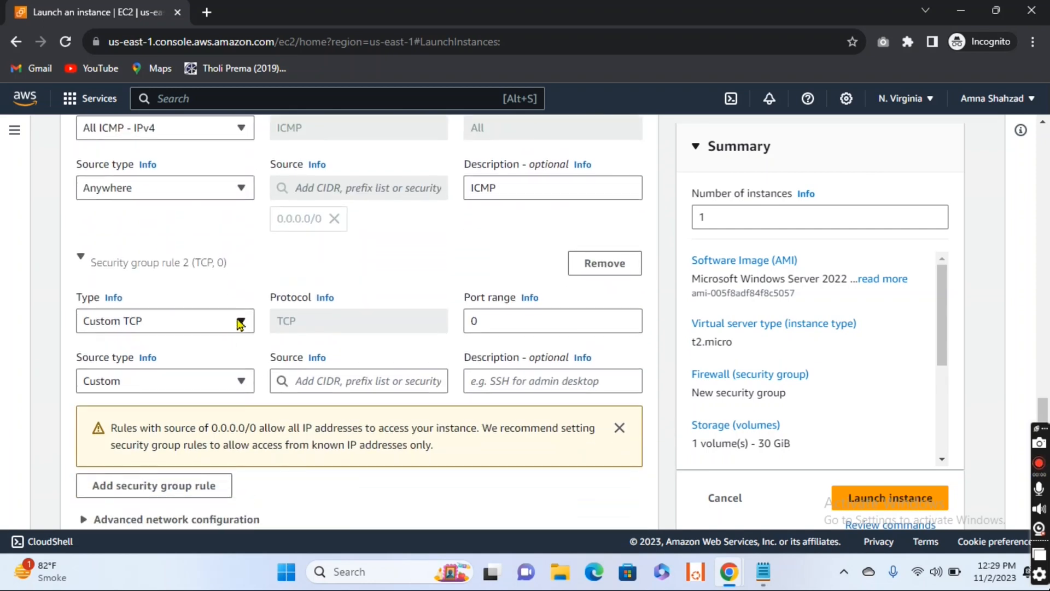
click(240, 322)
text(rdp)
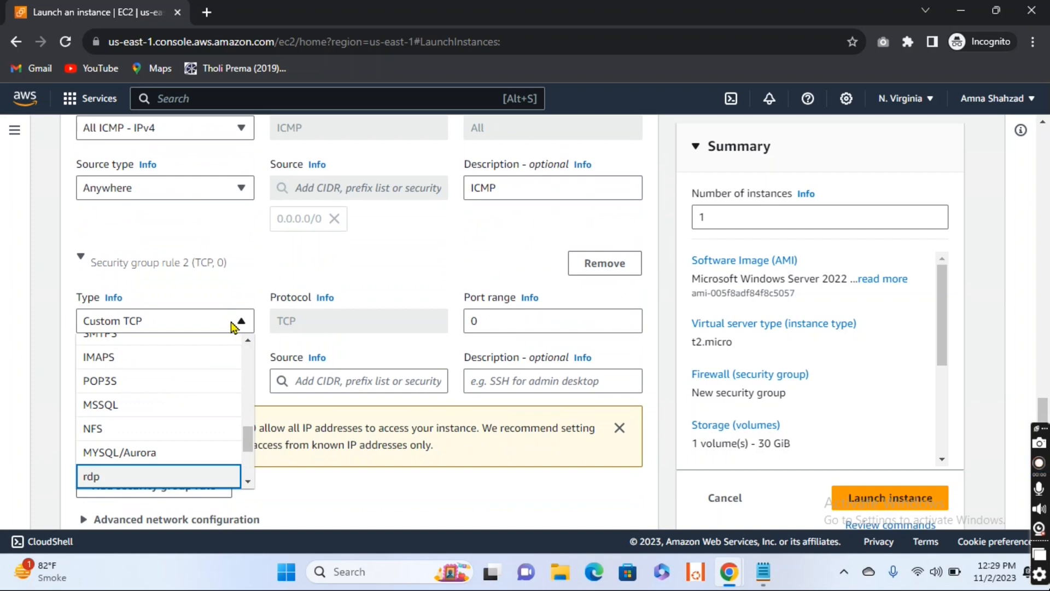
click(114, 478)
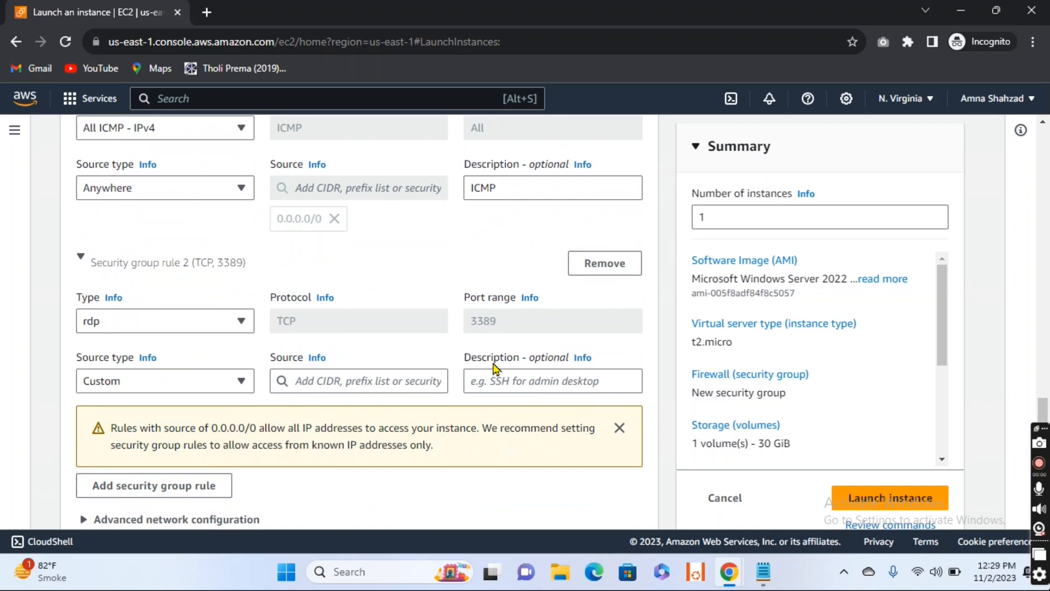
click(498, 388)
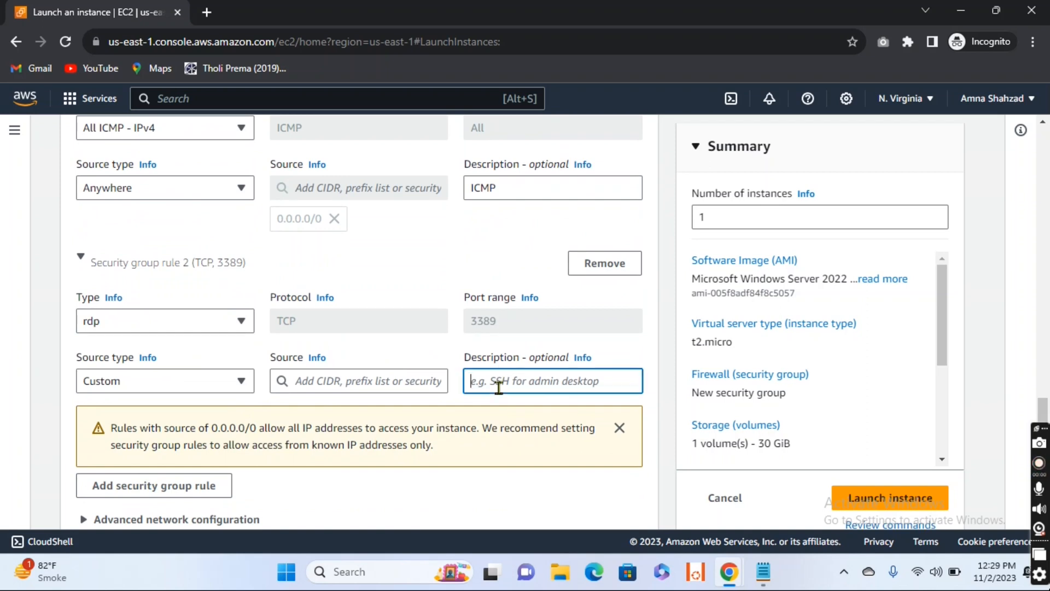
text(RDP)
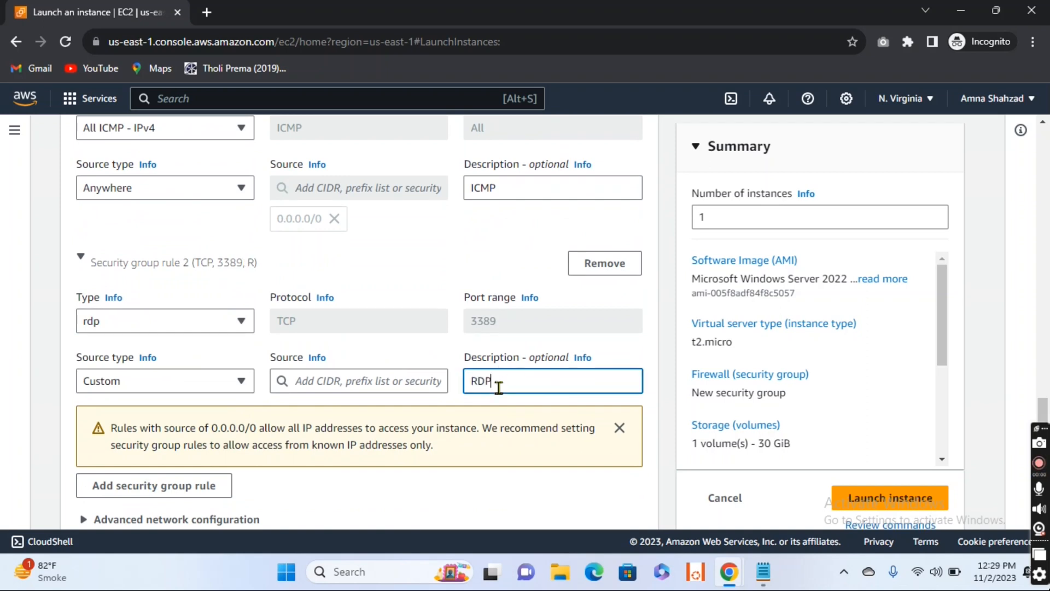
click(241, 381)
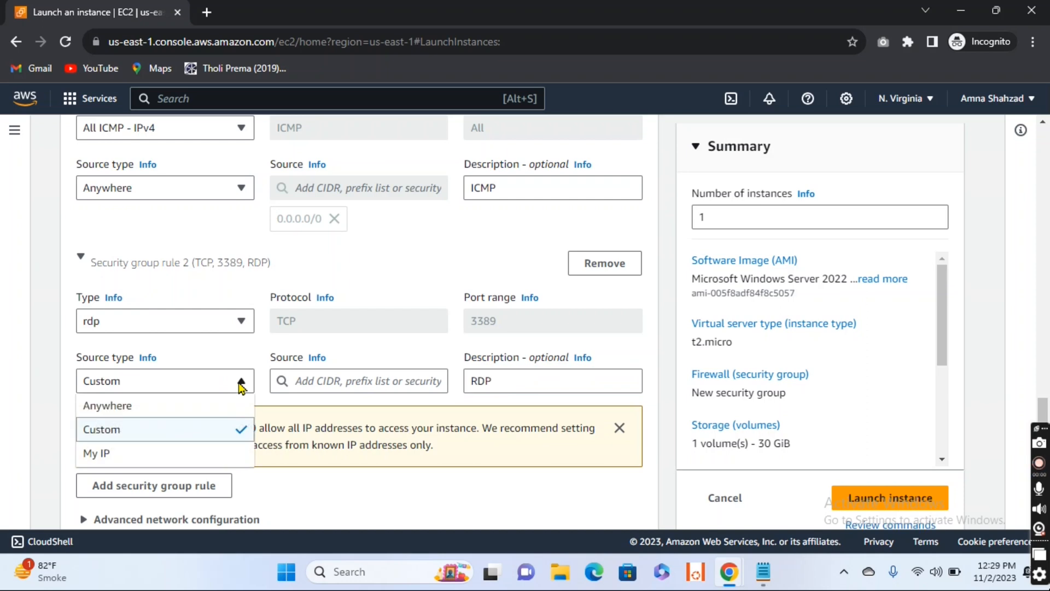
click(192, 407)
Step: Add a third inbound security group rule of type HTTP with source type Anywhere and the description HTTP
scroll(191, 416, down, 1)
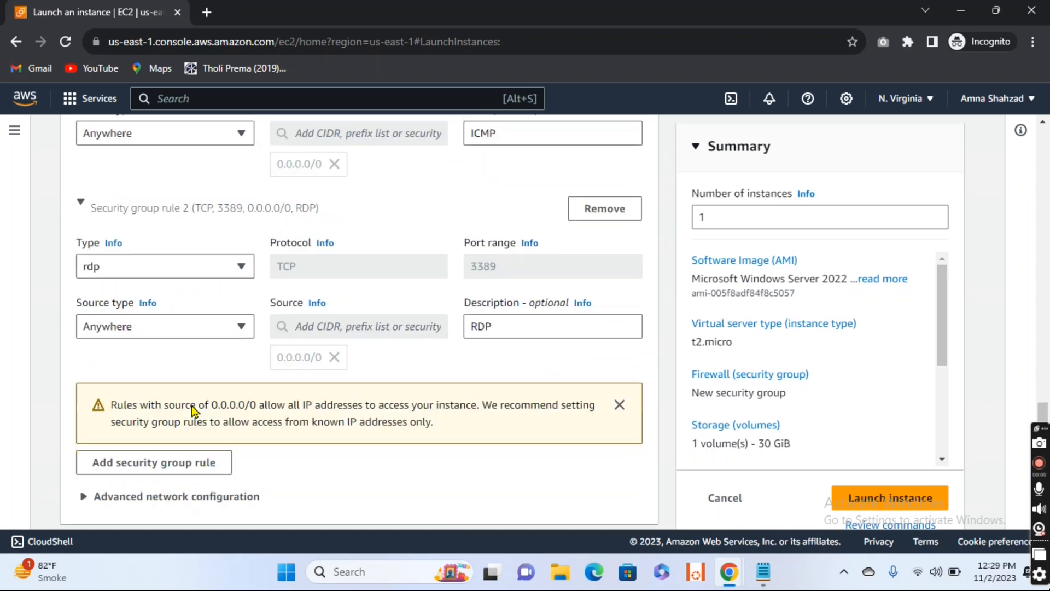
click(171, 442)
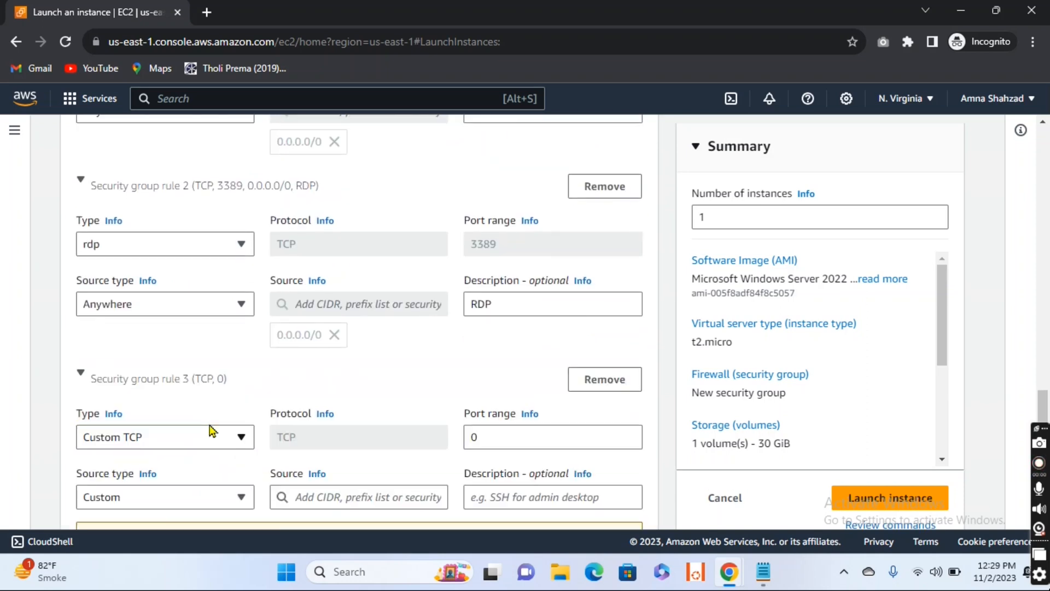
scroll(218, 422, down, 2)
click(241, 304)
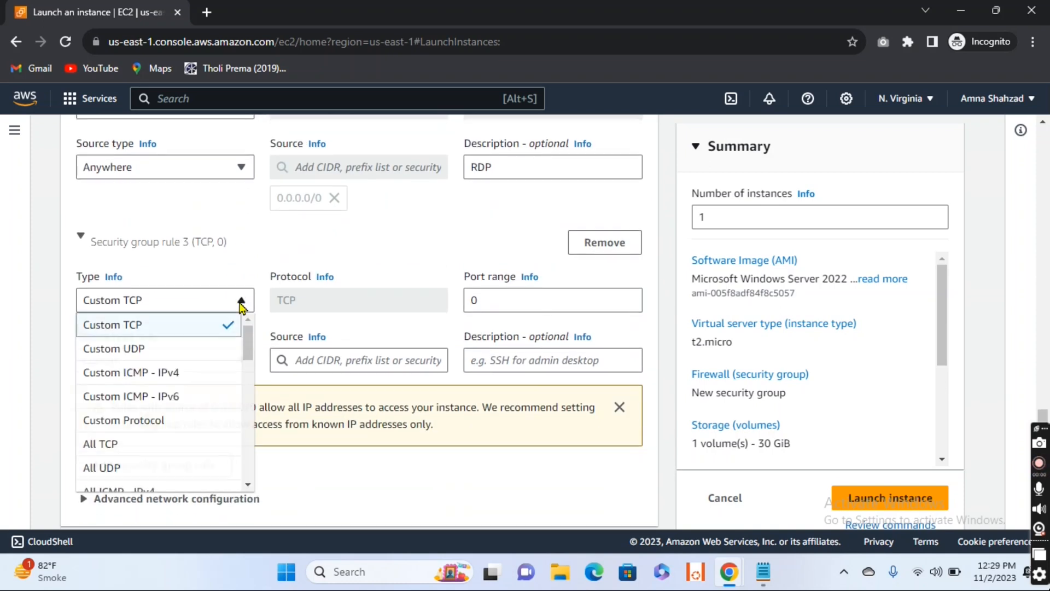
key(h)
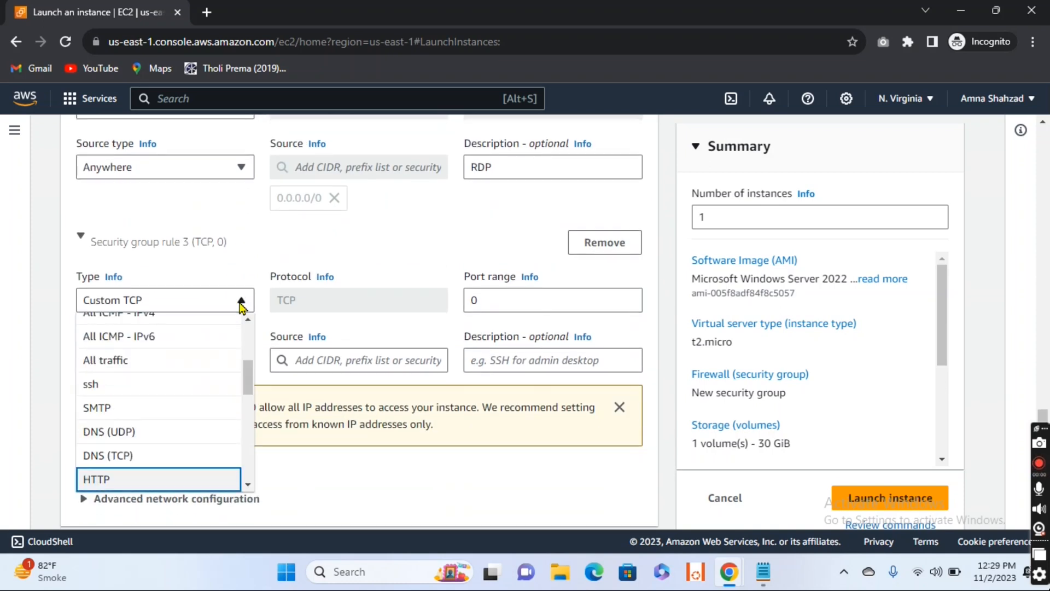
click(116, 483)
click(243, 362)
click(183, 392)
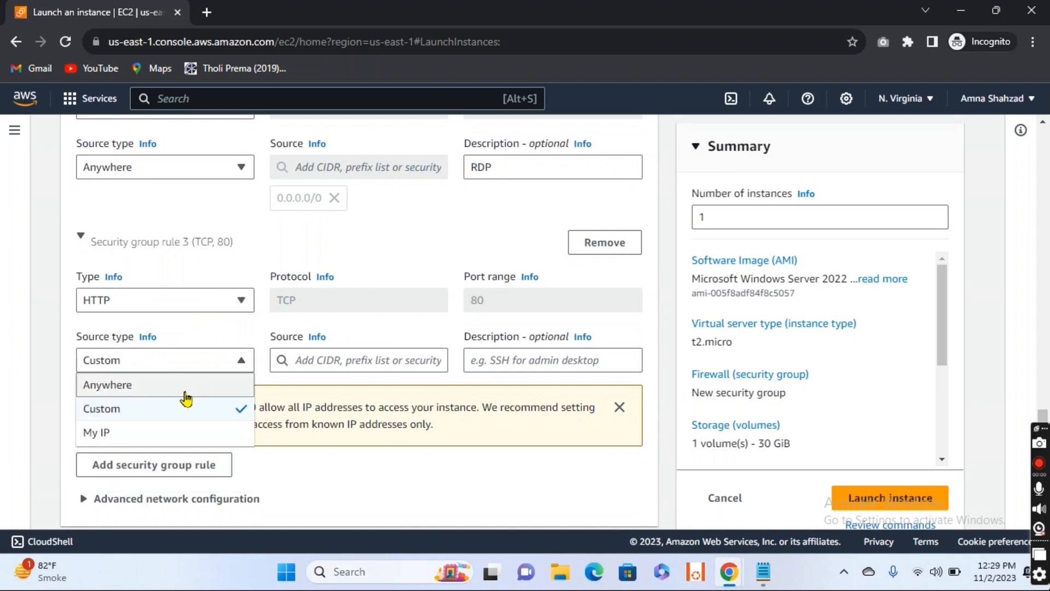
click(518, 359)
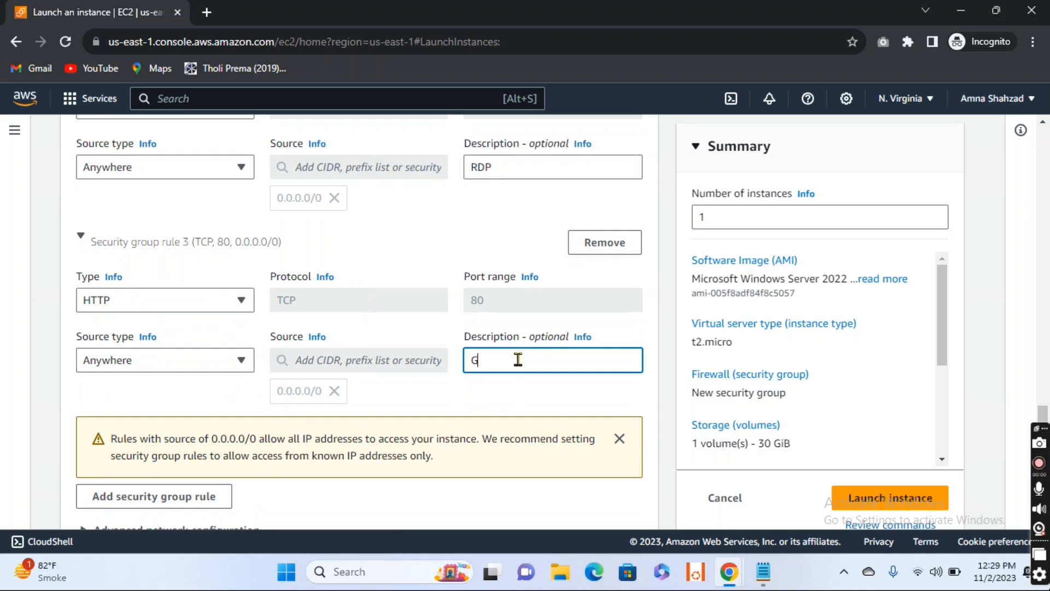
text(HTTP)
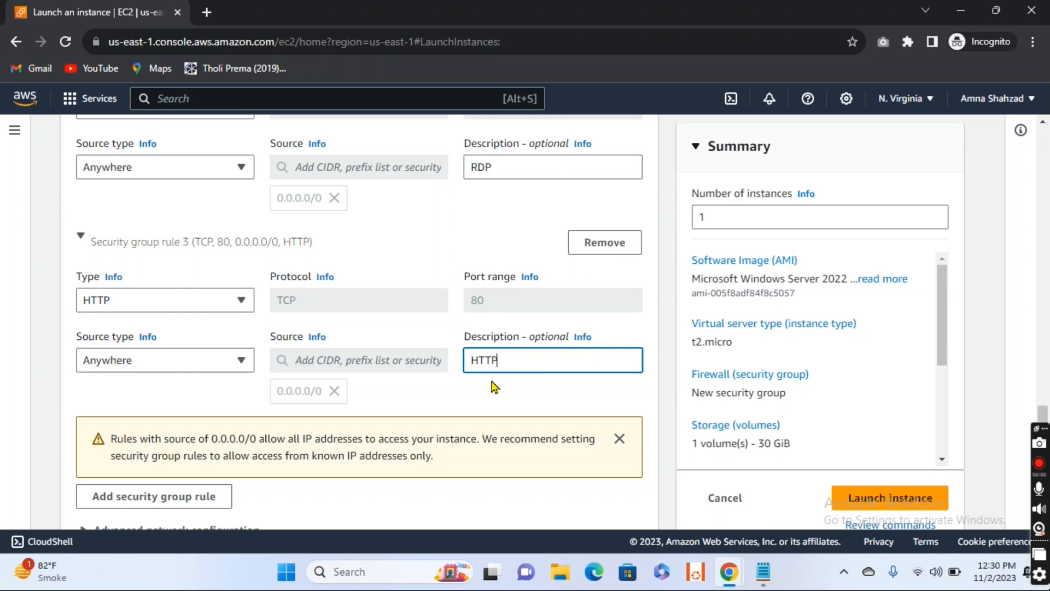
Step: Launch the configured instance, leaving the storage settings at their defaults
scroll(495, 386, down, 5)
scroll(495, 387, down, 3)
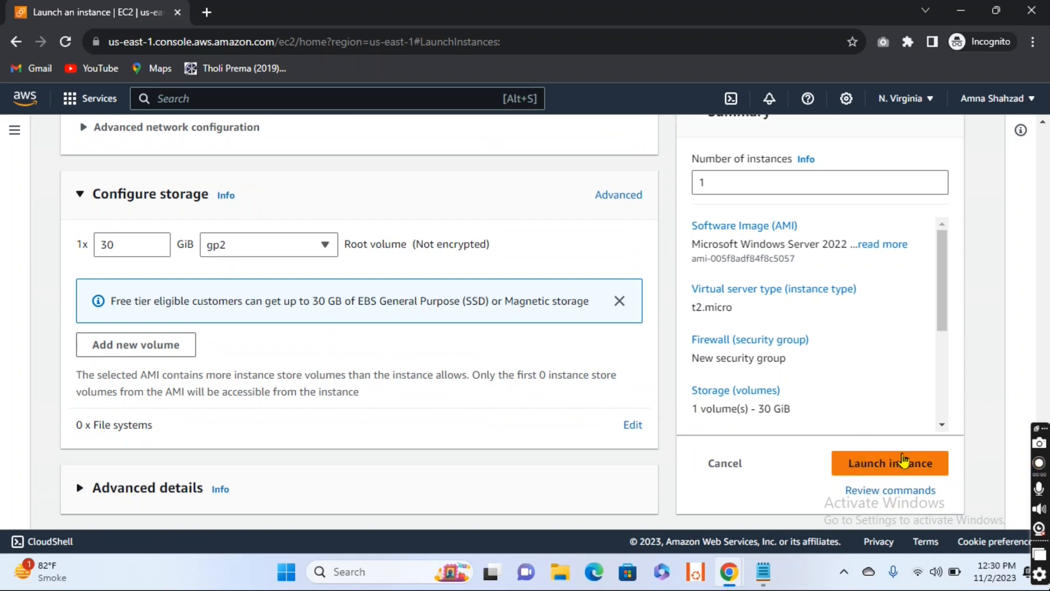
click(903, 460)
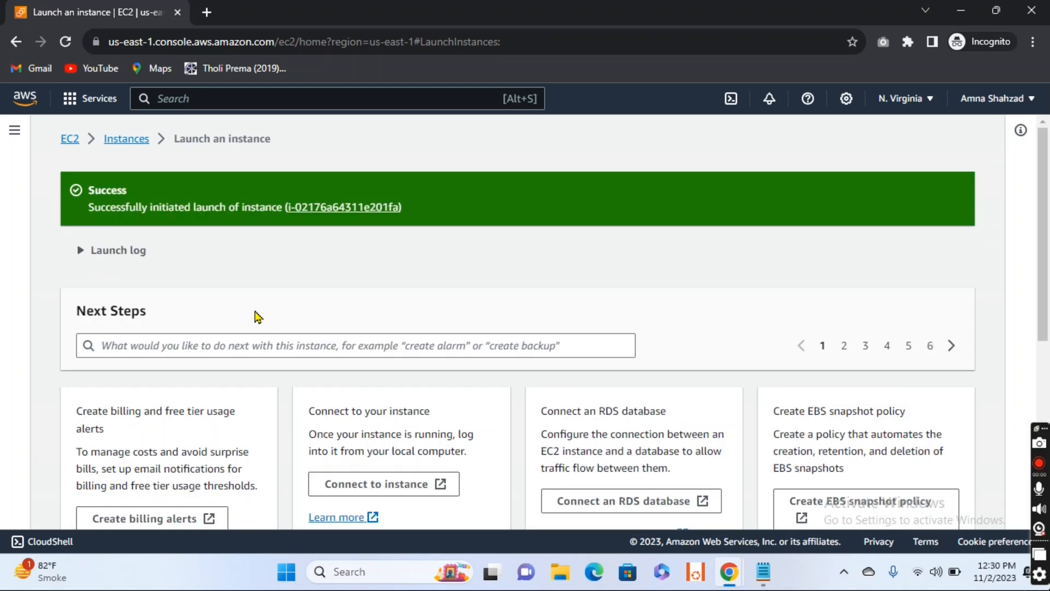
Step: Open the EC2 instances list and refresh it repeatedly to check the state and status check of EC2-1
click(147, 143)
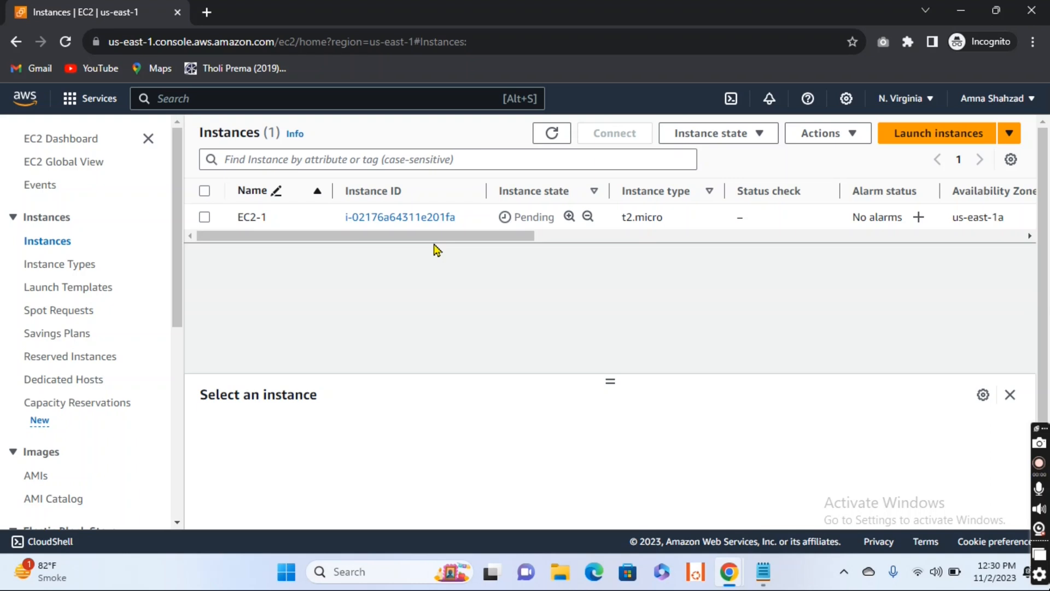
click(552, 134)
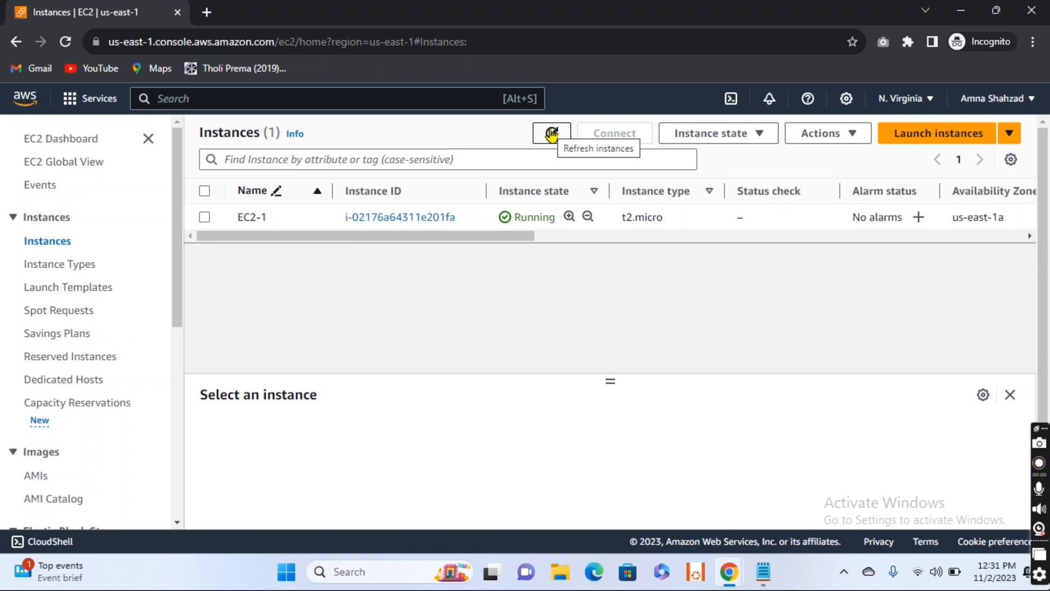
click(551, 134)
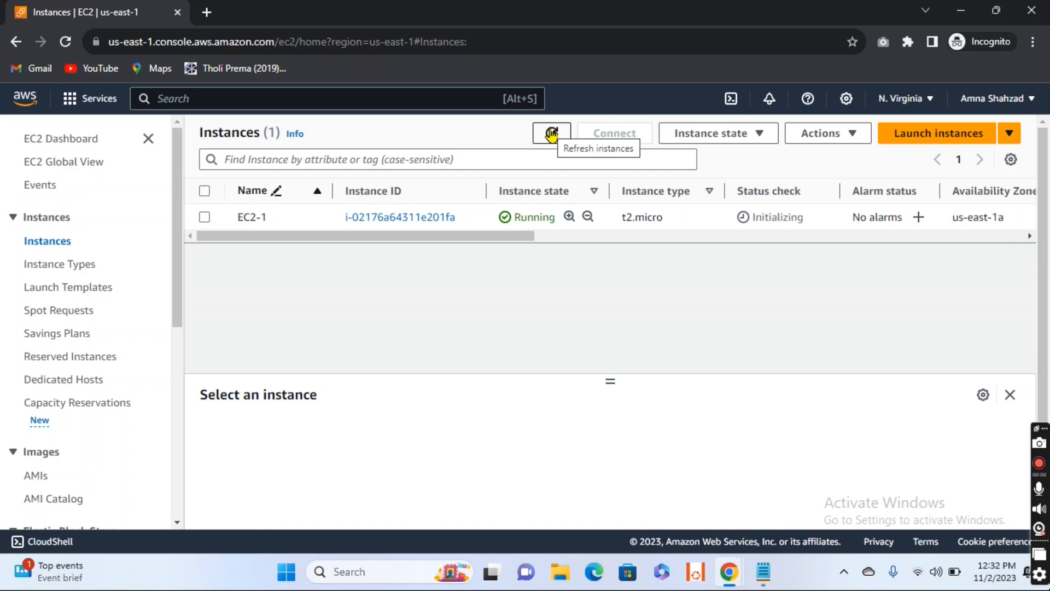
click(551, 133)
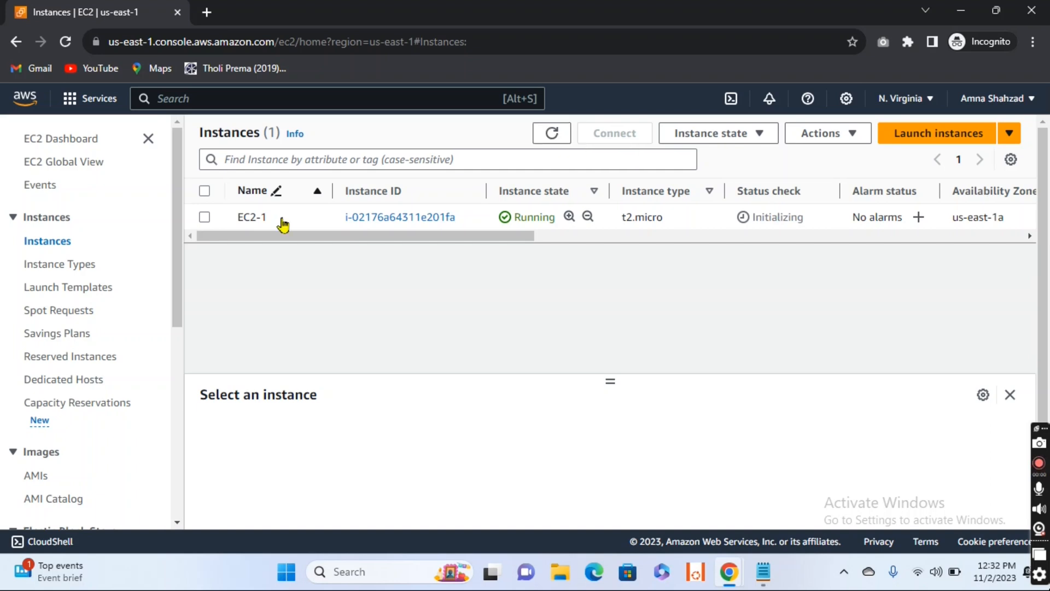
Step: Copy the public IPv4 address of EC2-1 into the untitled Notepad note, start a new line and return to the AWS console
click(204, 217)
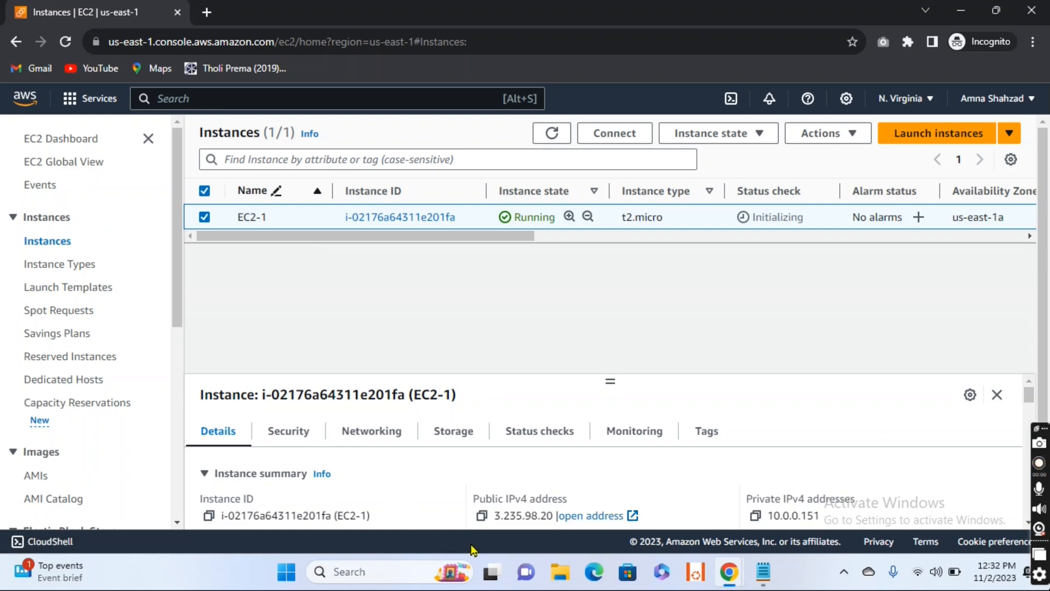
click(482, 516)
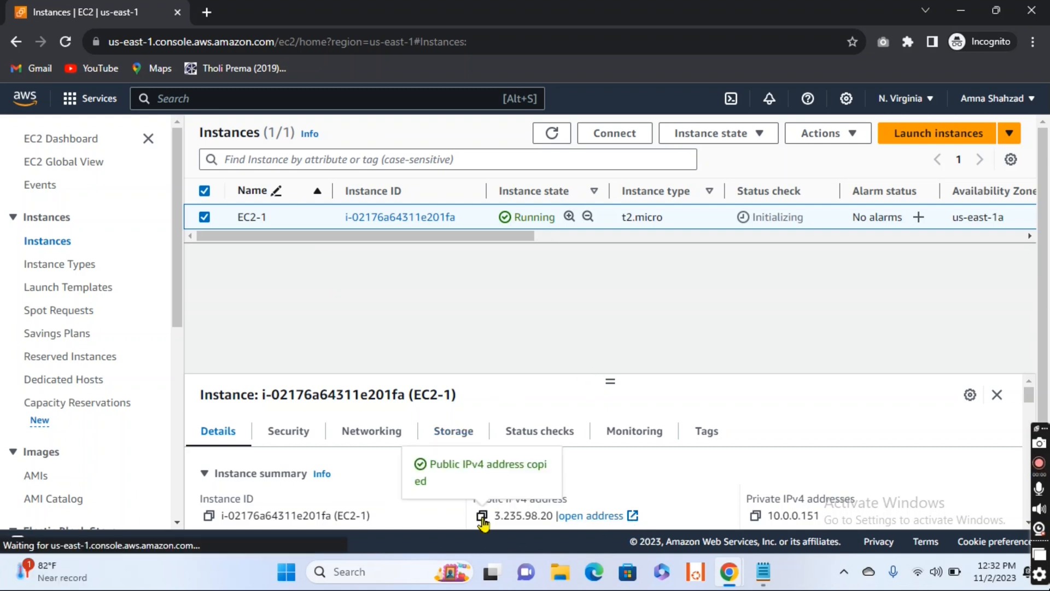
click(763, 572)
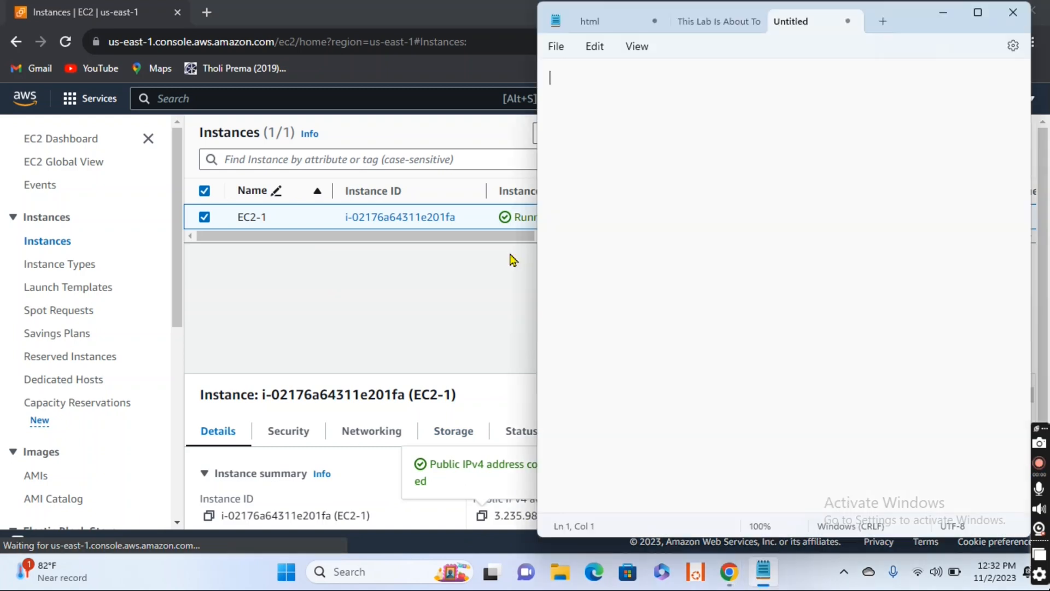
key(ctrl+v)
key(Return)
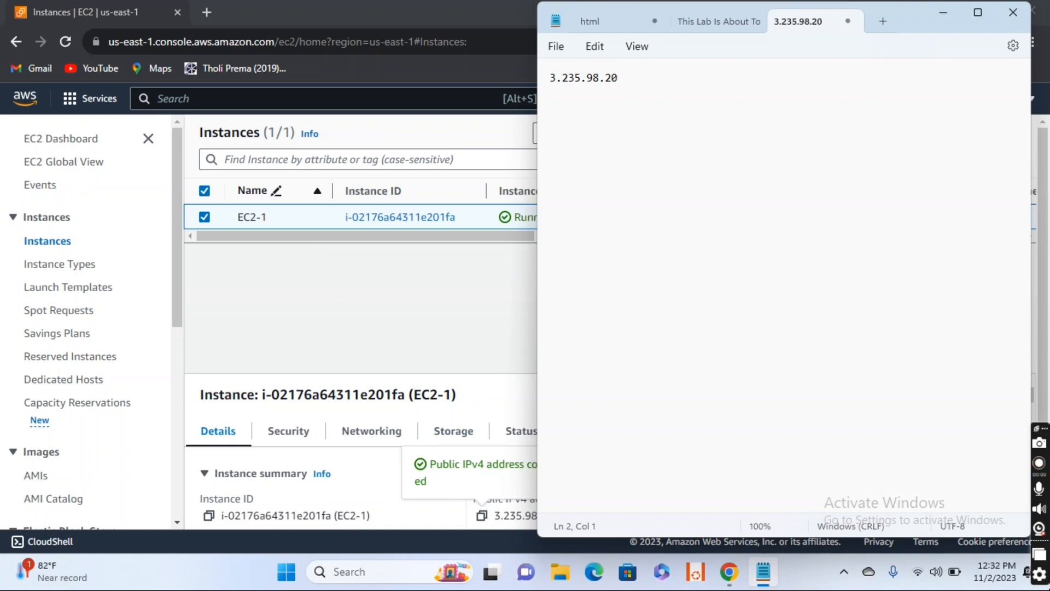
click(939, 14)
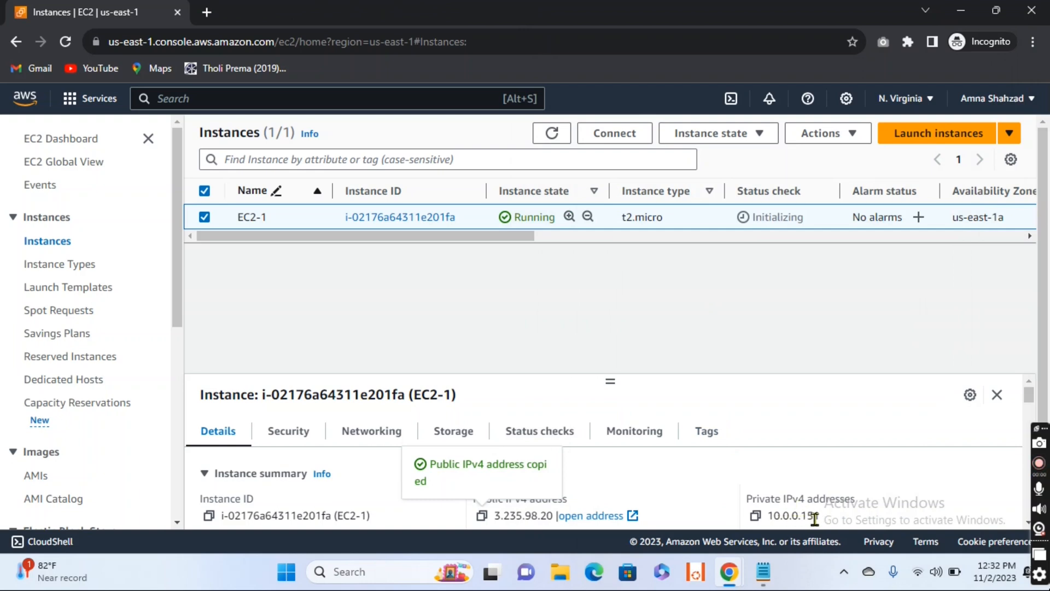
Step: Copy the private IPv4 address of EC2-1 onto the Notepad note's second line, start a new line and return to the AWS console
click(755, 515)
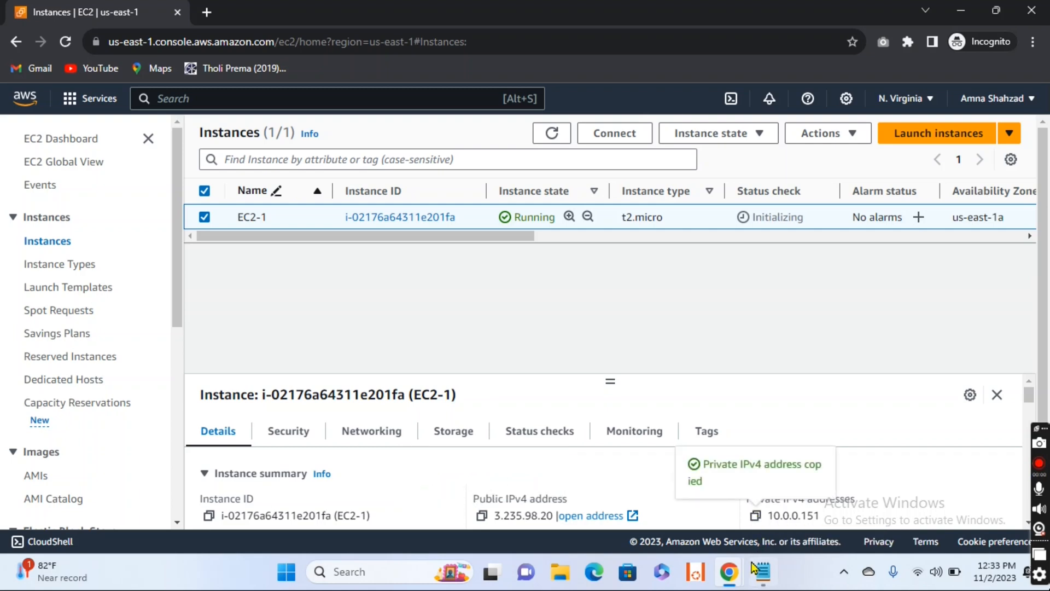
click(764, 573)
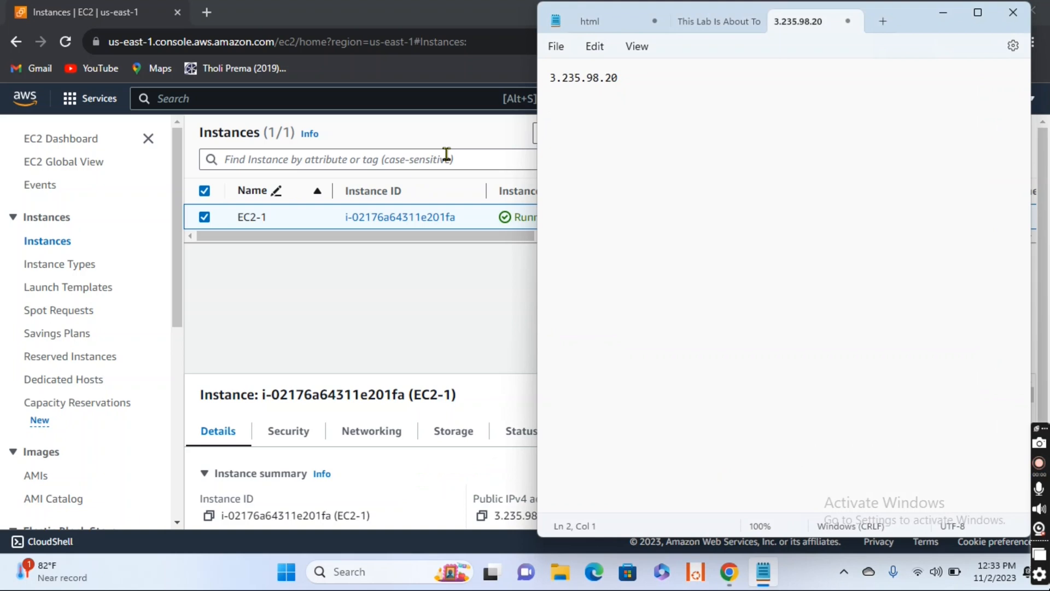
key(Return)
click(406, 293)
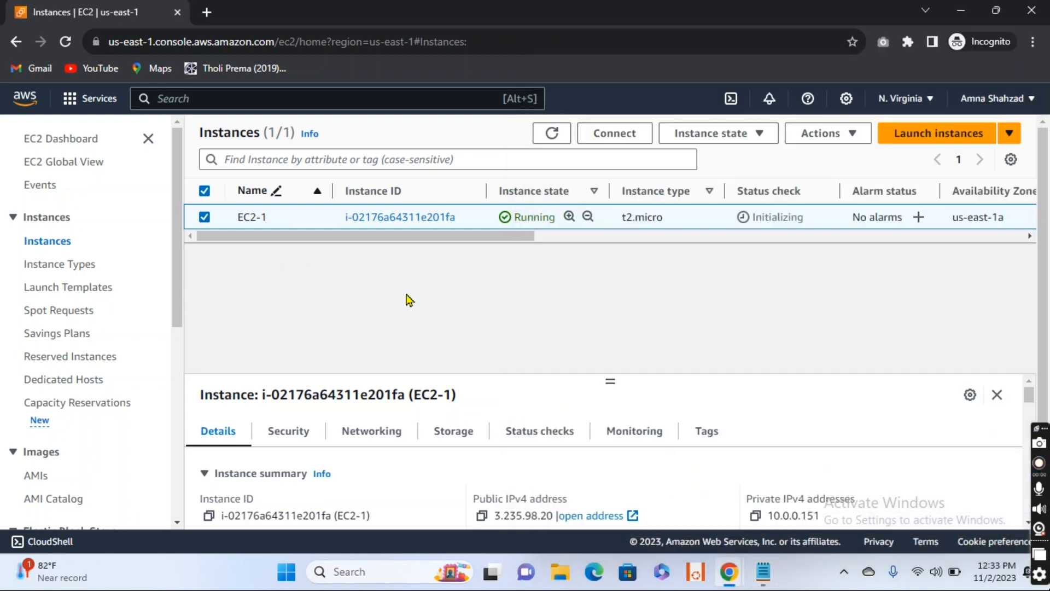
Step: Refresh the EC2 instances list repeatedly to check the status check of EC2-1
click(552, 134)
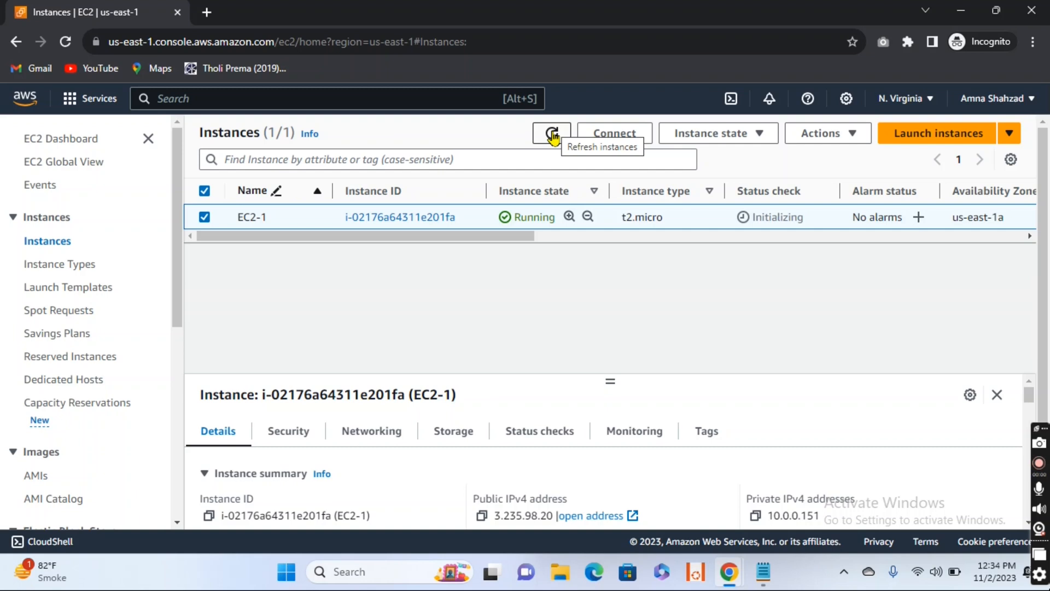
click(552, 134)
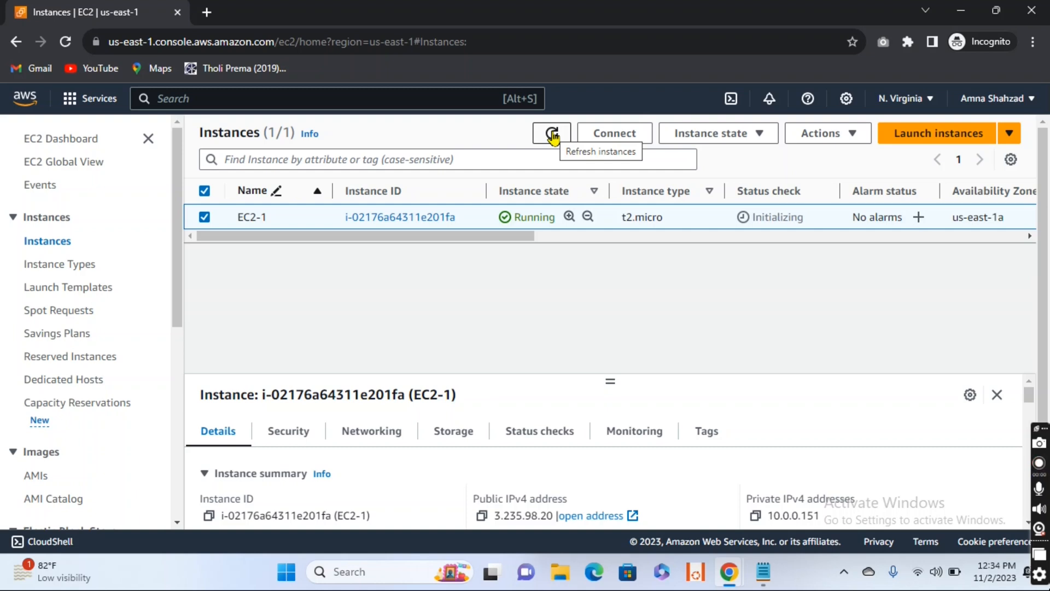
click(552, 134)
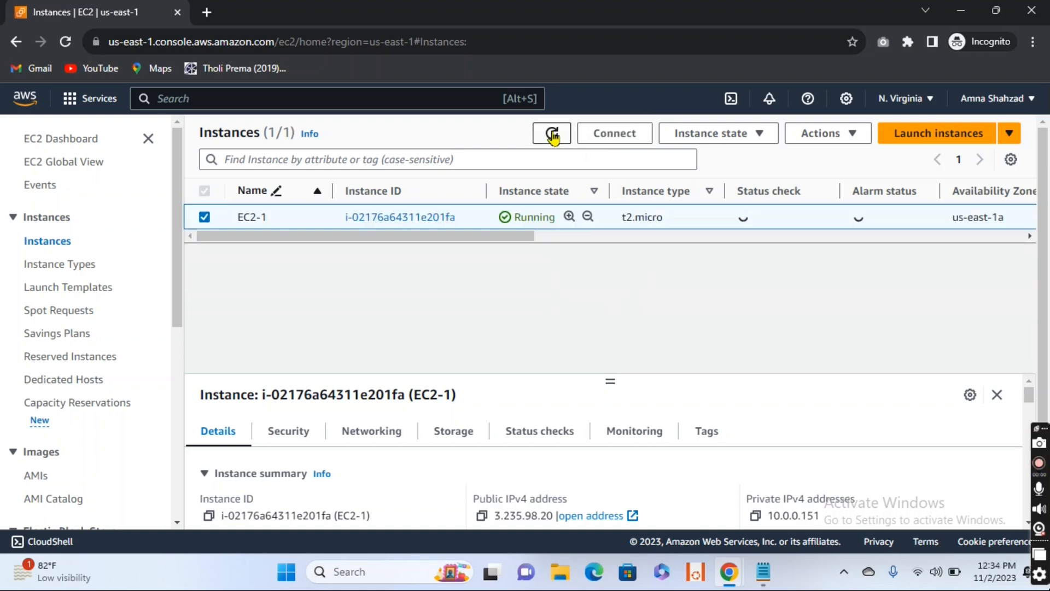
click(552, 134)
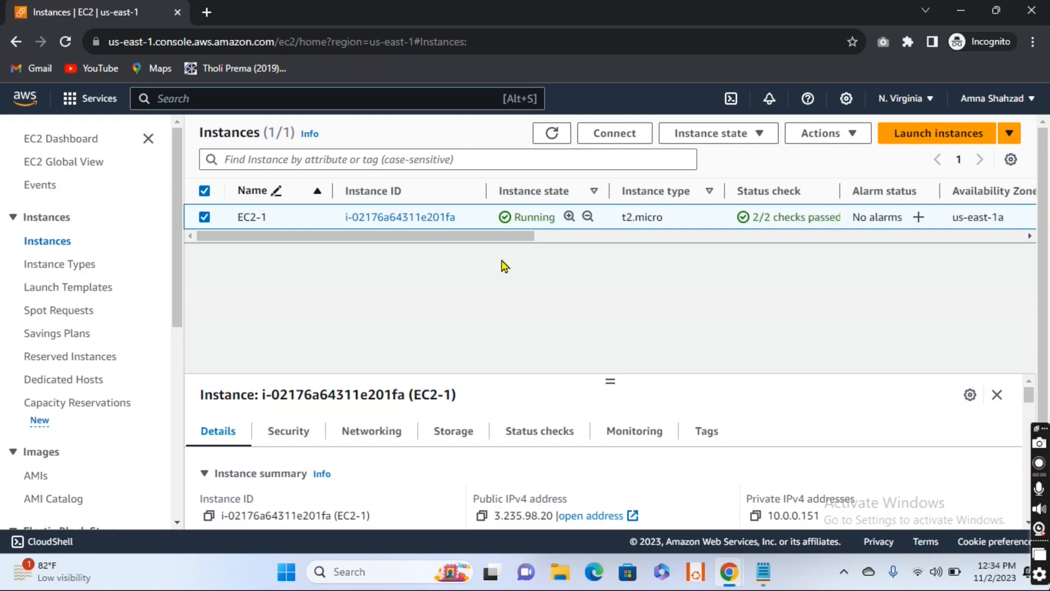
Step: Open the RDP client connection options for EC2-1 and save its remote desktop file as EC2-1 in the Downloads folder
click(205, 218)
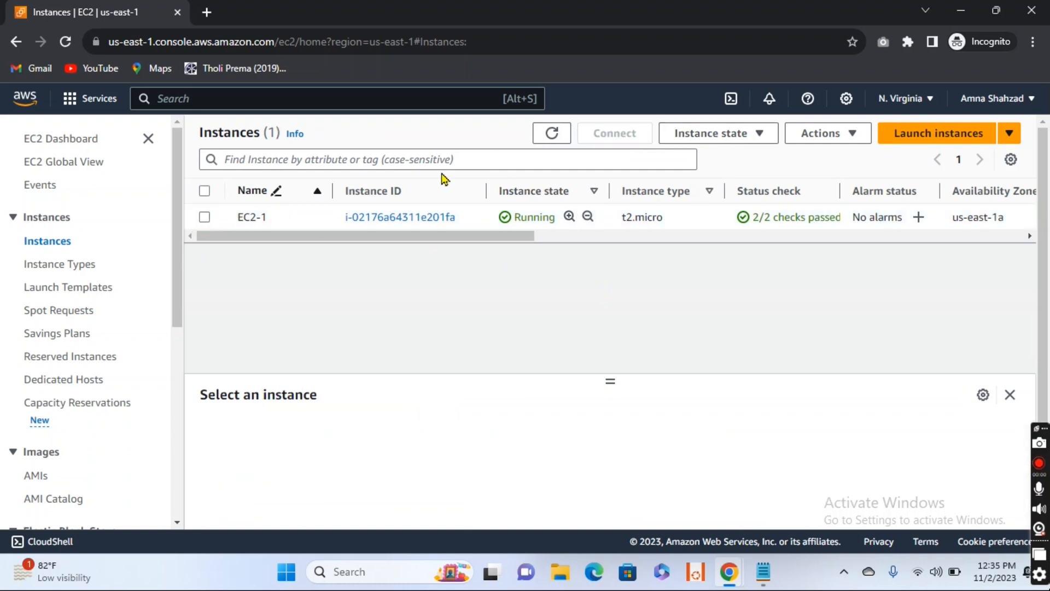
click(204, 219)
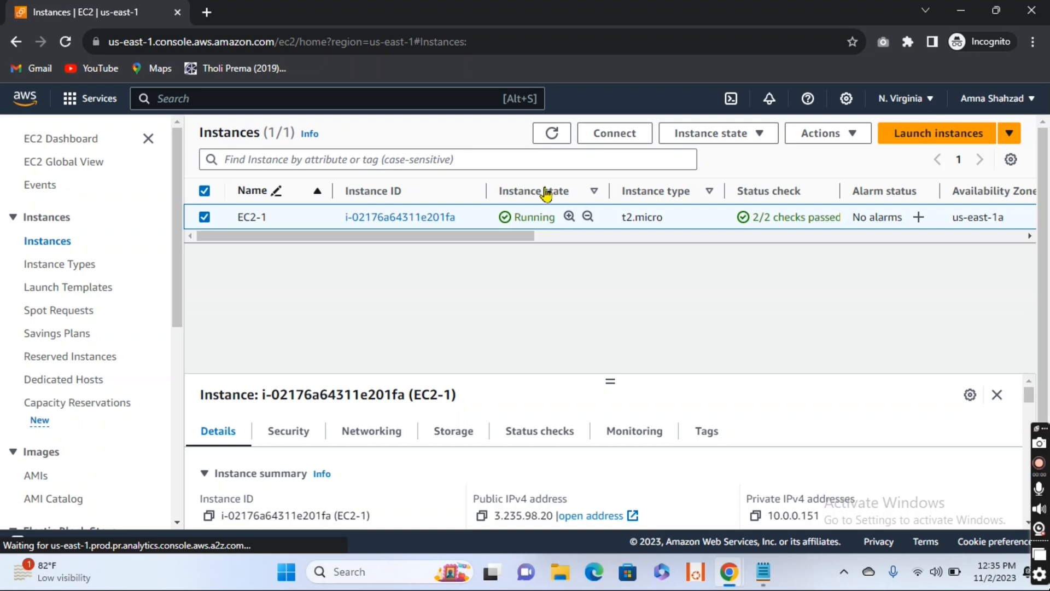
click(644, 136)
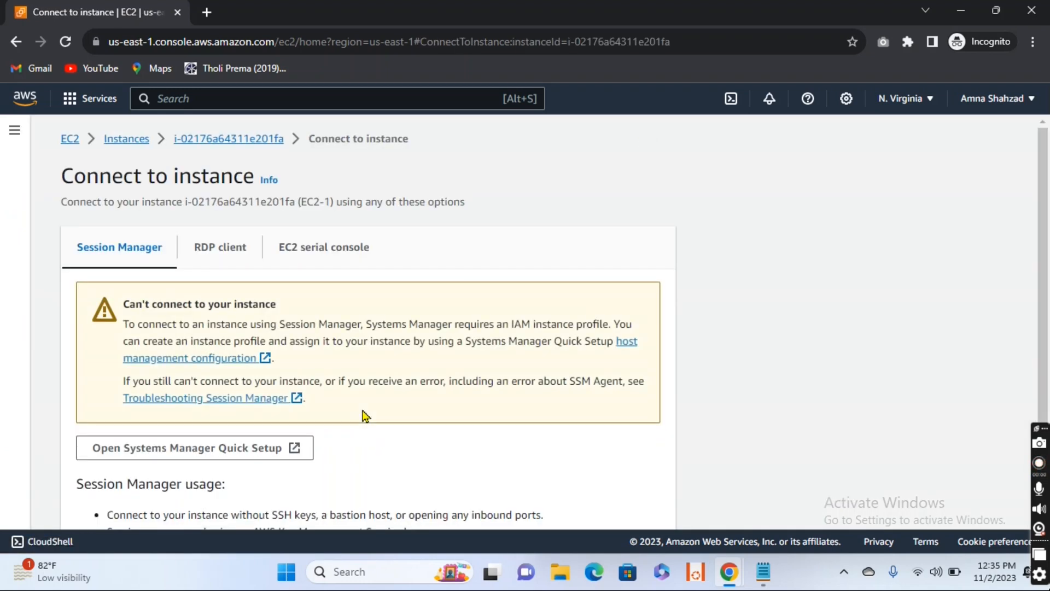
scroll(363, 414, down, 2)
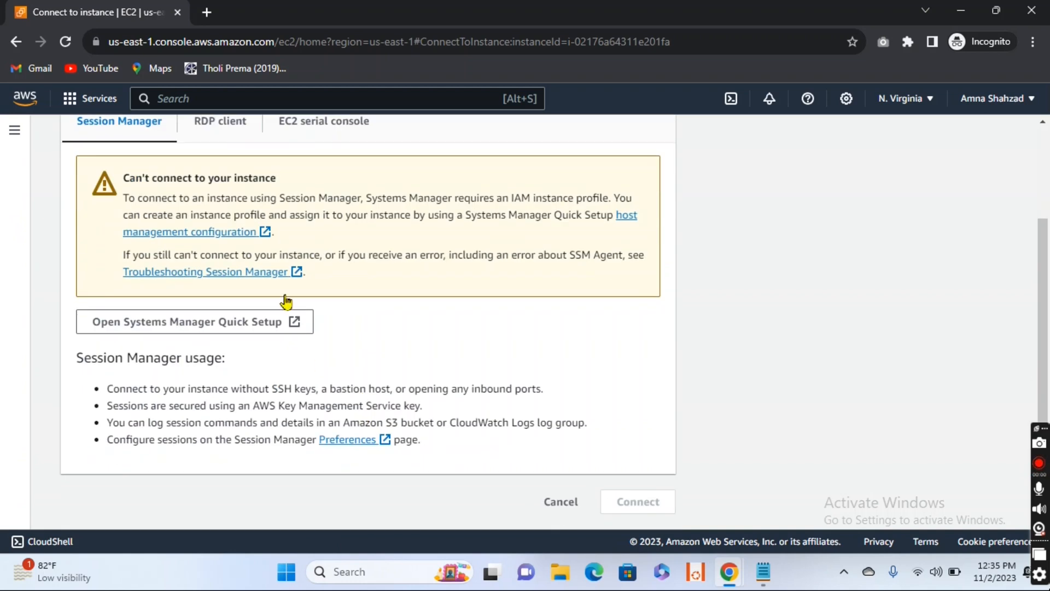
click(225, 131)
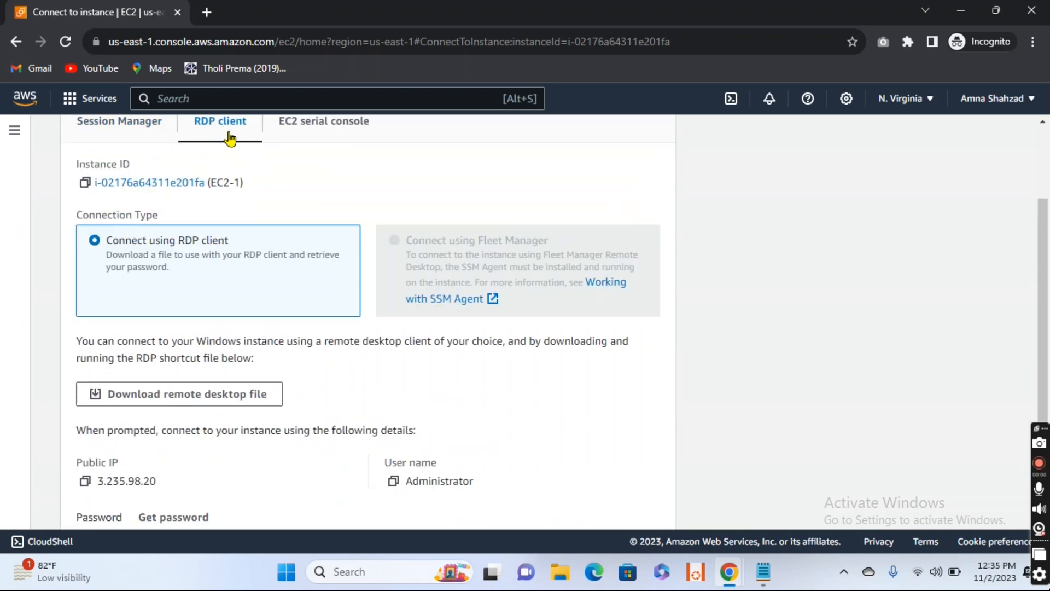
click(205, 393)
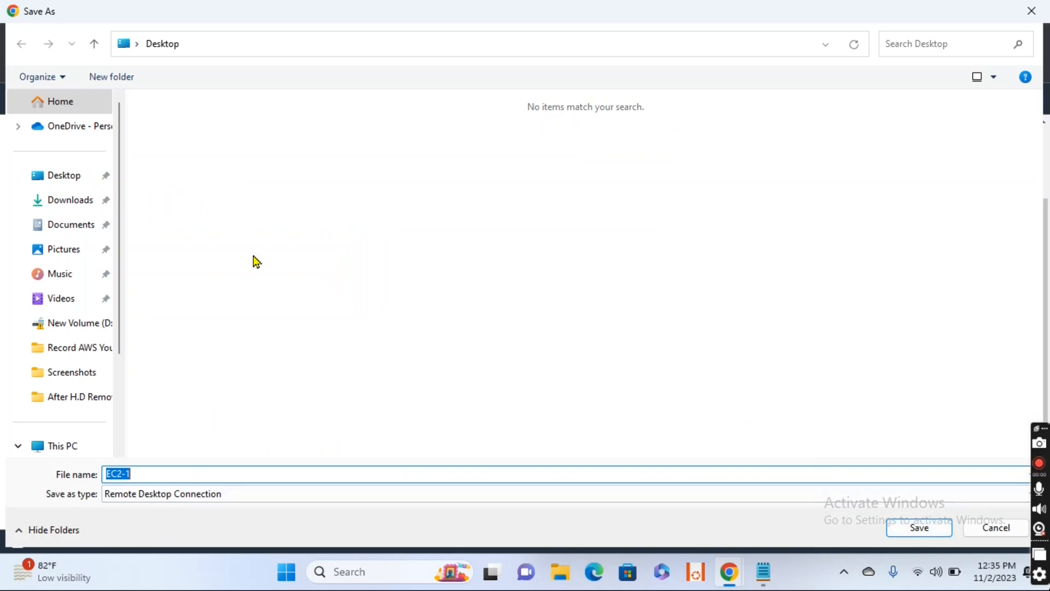
click(64, 202)
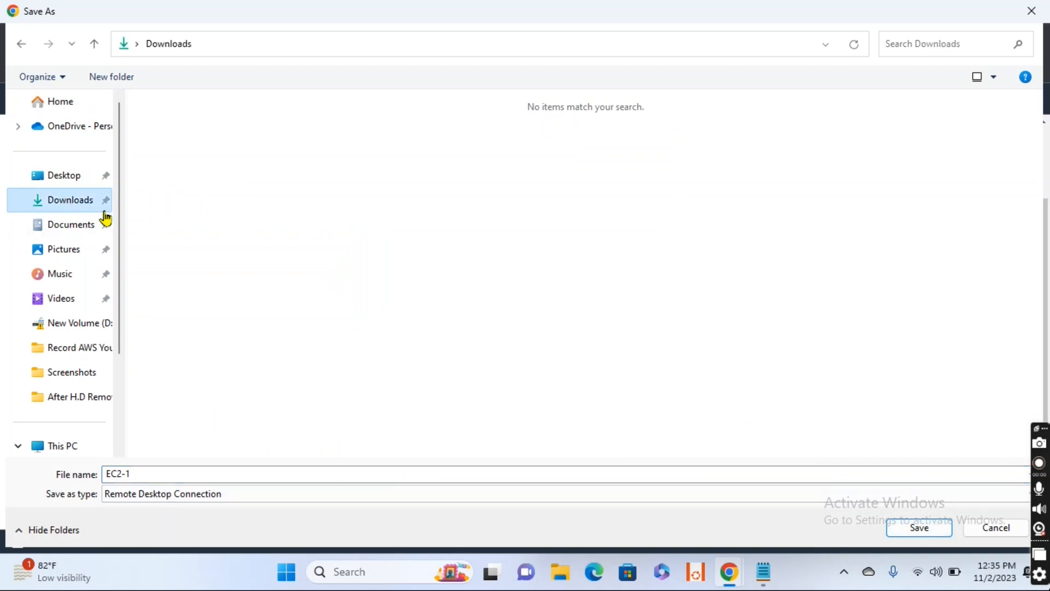
click(913, 529)
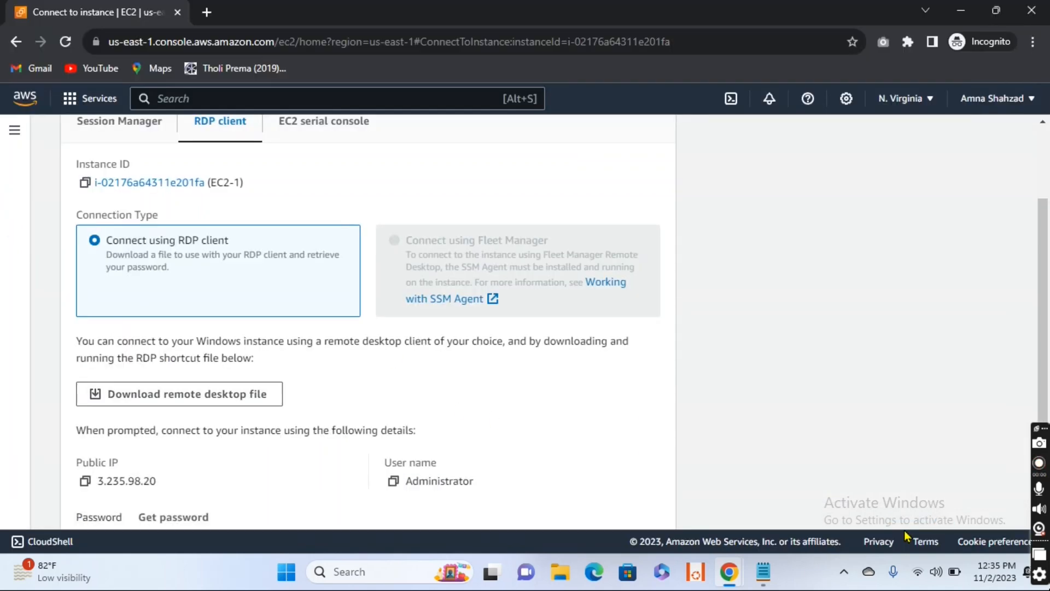
Step: Retrieve the Windows administrator password of EC2-1 by uploading the private key file EC2-Keypair.pem and decrypting it
scroll(254, 401, down, 3)
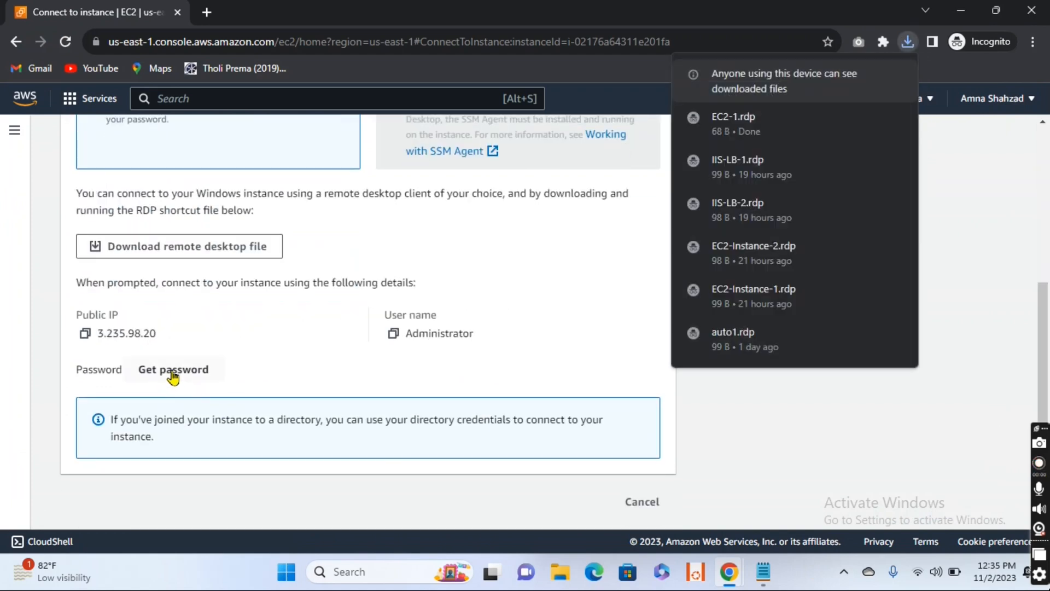
click(173, 370)
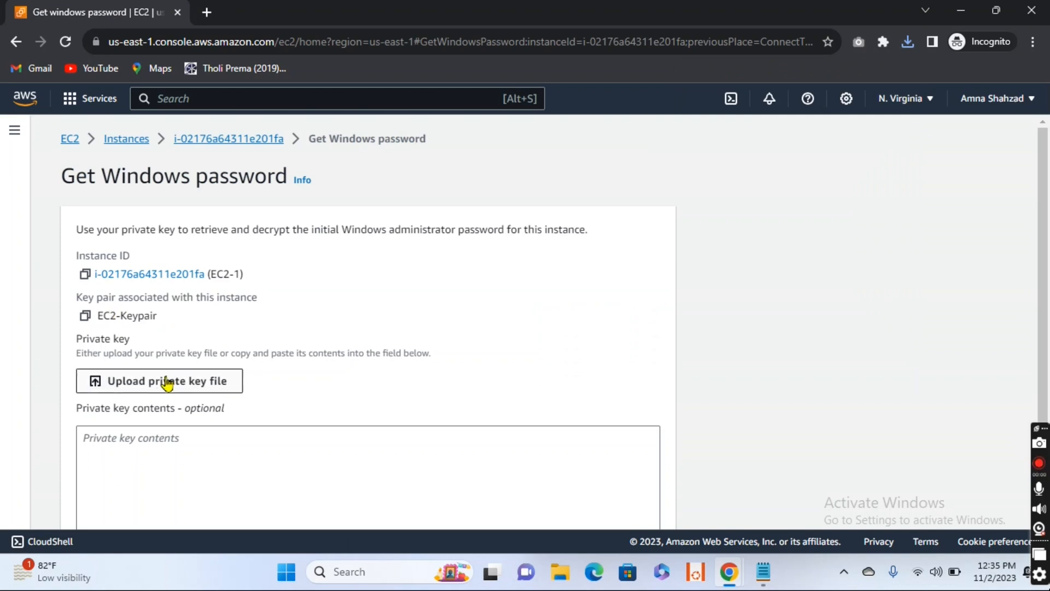
click(162, 383)
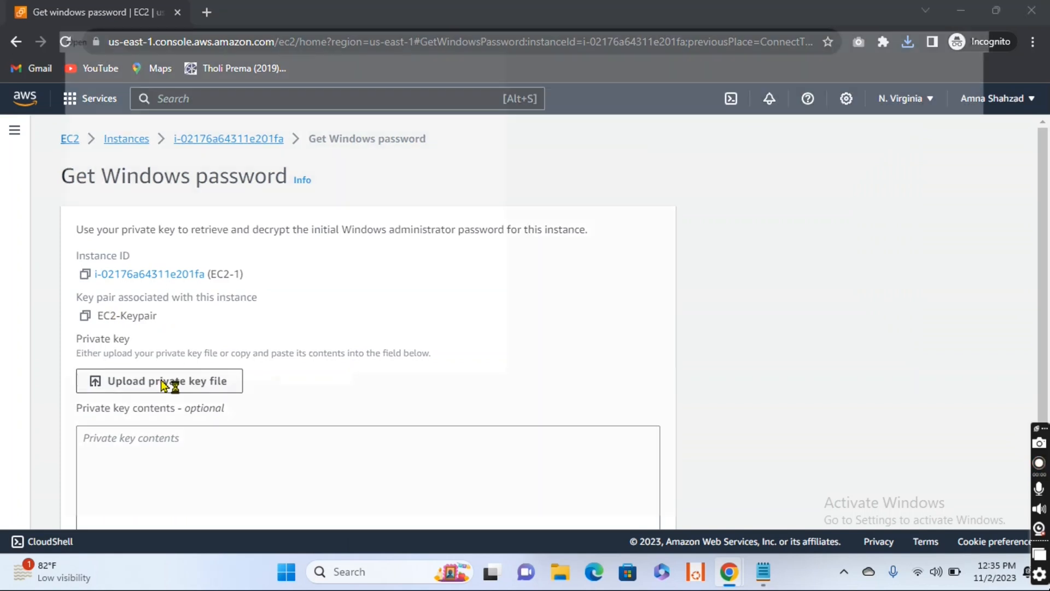
click(162, 214)
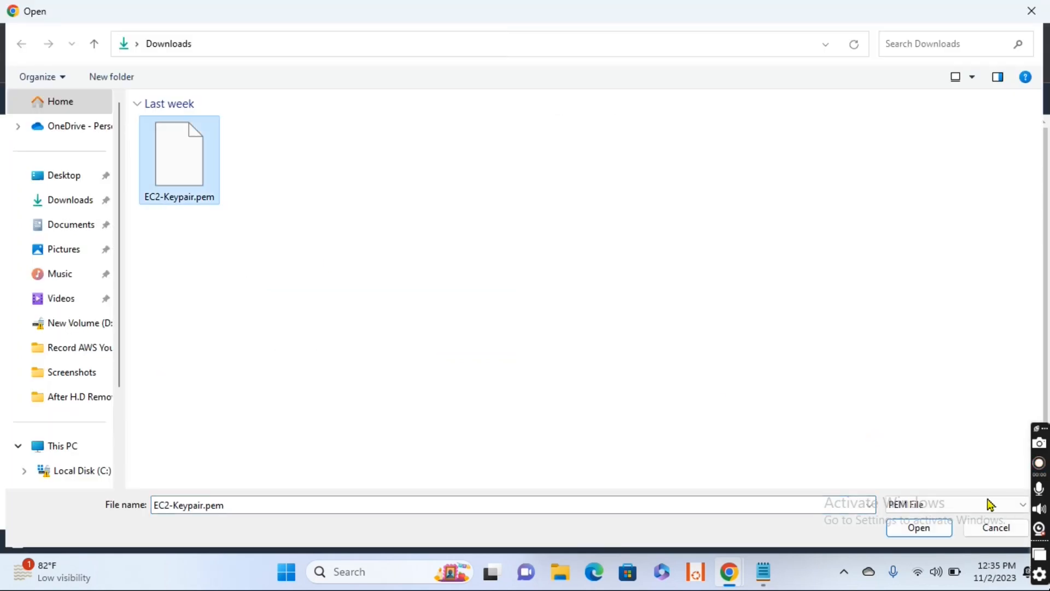
click(926, 528)
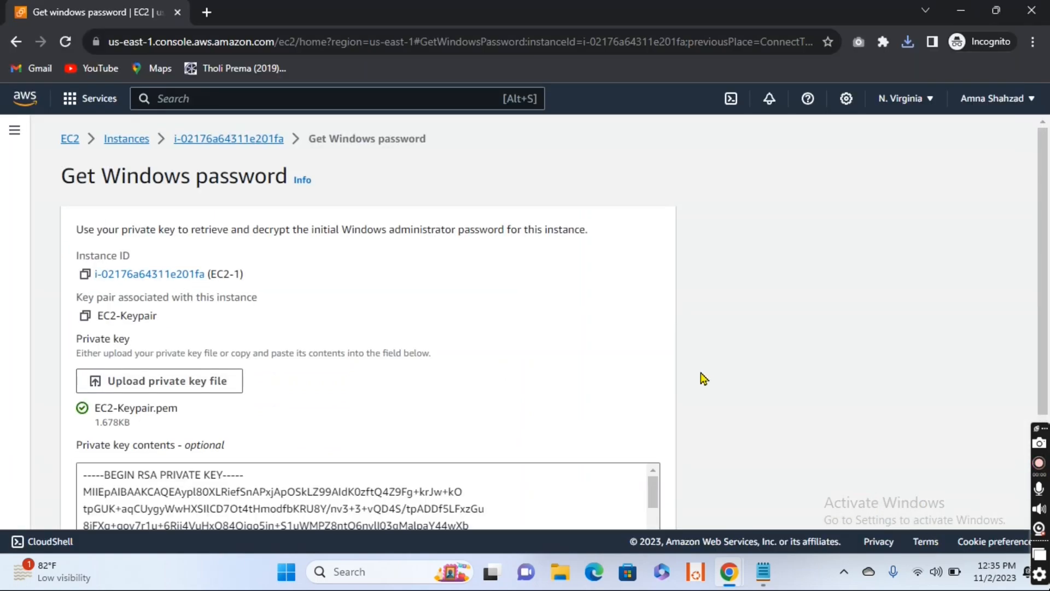
scroll(704, 378, down, 3)
click(595, 509)
scroll(309, 344, down, 3)
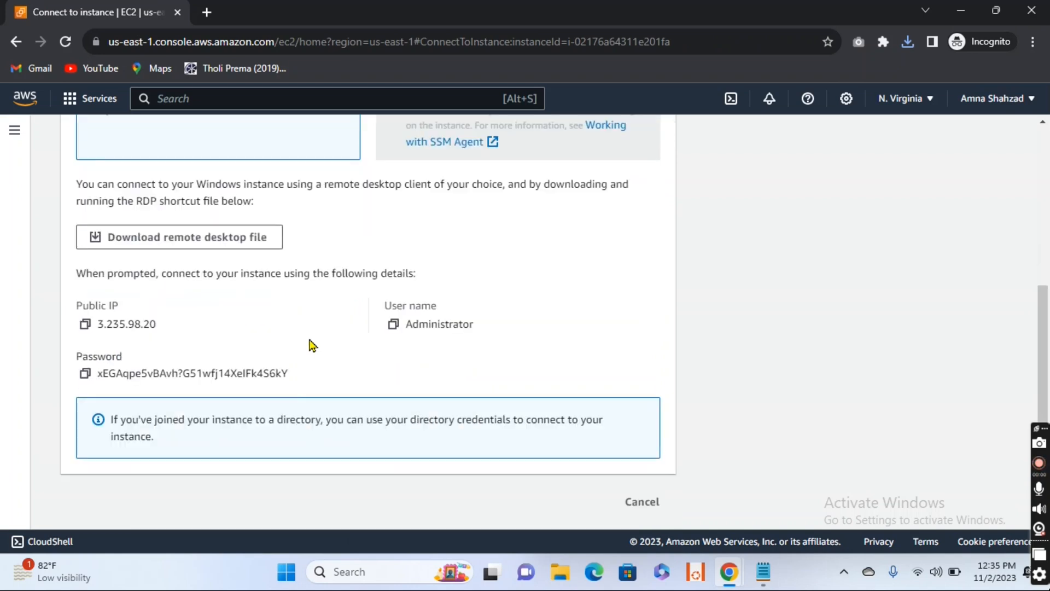
Step: Copy the administrator password into the Notepad note below the IP addresses, start a new line and minimize Notepad
click(86, 379)
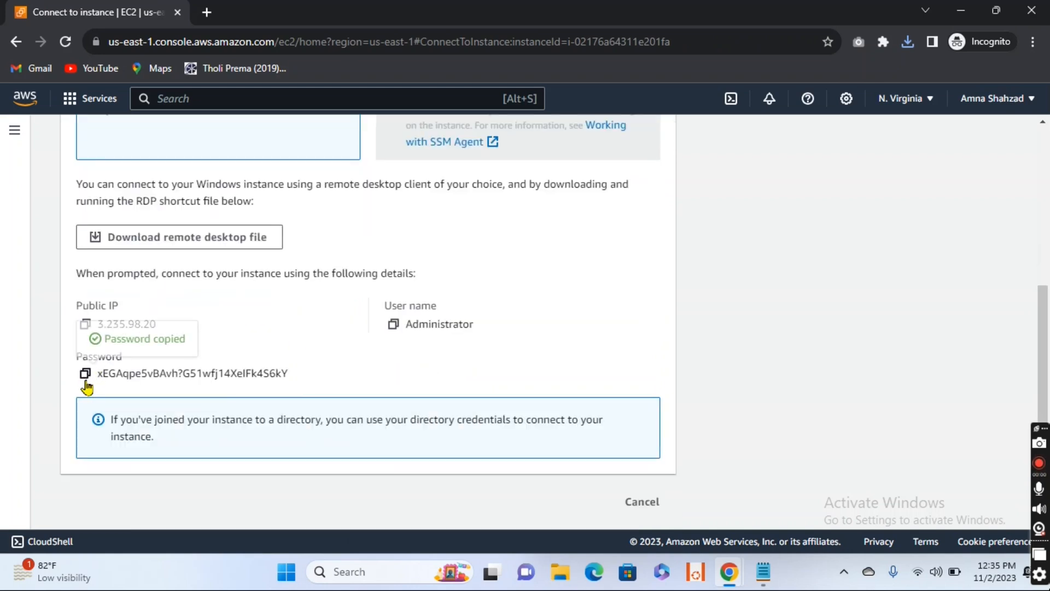
mouse_move(766, 575)
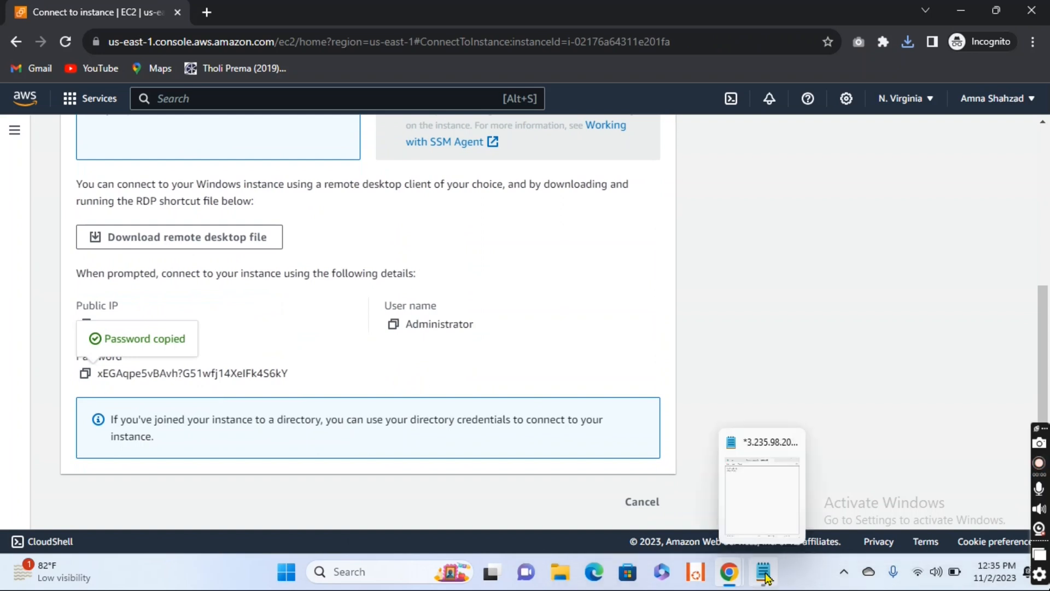
click(764, 498)
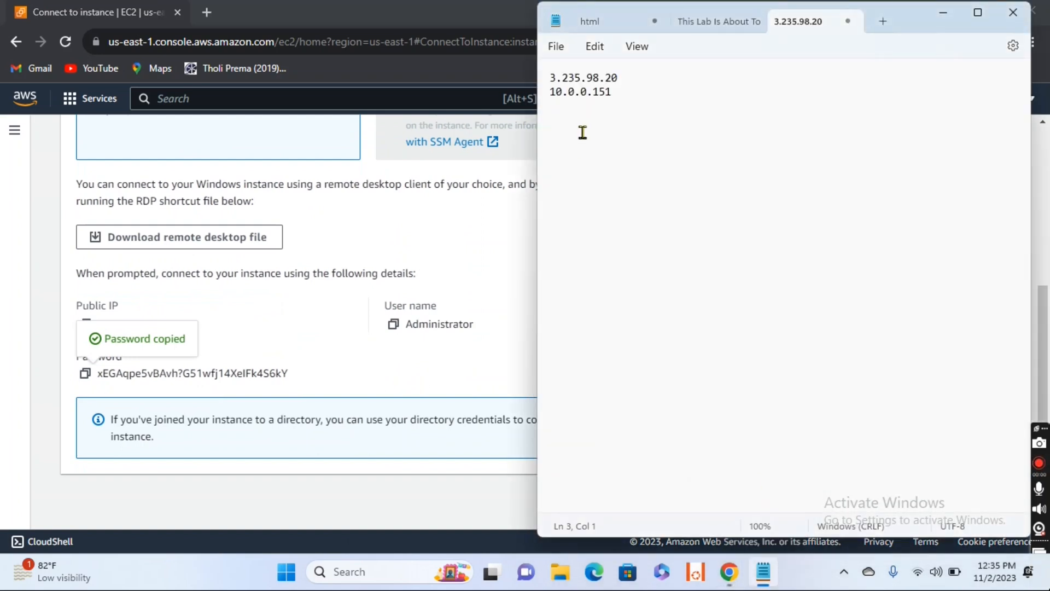
key(ctrl+v)
key(Return)
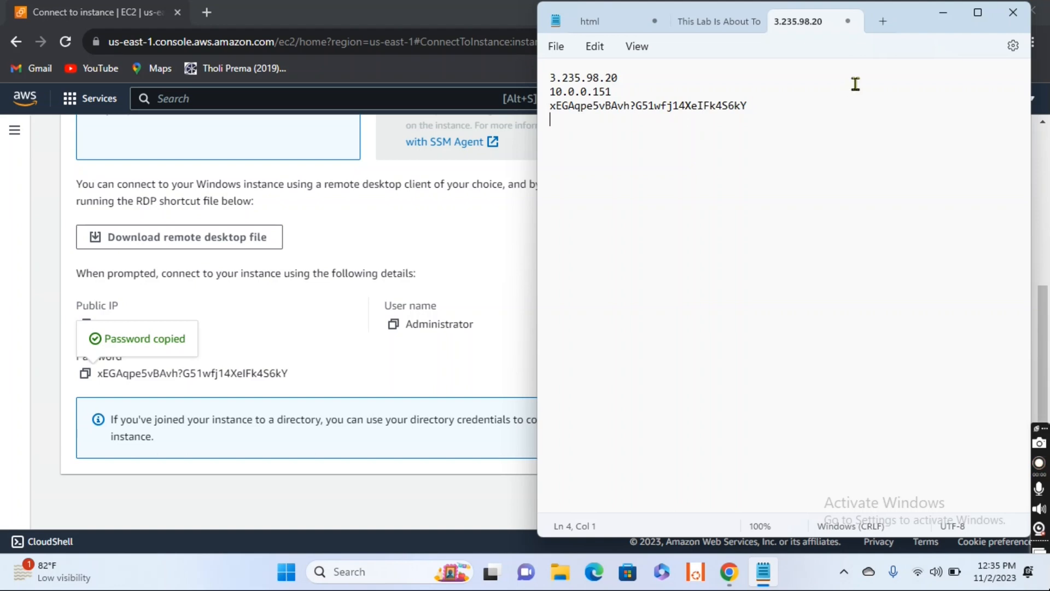
click(939, 20)
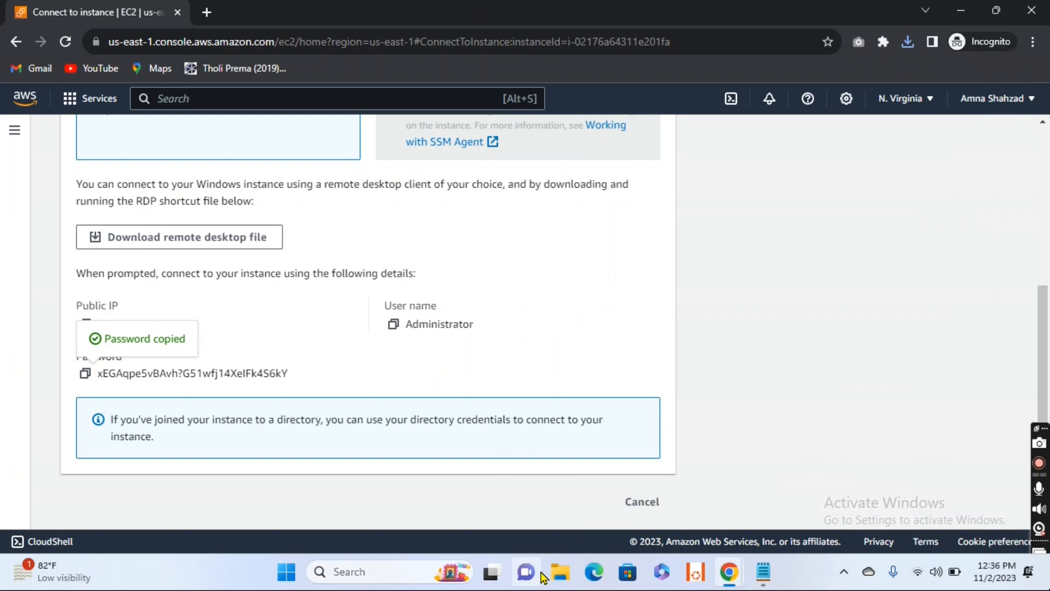
Step: Try to connect to the instance with the EC2-1 remote desktop file from the Downloads folder in File Explorer
click(566, 572)
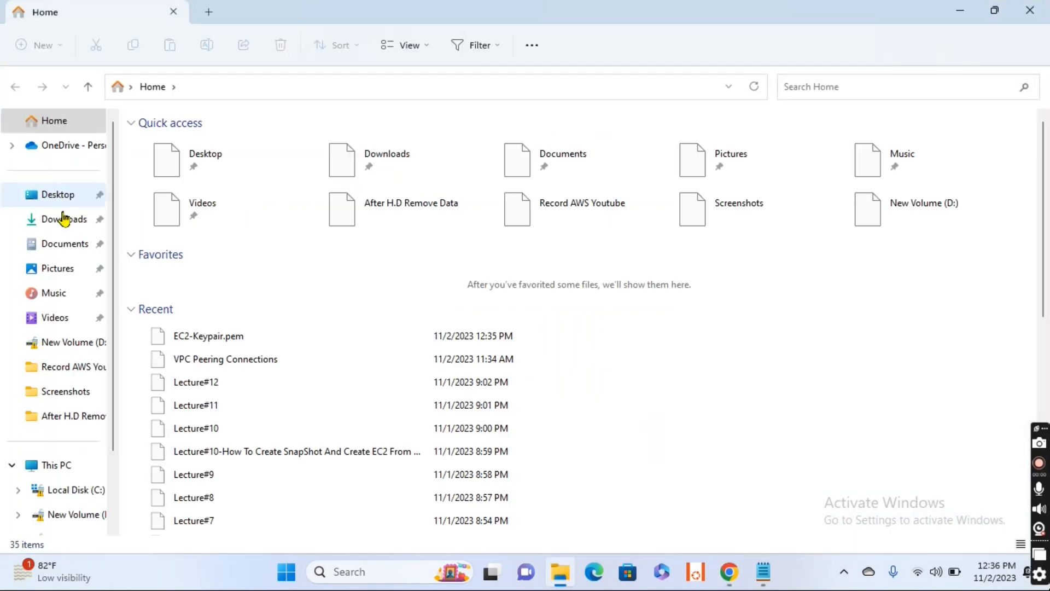
click(64, 221)
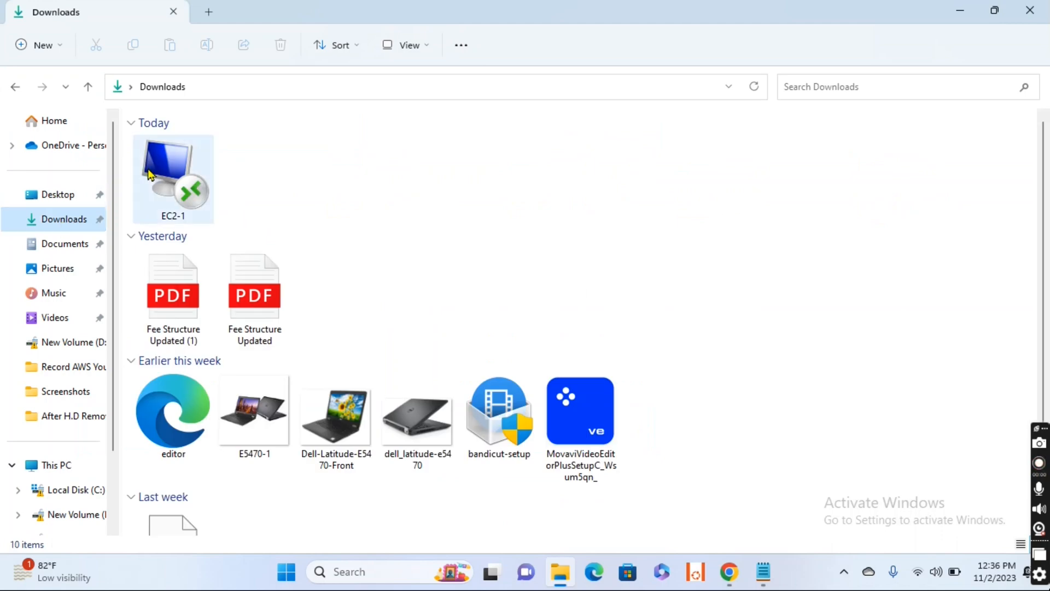
mouse_move(161, 172)
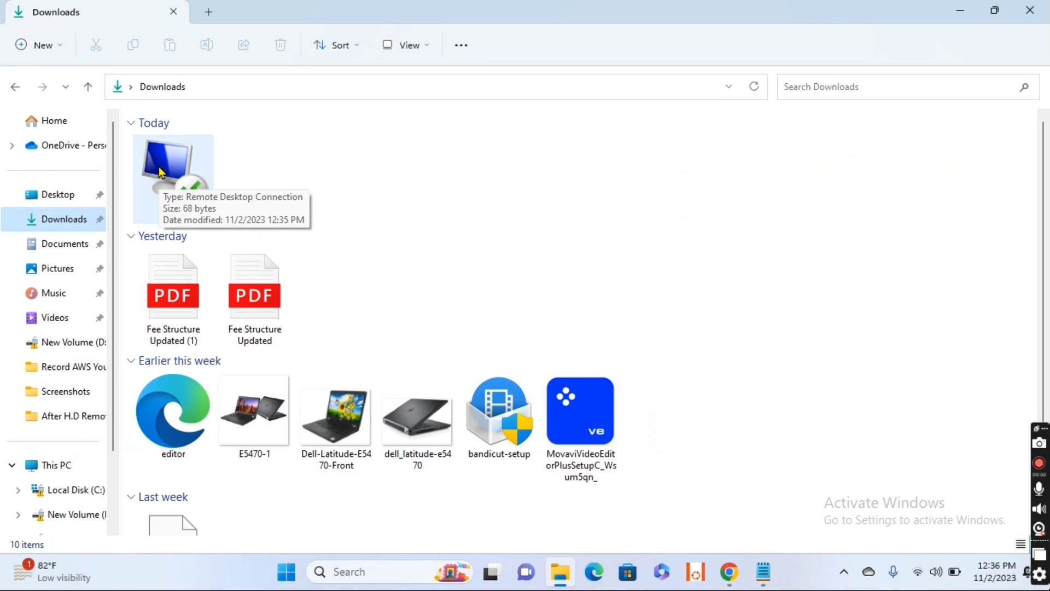
double_click(162, 172)
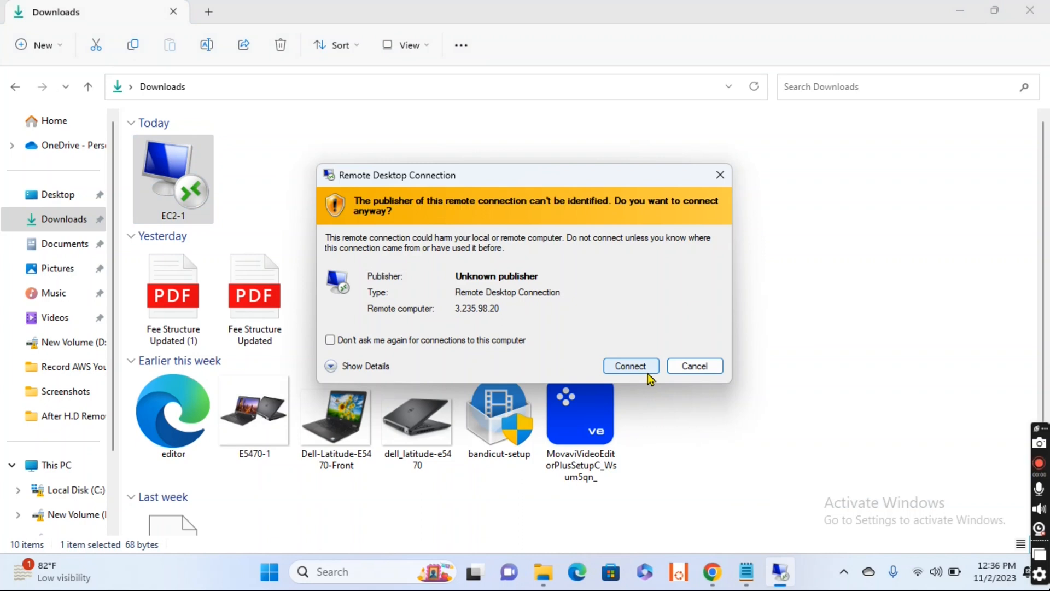
click(644, 373)
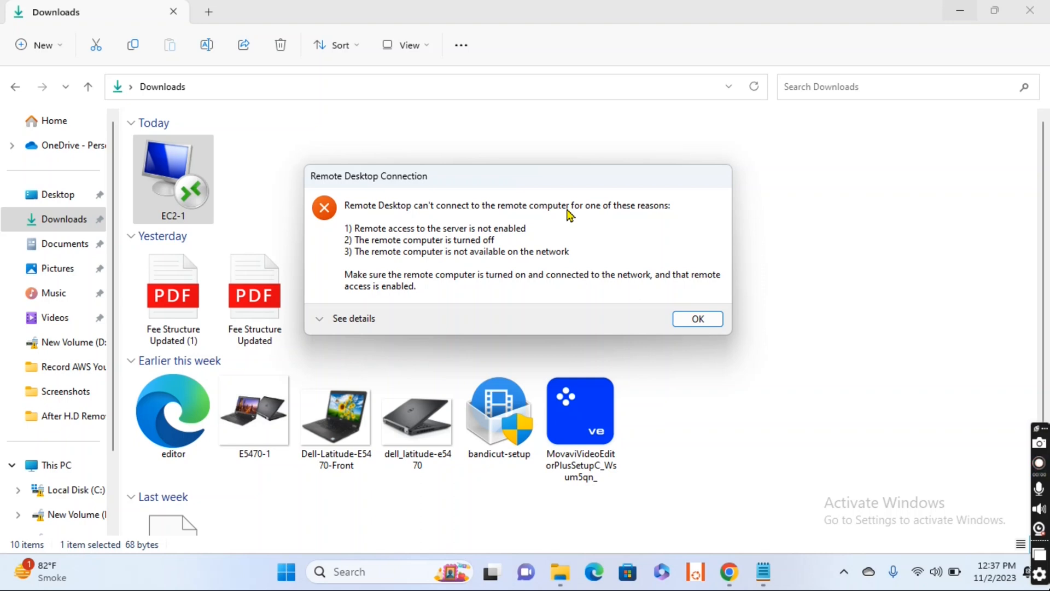
click(696, 320)
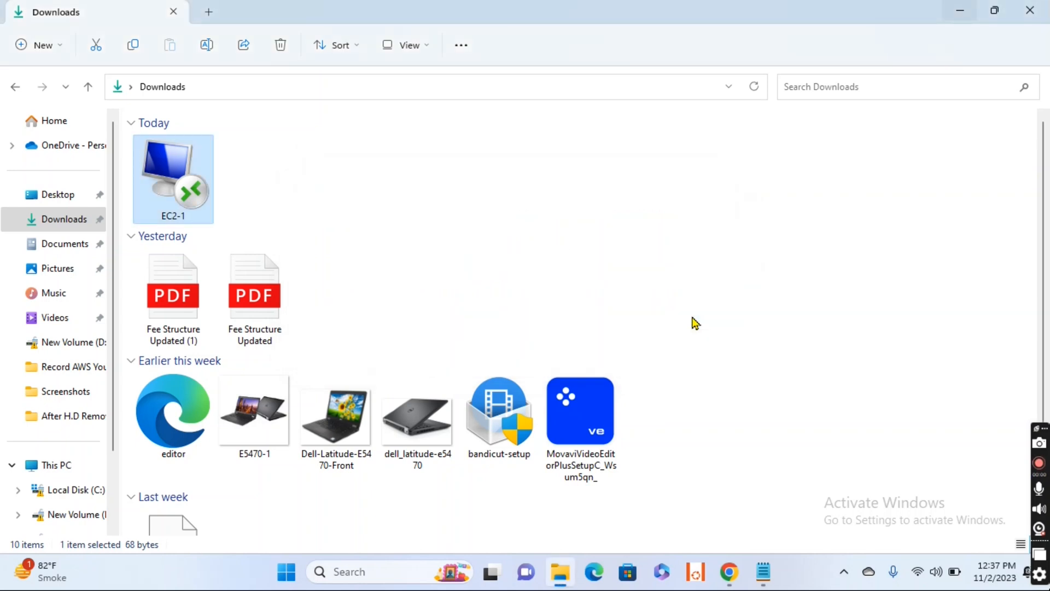
Step: Switch back to the AWS console in Chrome and return to the EC2 instances list
click(727, 579)
click(798, 491)
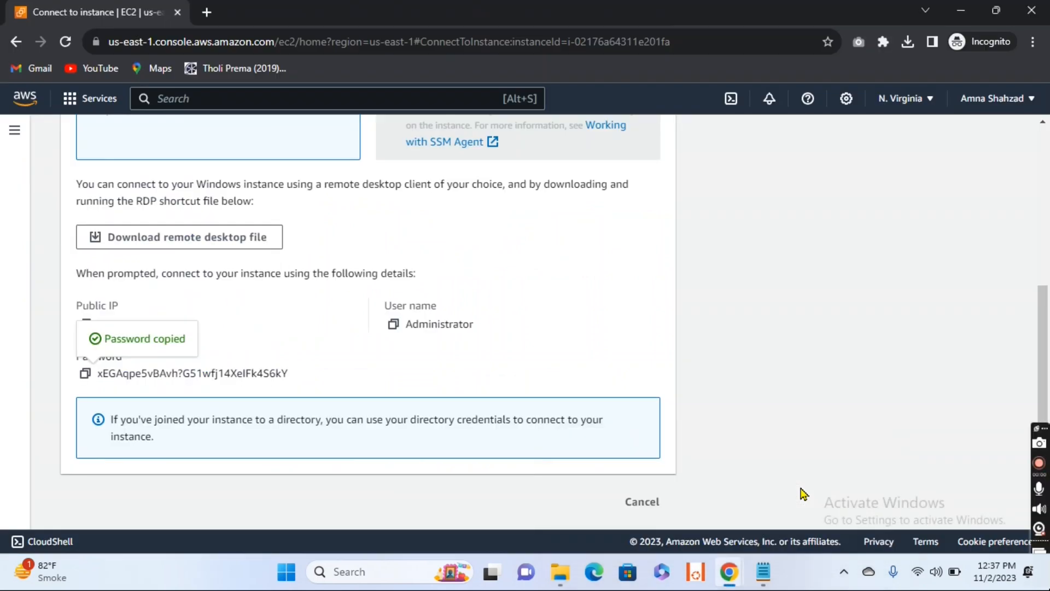
scroll(552, 283, up, 5)
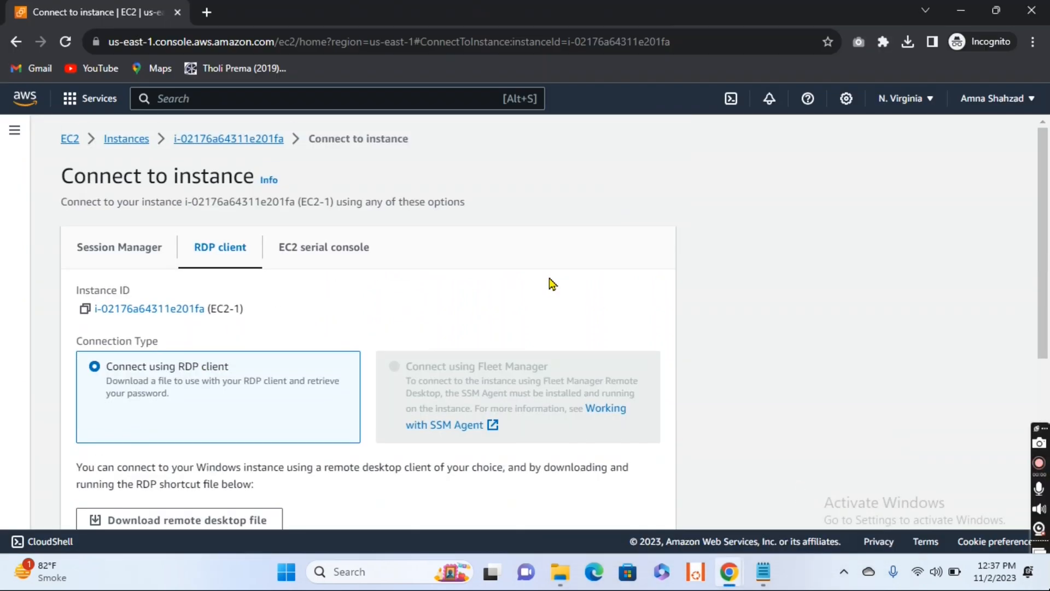
click(124, 143)
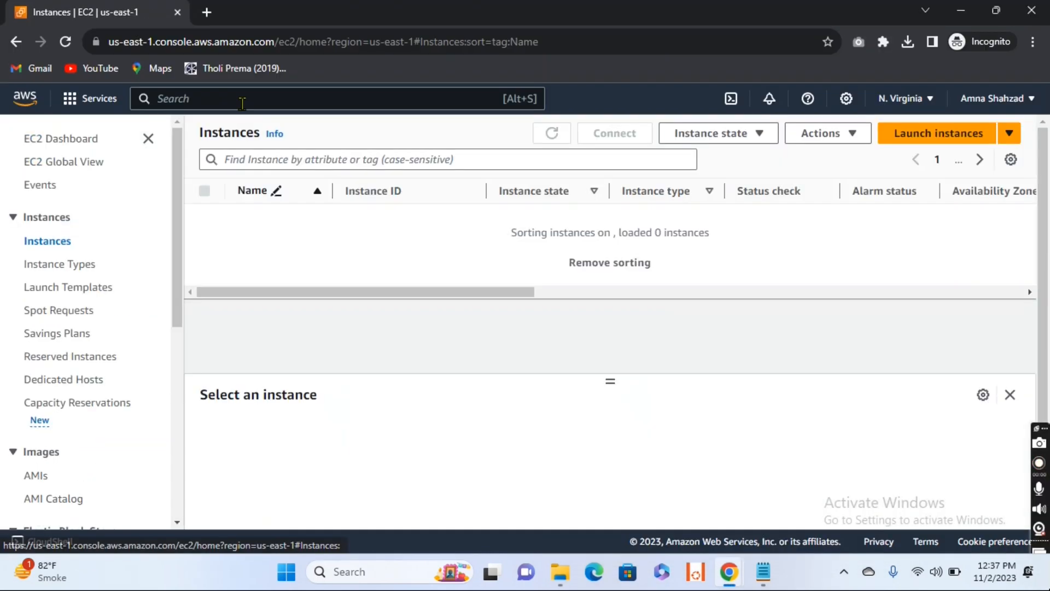
Step: Find the VPC service in the AWS console and open its list of internet gateways
click(256, 99)
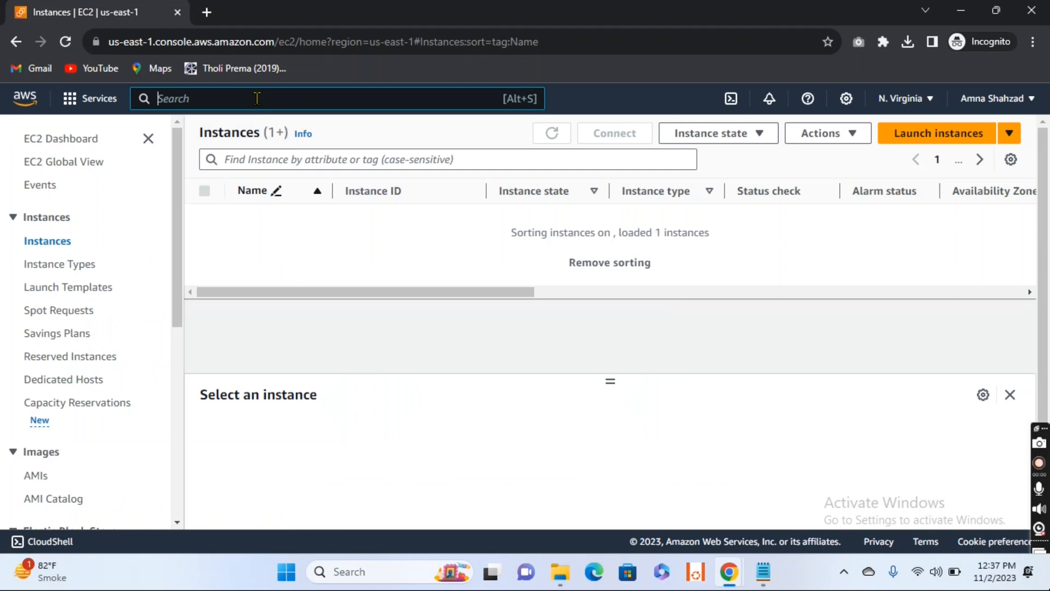
text(VPC)
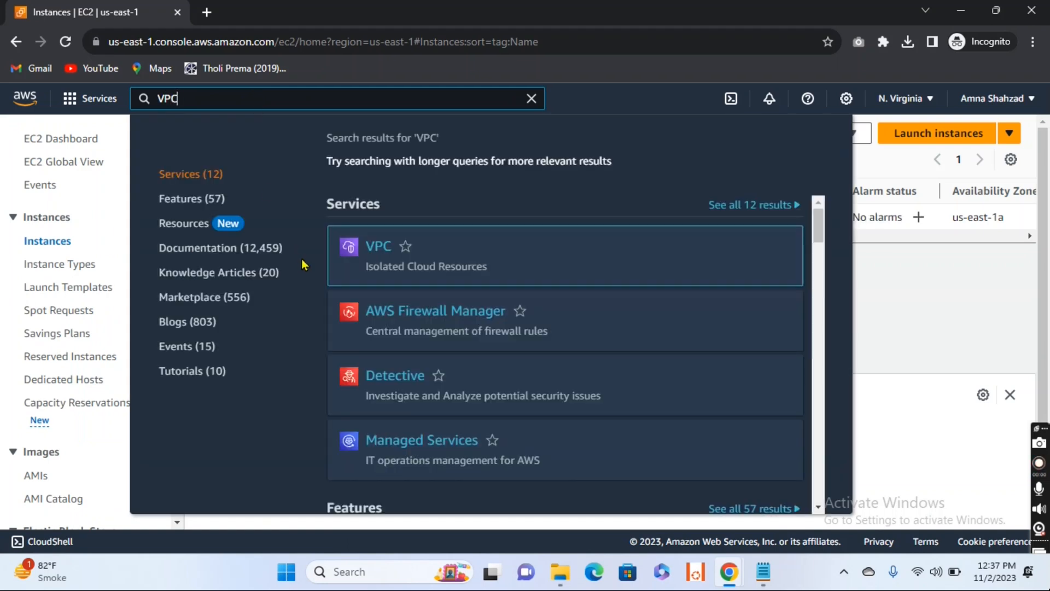
click(382, 247)
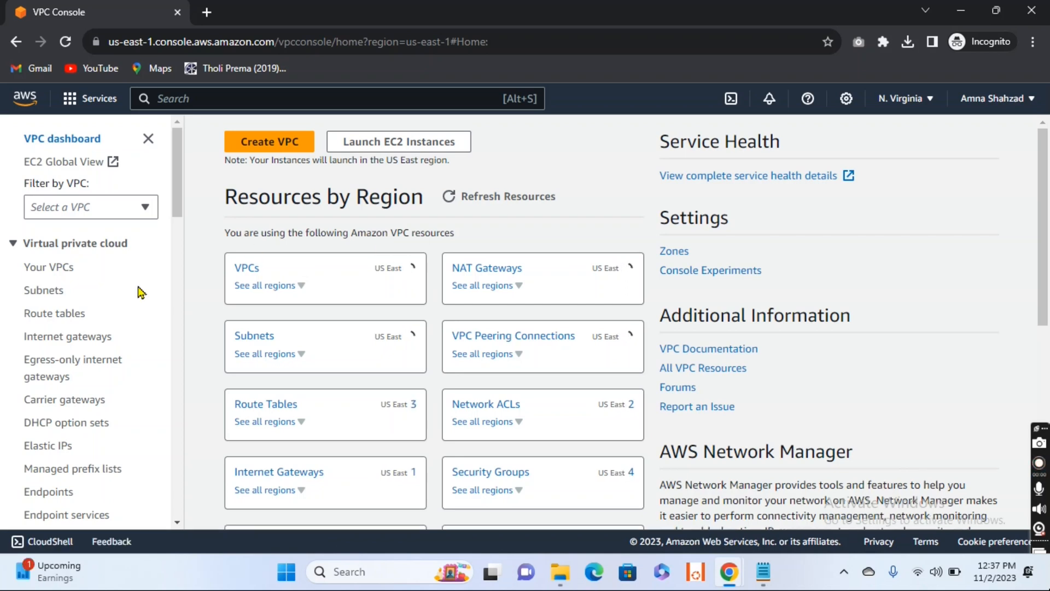
click(59, 338)
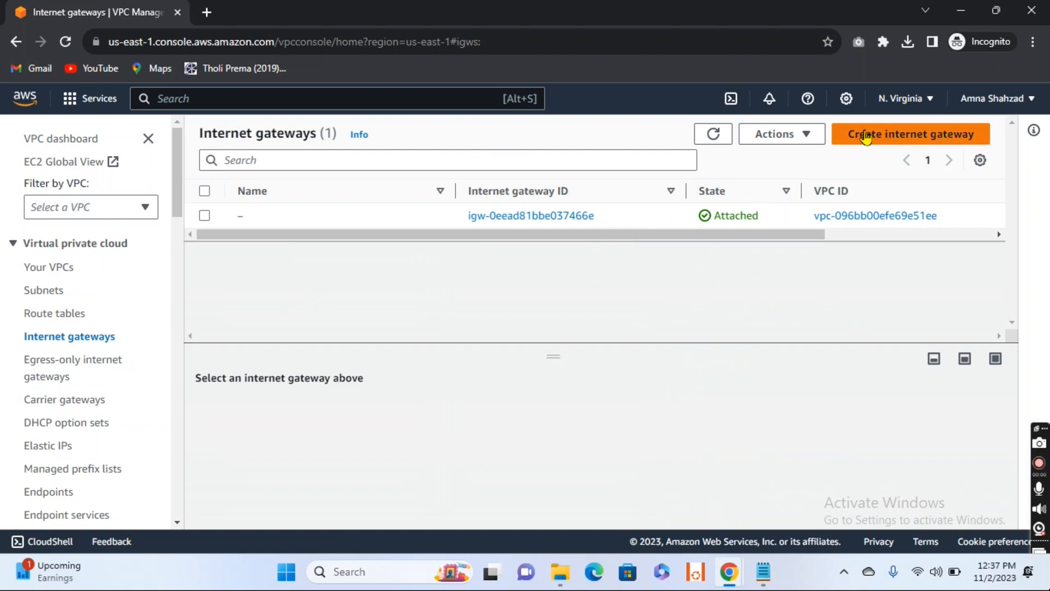
Step: Create an internet gateway with the name tag IGW
click(918, 144)
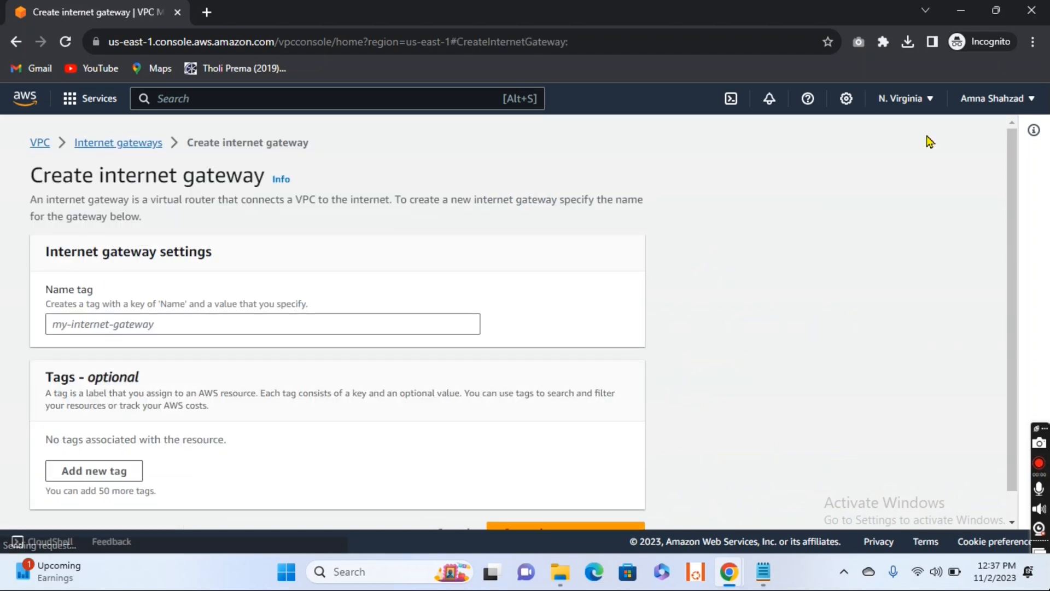
click(308, 323)
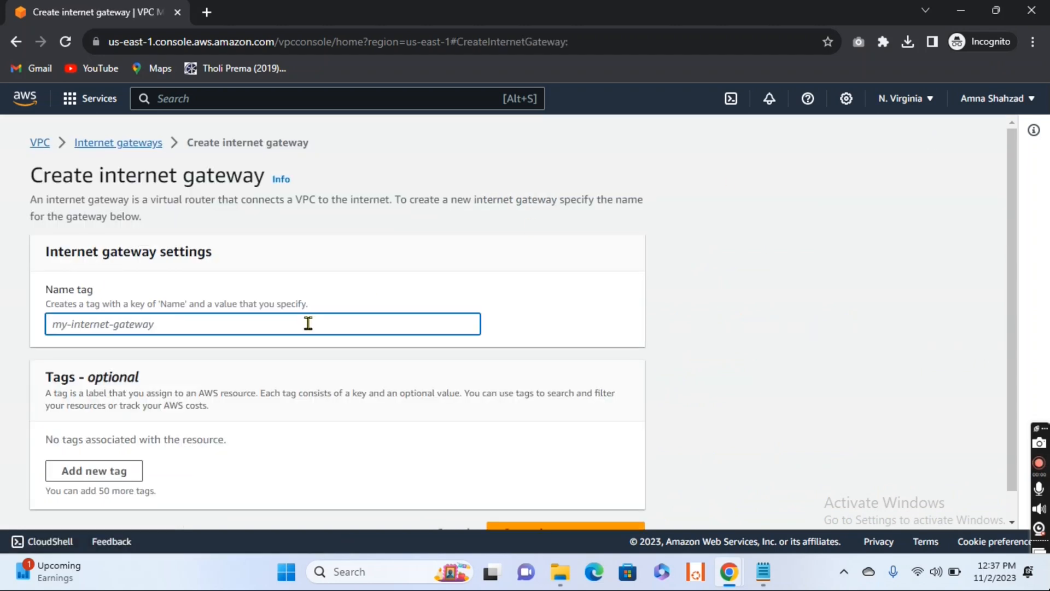
text(IGW)
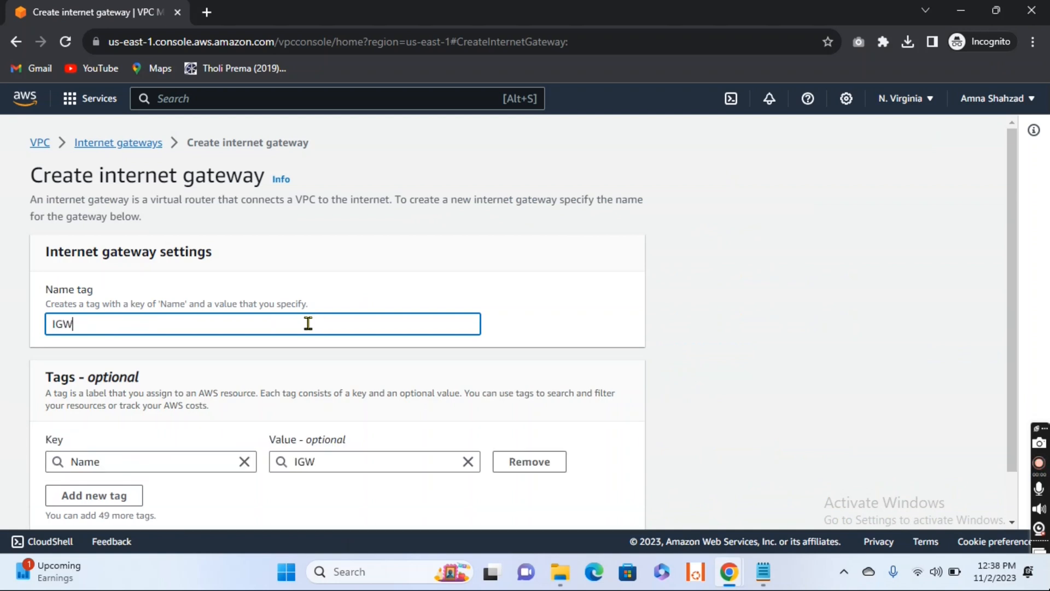
scroll(307, 323, down, 1)
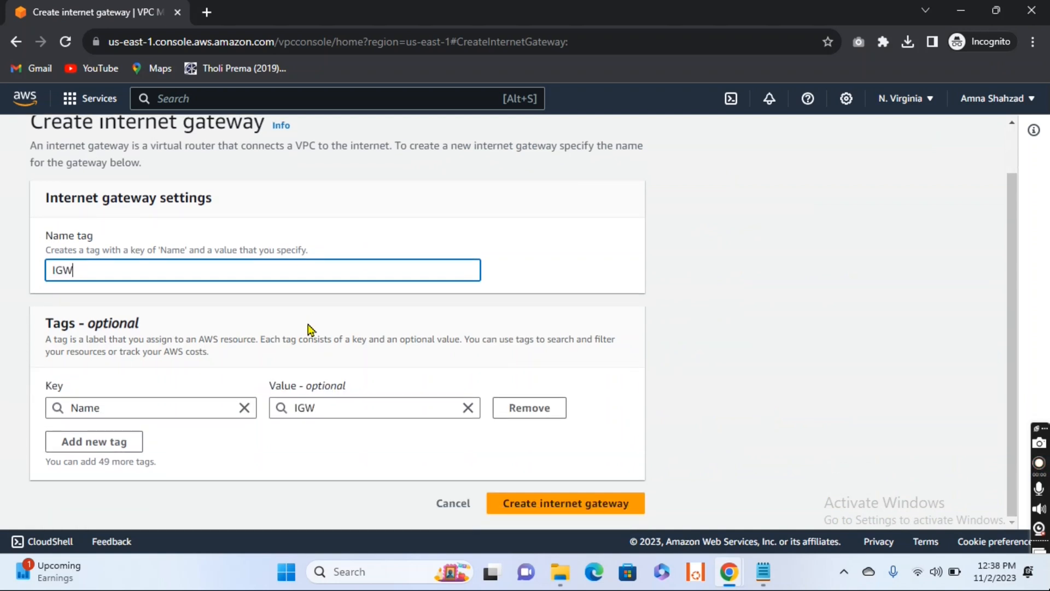
click(568, 505)
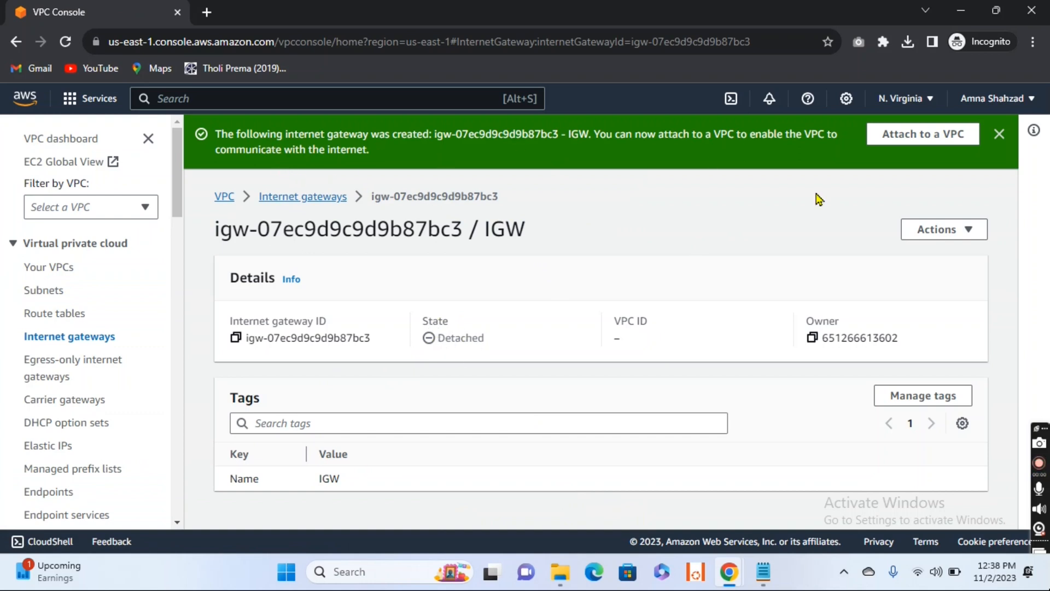
Step: Attach the new internet gateway IGW to VPC-1 and return to the internet gateways list
click(930, 136)
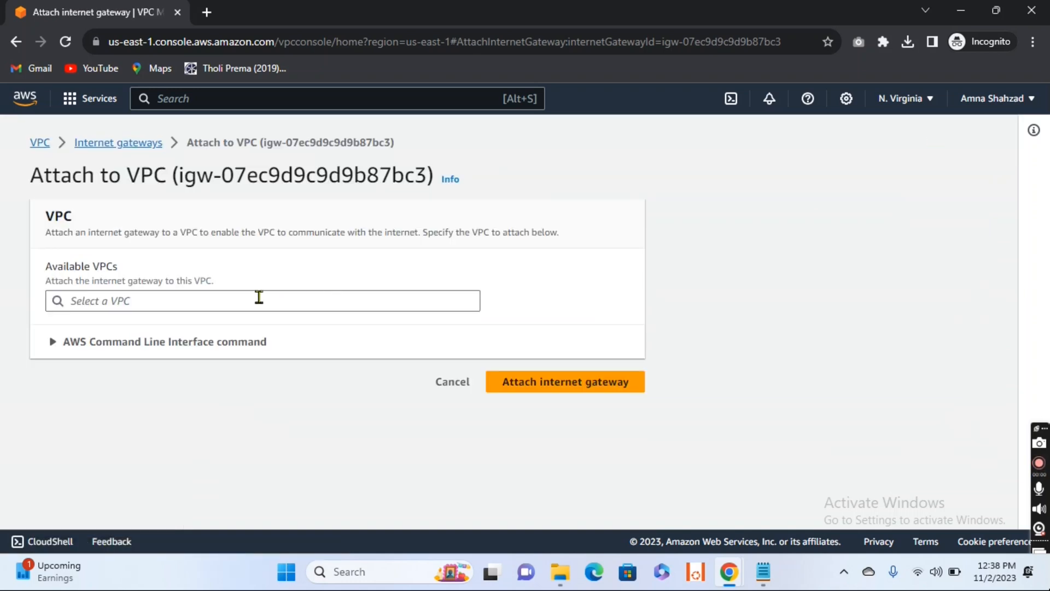
click(259, 297)
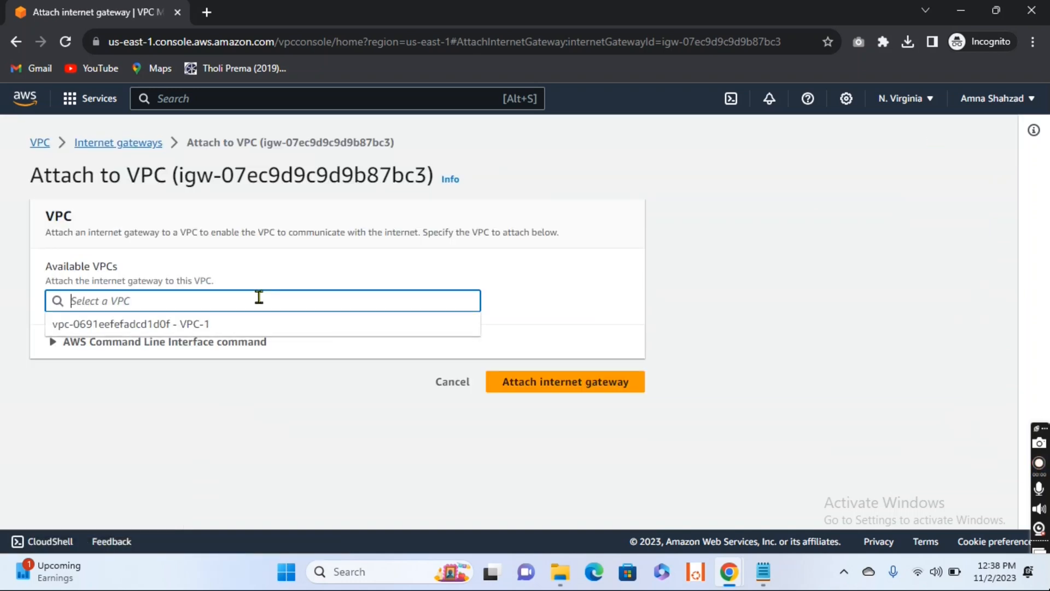
click(184, 327)
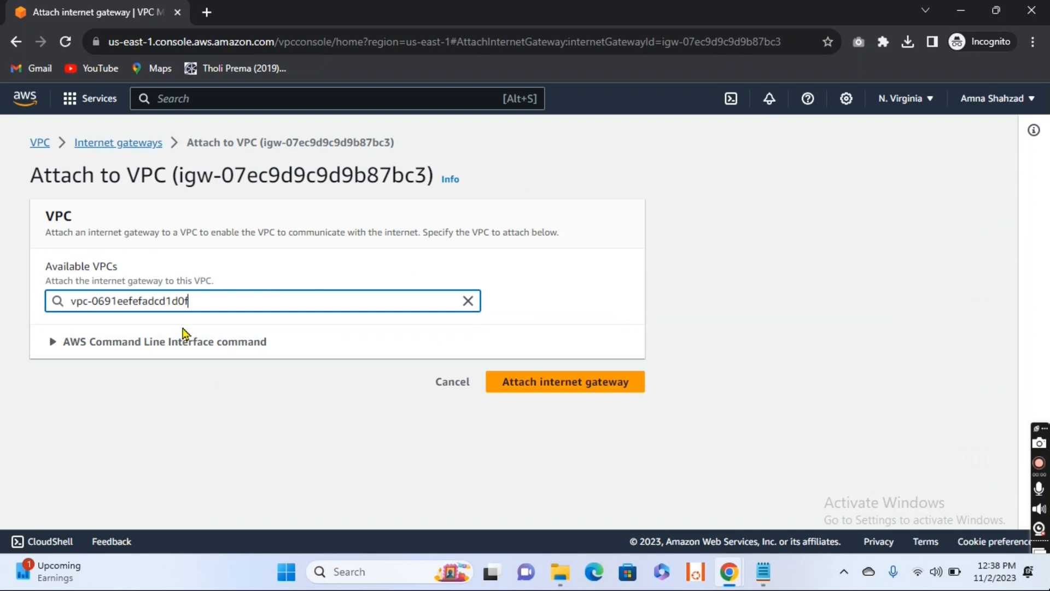
click(597, 388)
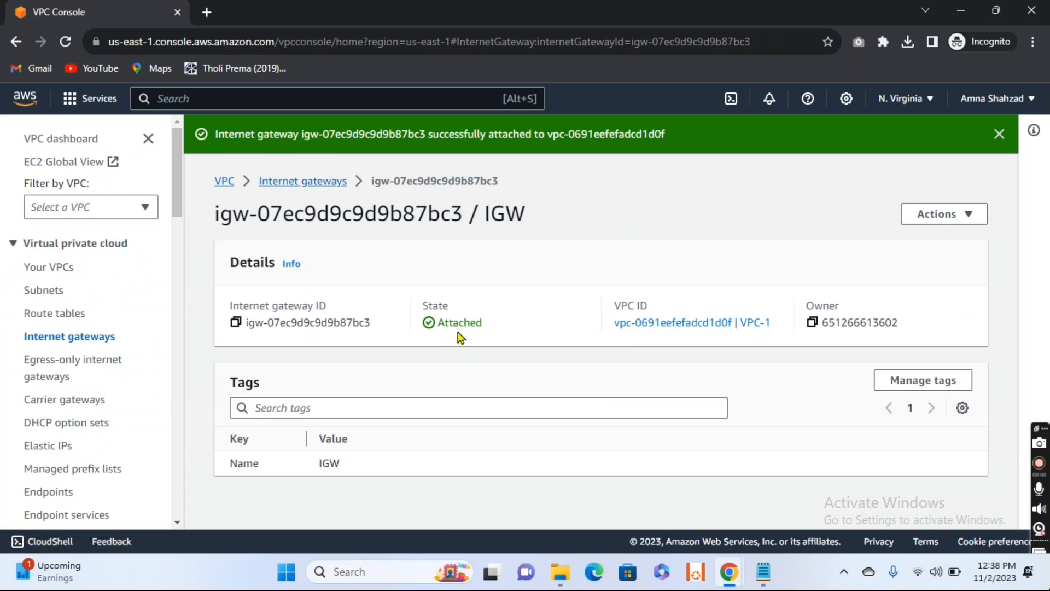
click(290, 184)
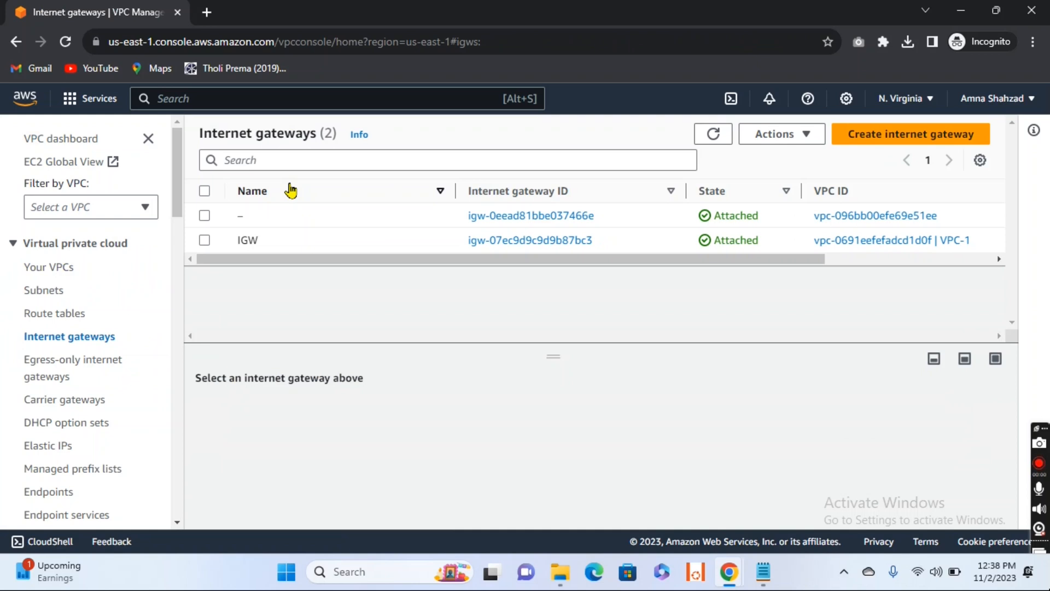
Step: Open the routes of route table Route1 for editing
click(58, 315)
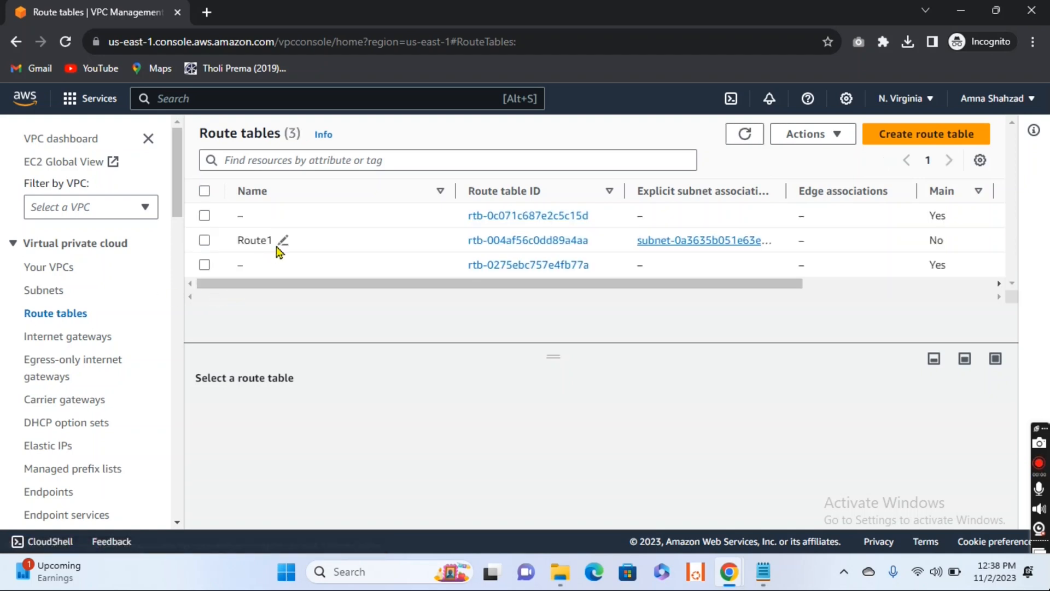
click(204, 242)
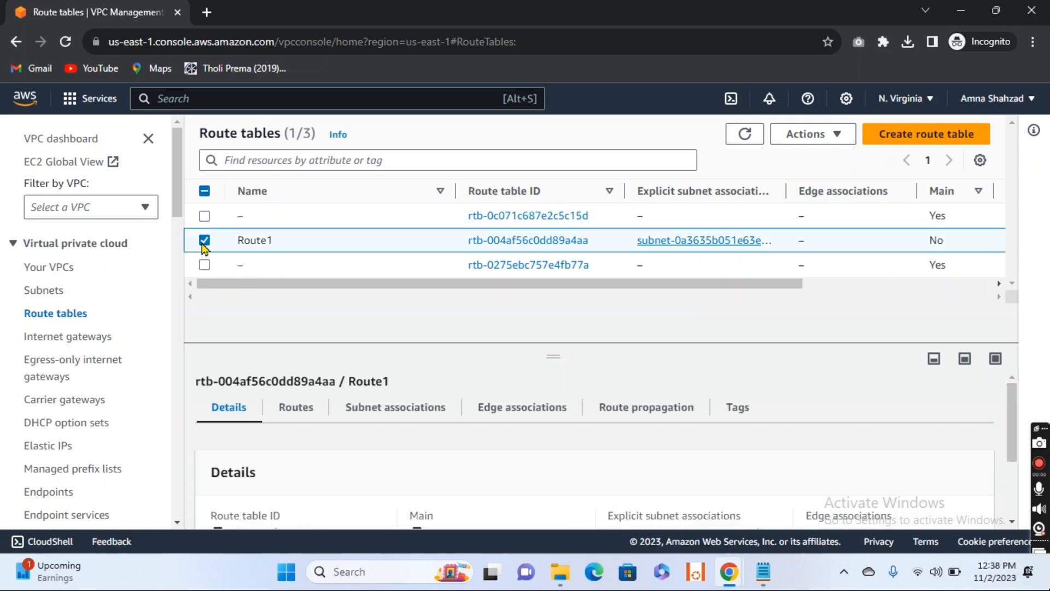
click(296, 408)
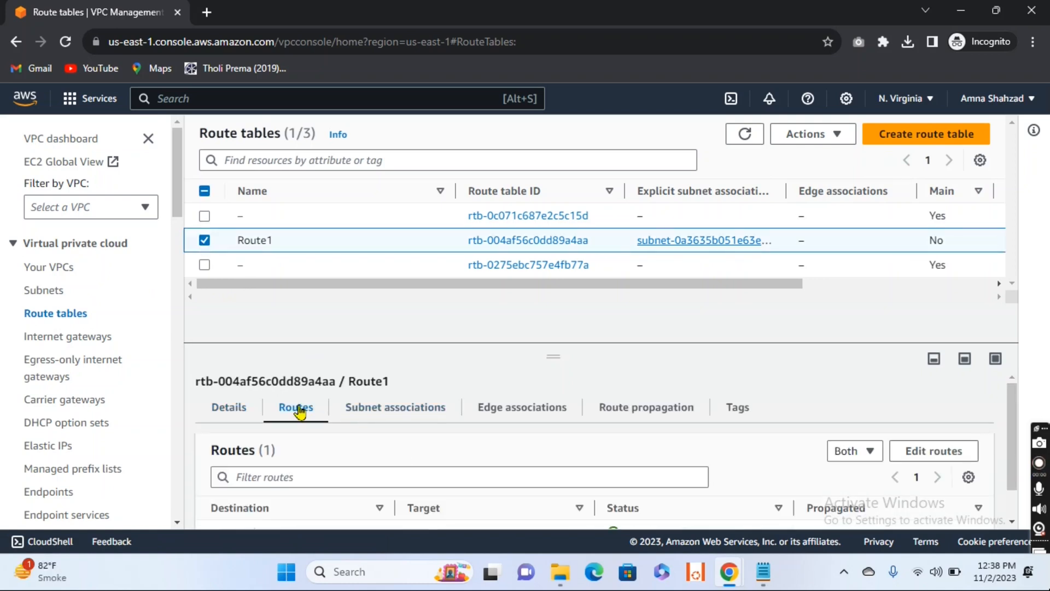
scroll(489, 416, down, 2)
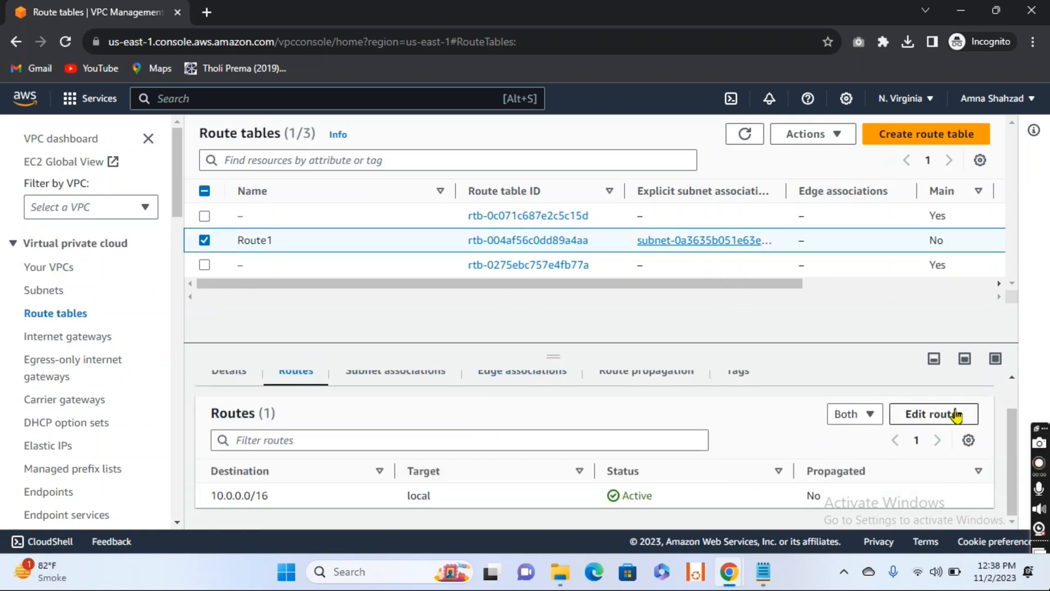
click(933, 424)
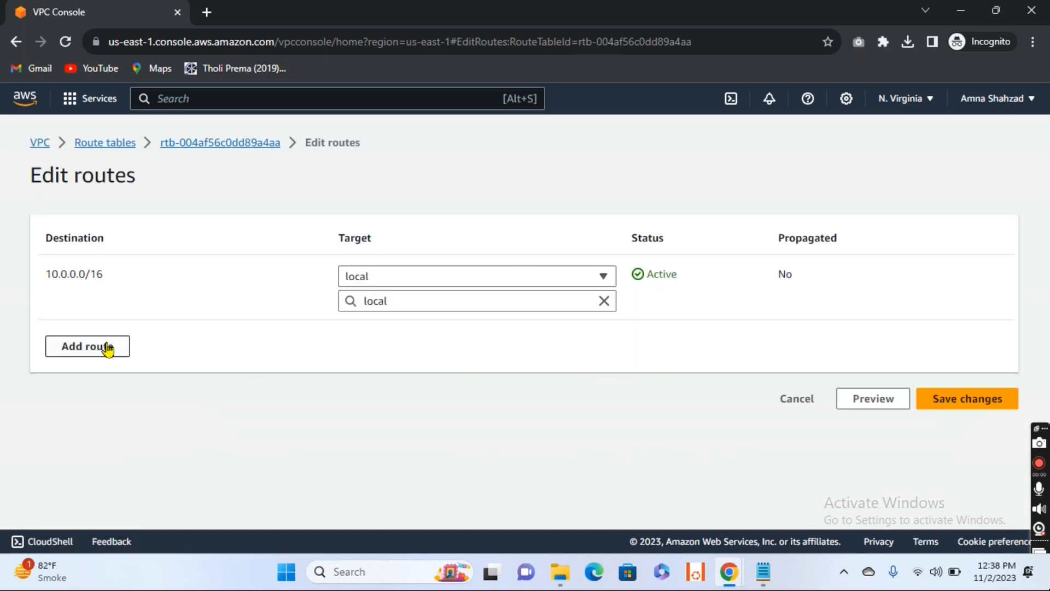
Step: Add a route to Route1 with the destination 0.0.0.0/0
click(105, 347)
click(115, 342)
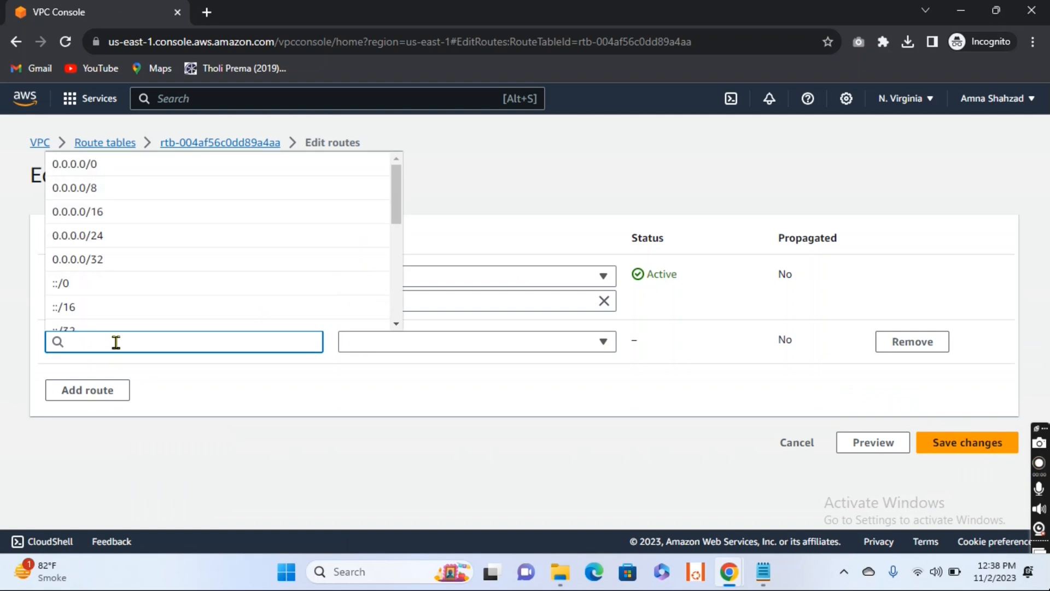
text(O)
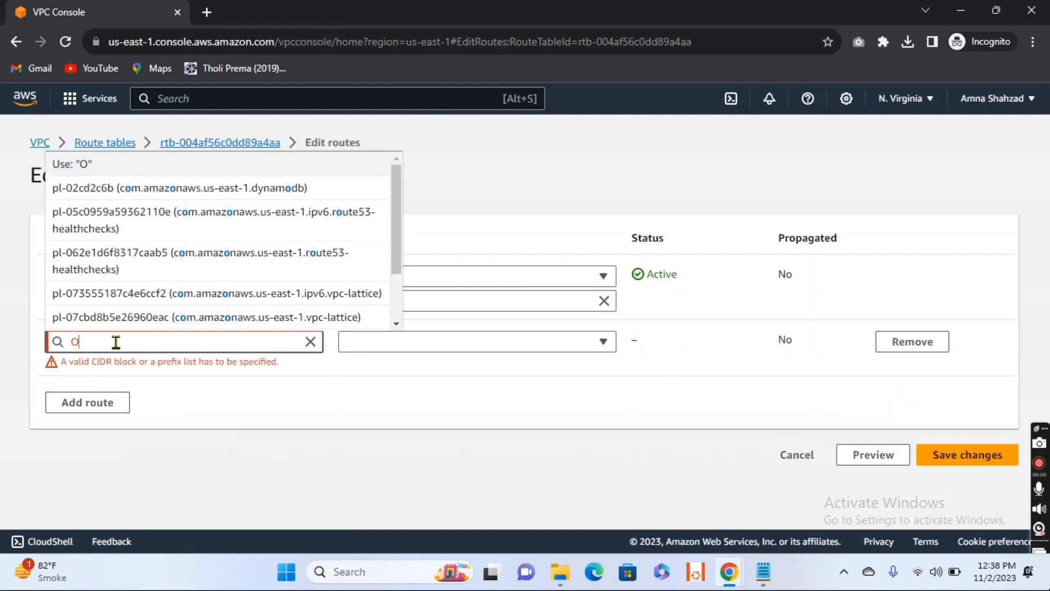
key(BackSpace)
text(0)
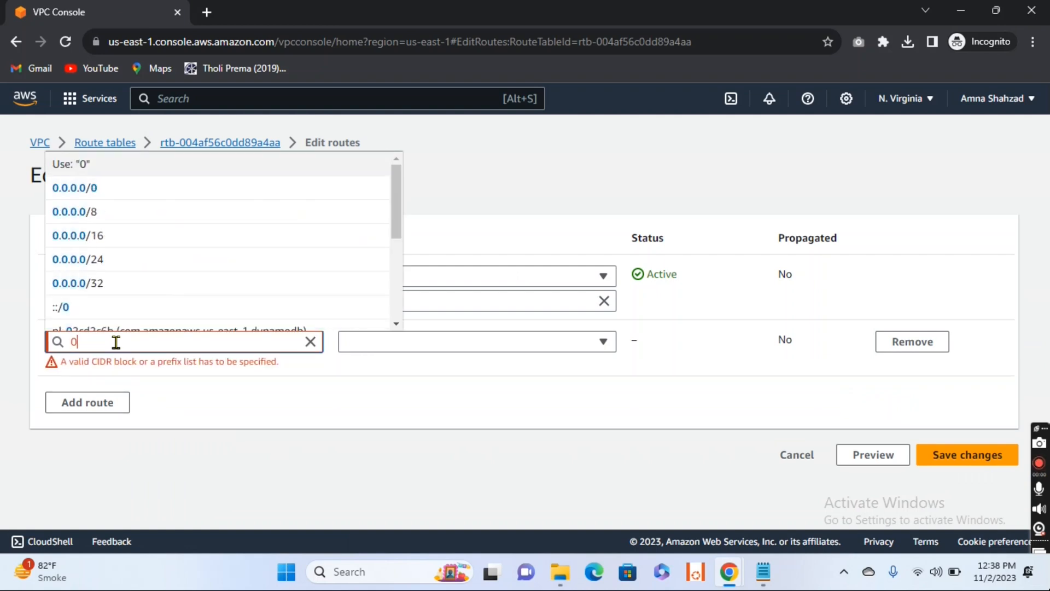
click(86, 194)
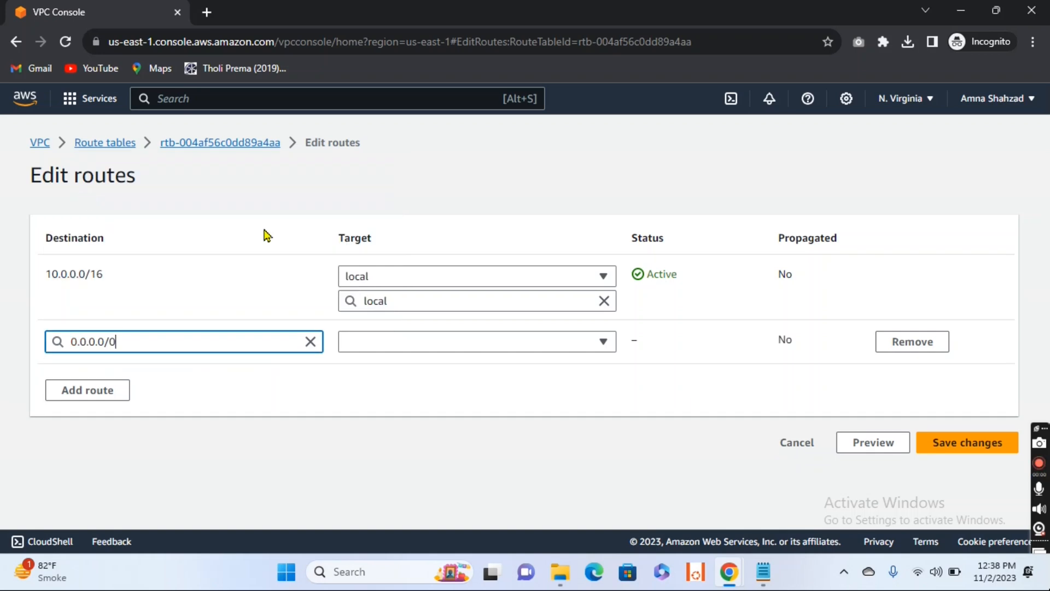
Step: Set the new route's target to the internet gateway IGW, save the route changes and dismiss the notification
click(481, 345)
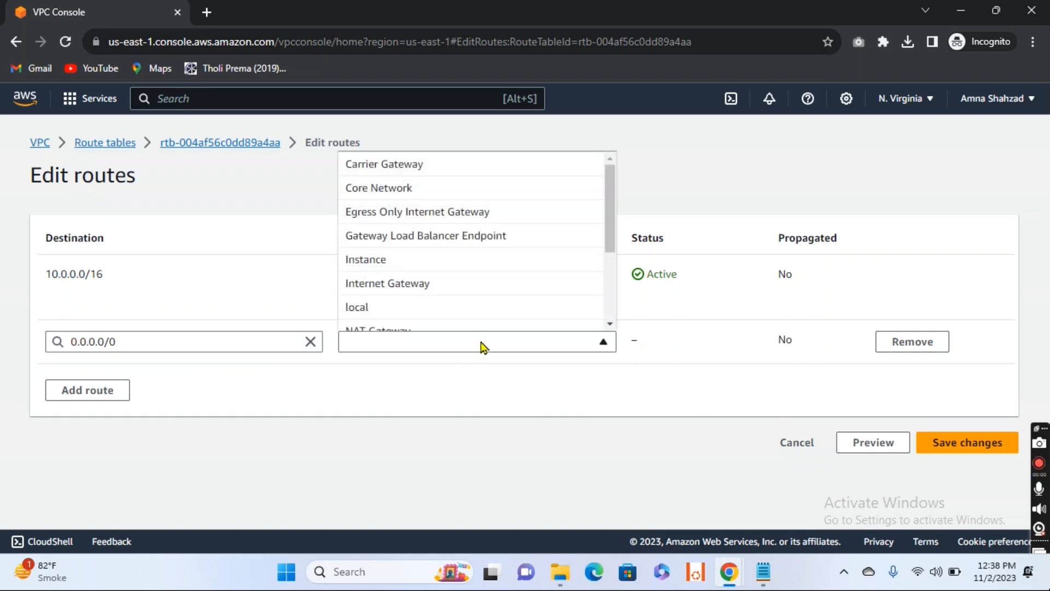
click(411, 283)
click(423, 372)
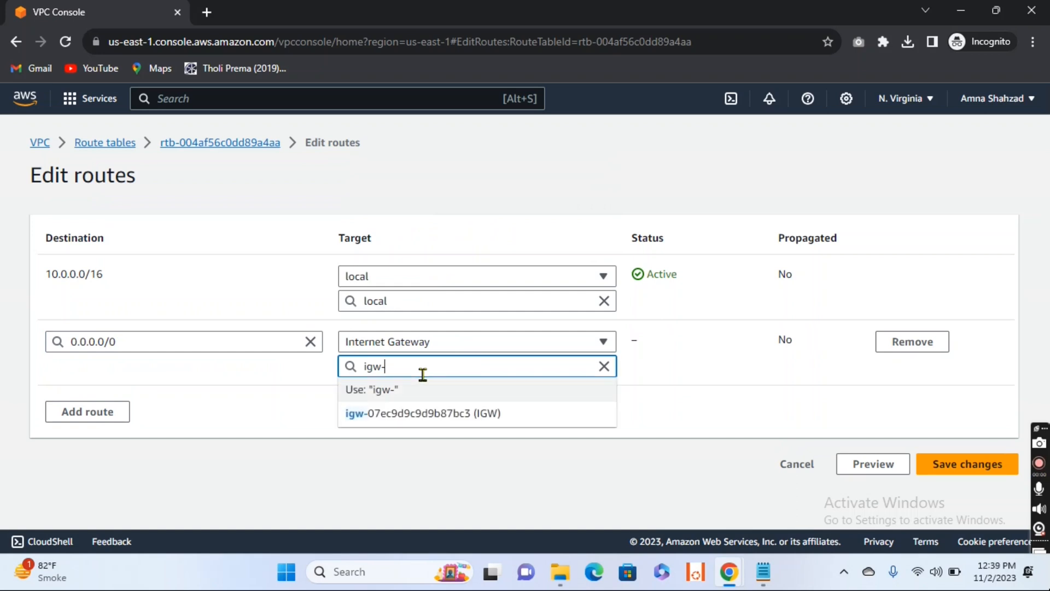
click(437, 422)
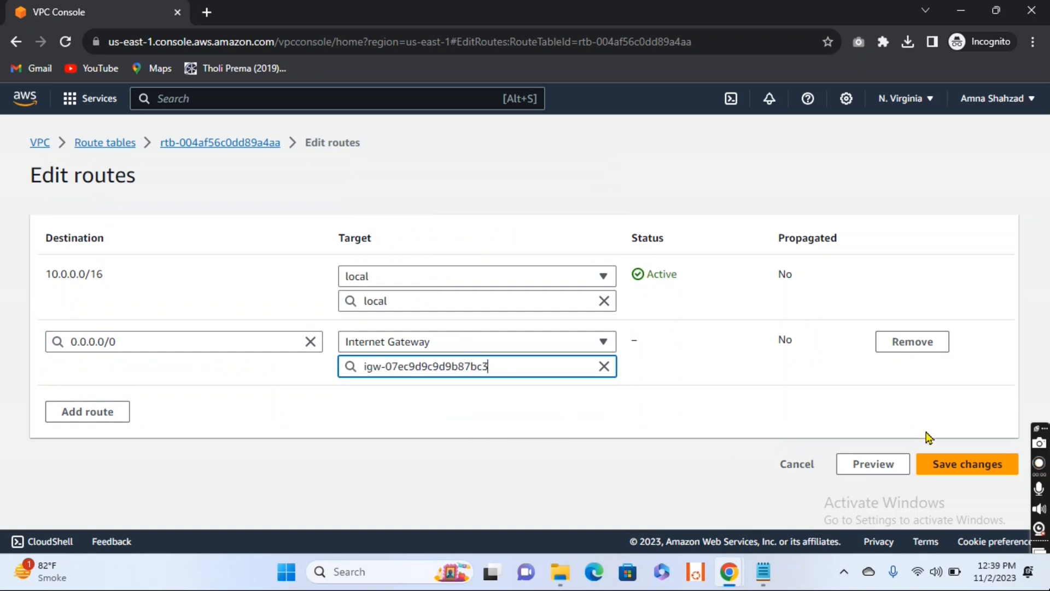
click(963, 465)
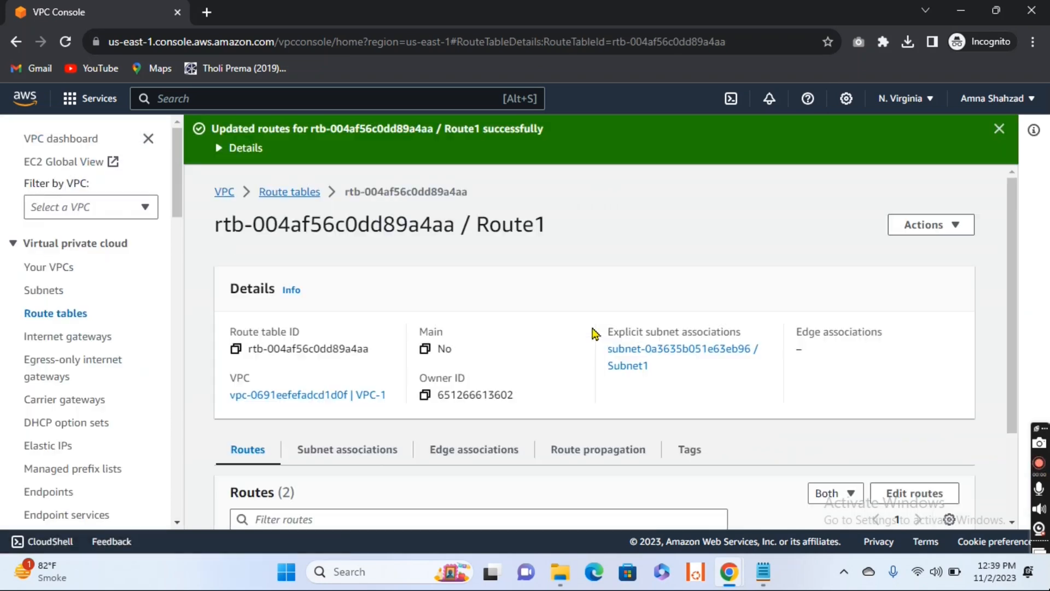
click(999, 129)
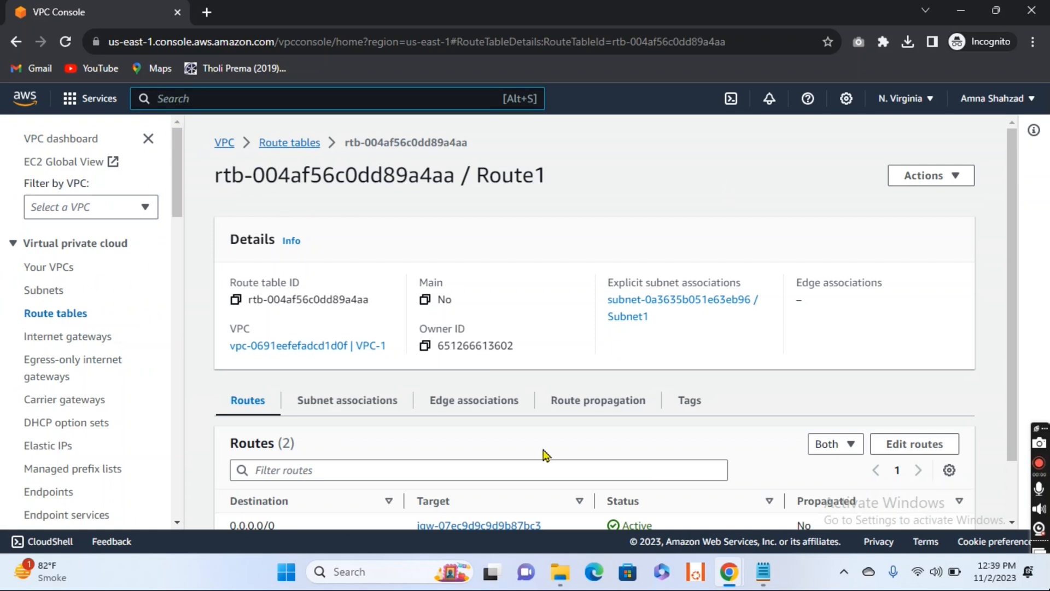
Step: Minimize Chrome, start the waiting Remote Desktop connection to EC2-1, and copy the full administrator password from the Notepad note
click(962, 10)
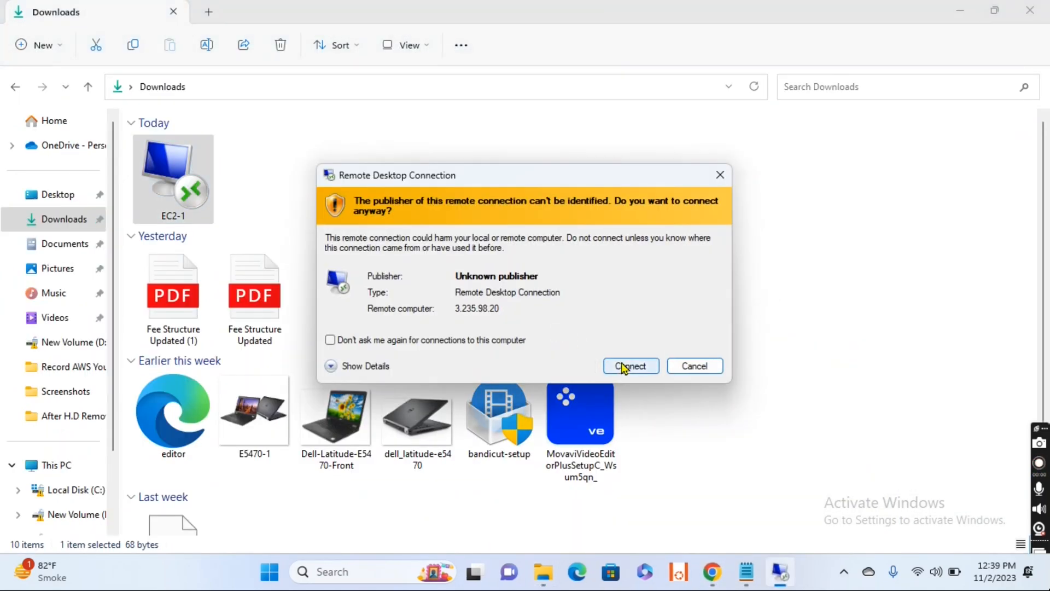
click(629, 364)
mouse_move(755, 572)
click(745, 503)
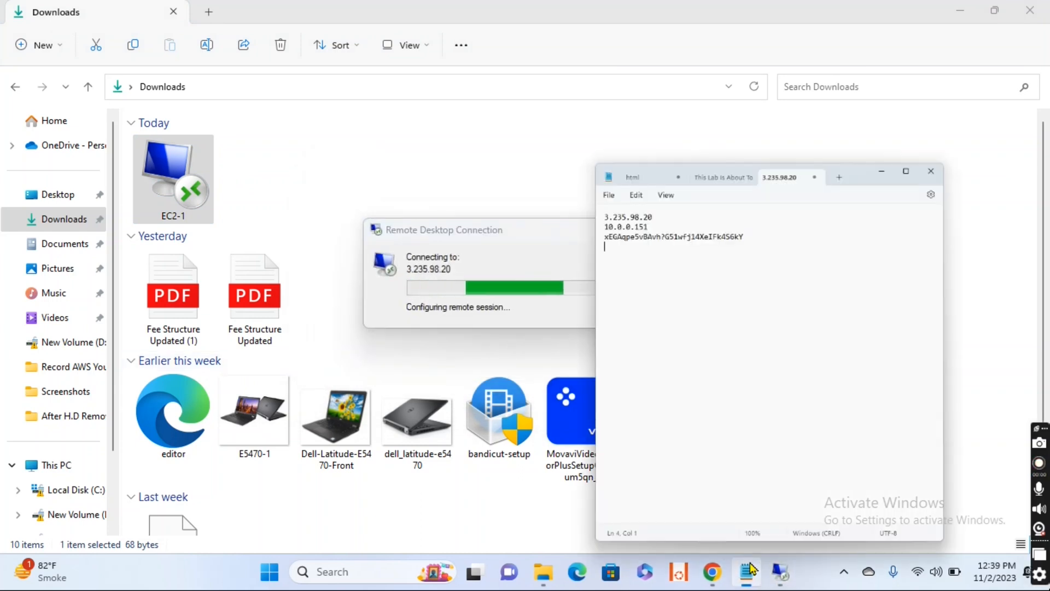
drag(749, 106, 552, 102)
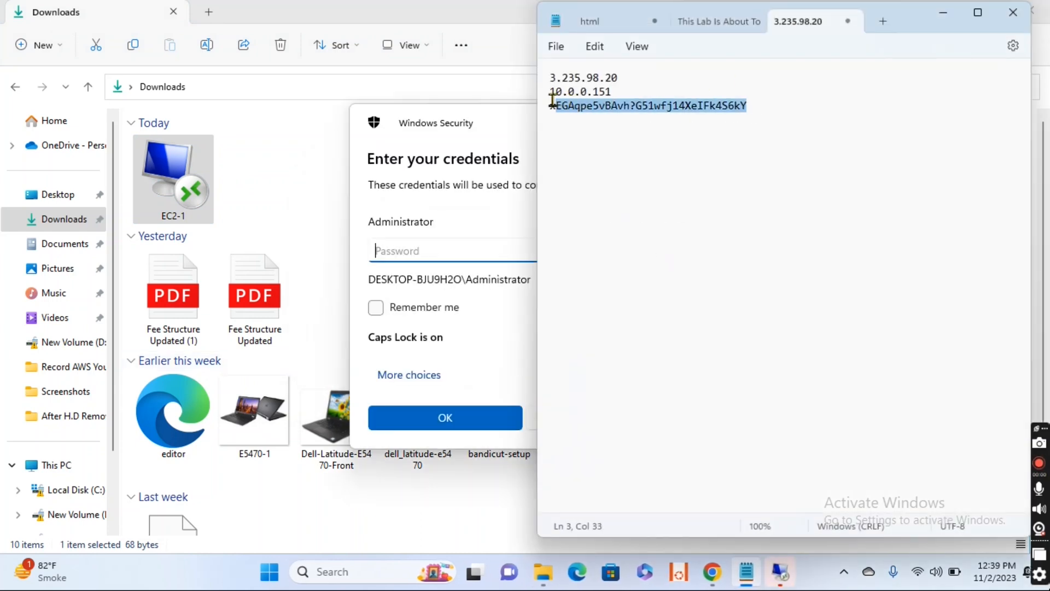
click(762, 131)
drag(751, 104, 547, 107)
click(943, 14)
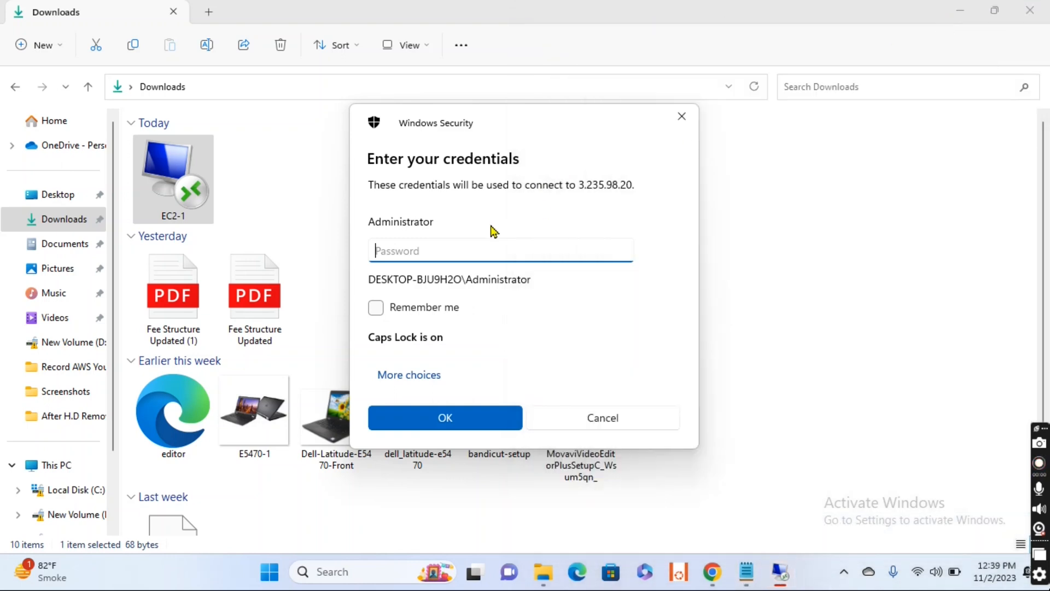
Step: Paste the administrator password into the Remote Desktop credentials prompt and proceed with the connection
key(ctrl+v)
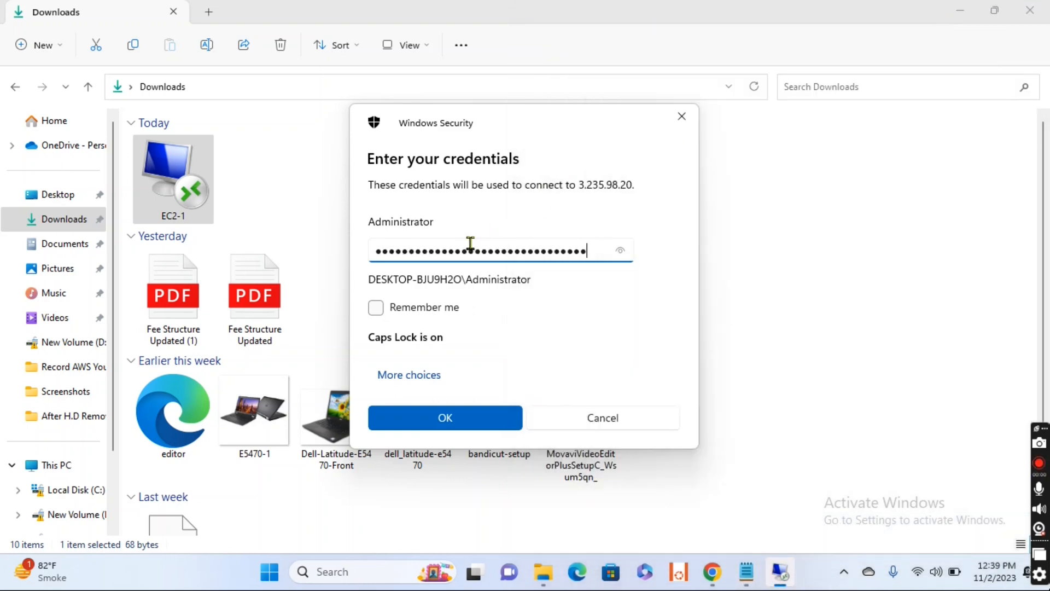
click(462, 414)
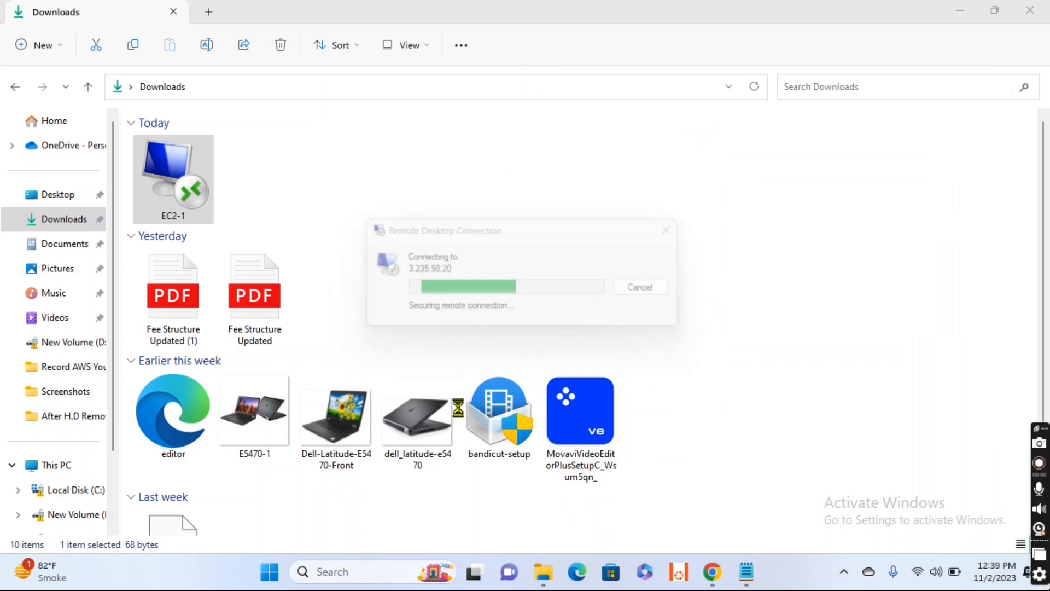
click(569, 409)
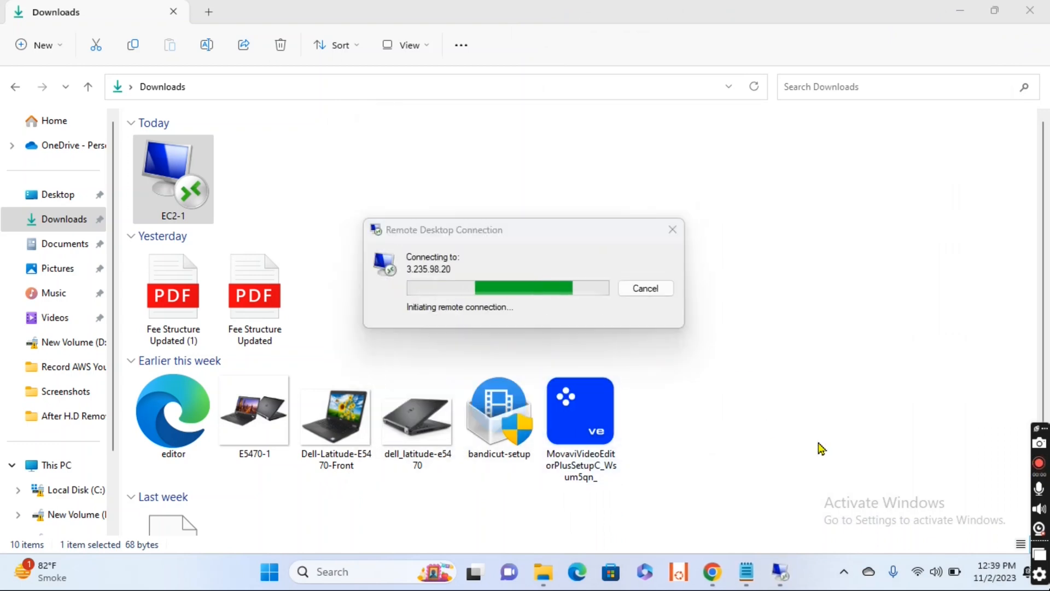